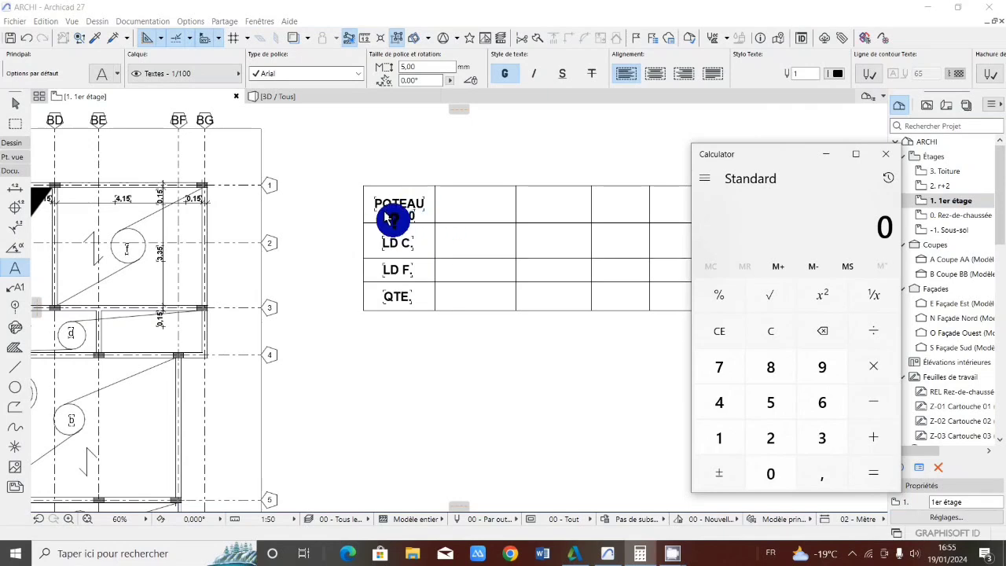
Complete the dimensions under the POTEAU heading in the table's first cell so they read 15*30*300
left_click(405, 211)
double_click(401, 213)
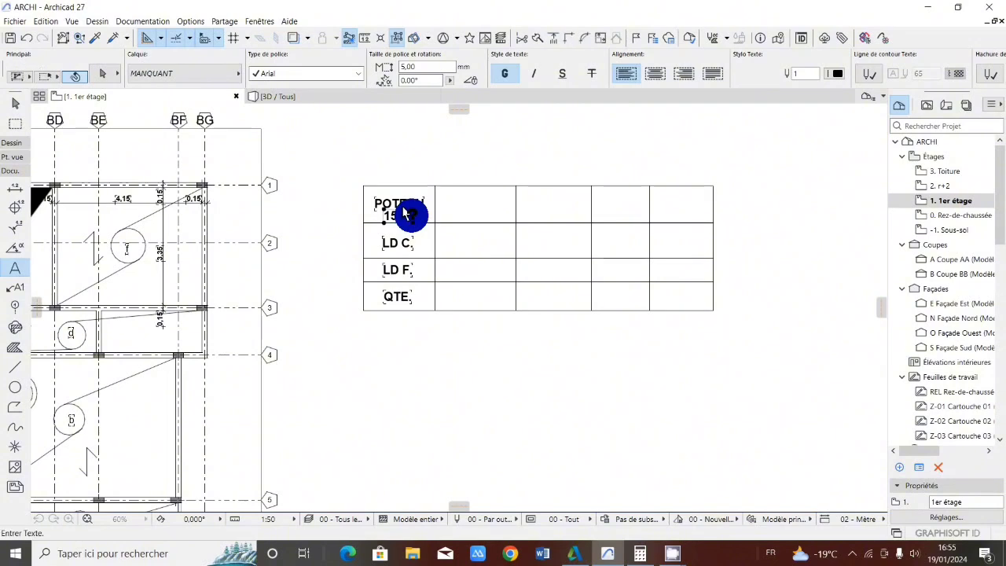
type("30")
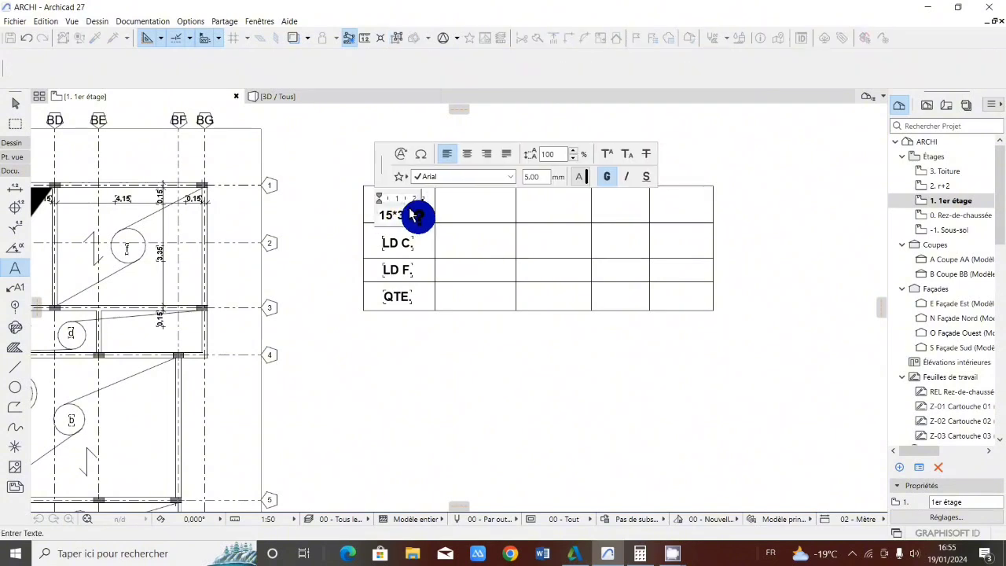
type("*300")
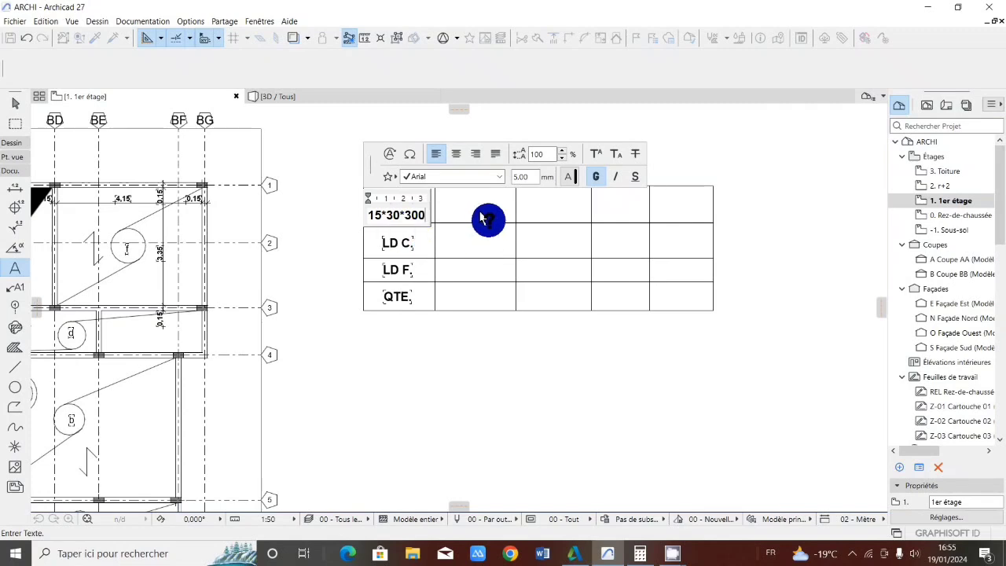
left_click(438, 236)
key("Escape")
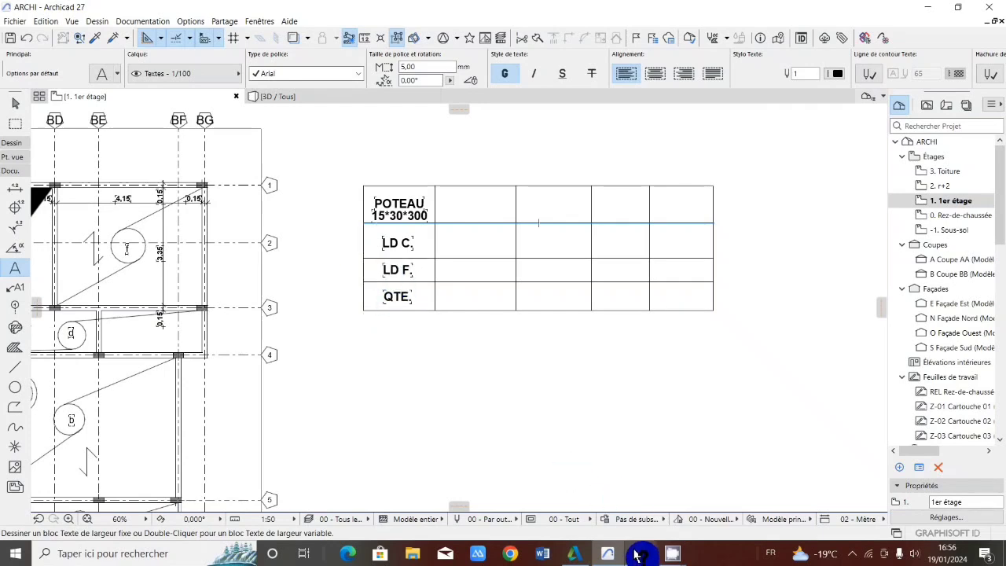
mouse_move(639, 550)
left_click(640, 507)
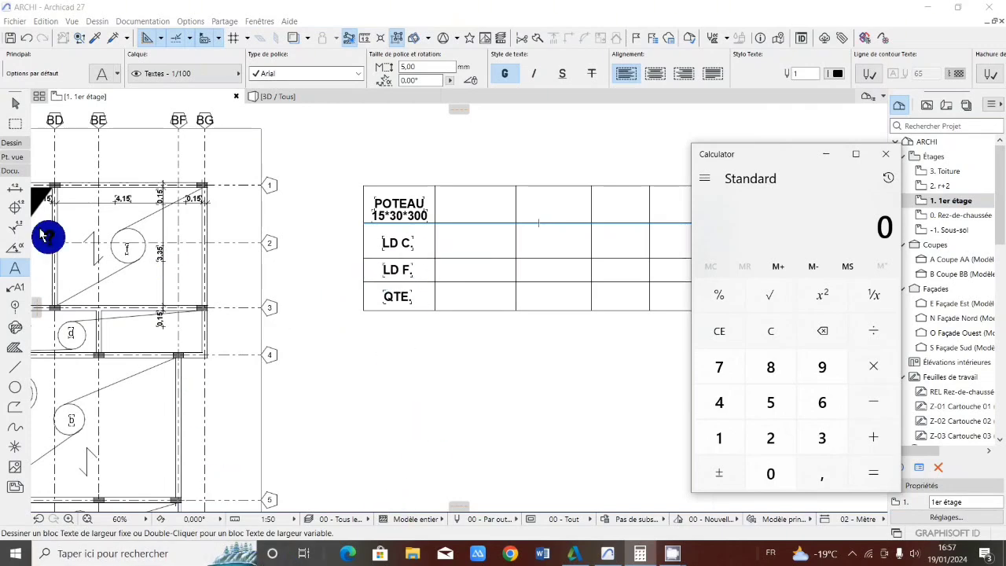
Add the text 11.50 in the first empty cell of the LD F. row and position it inside the cell
left_click(10, 267)
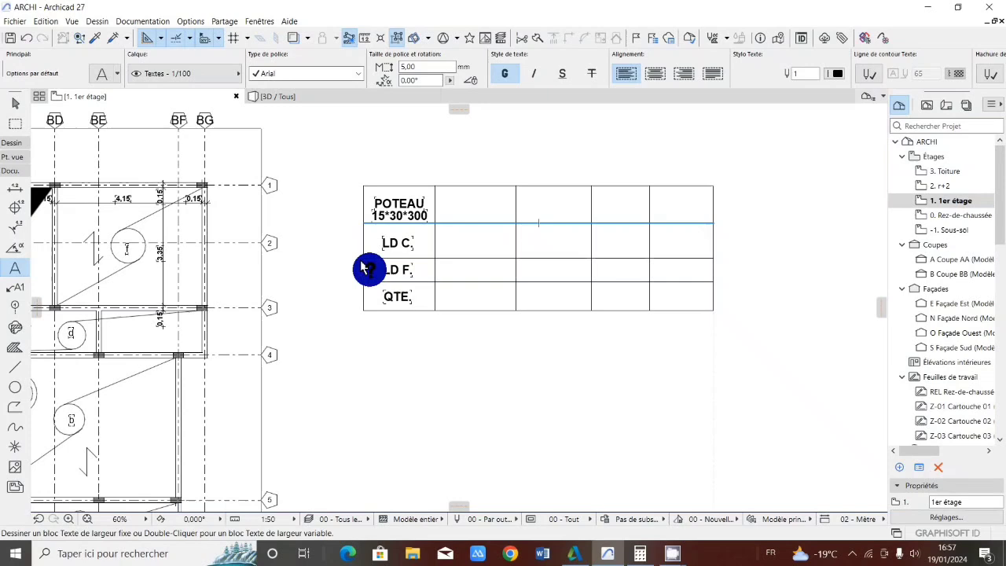
left_click(444, 269)
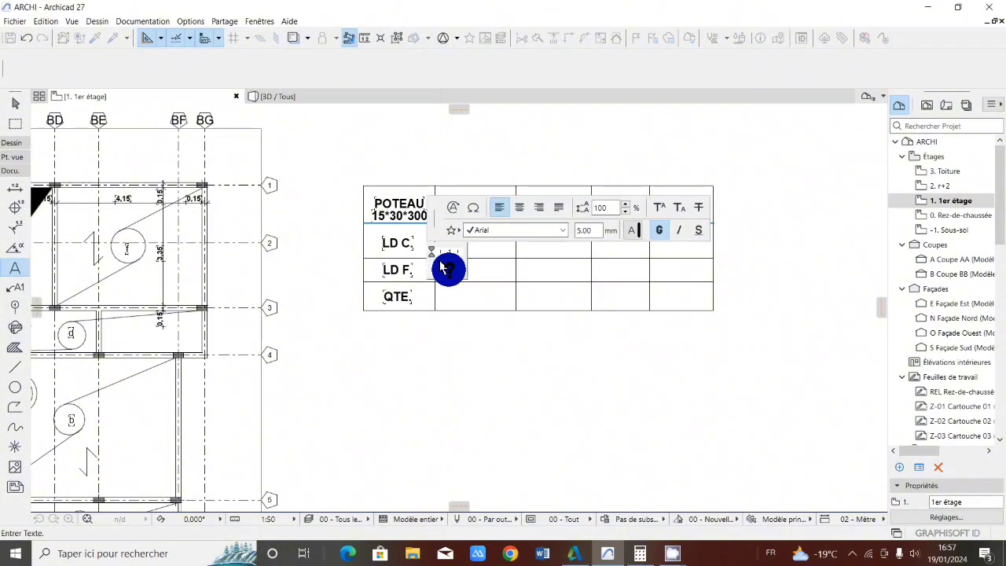
left_click(455, 281)
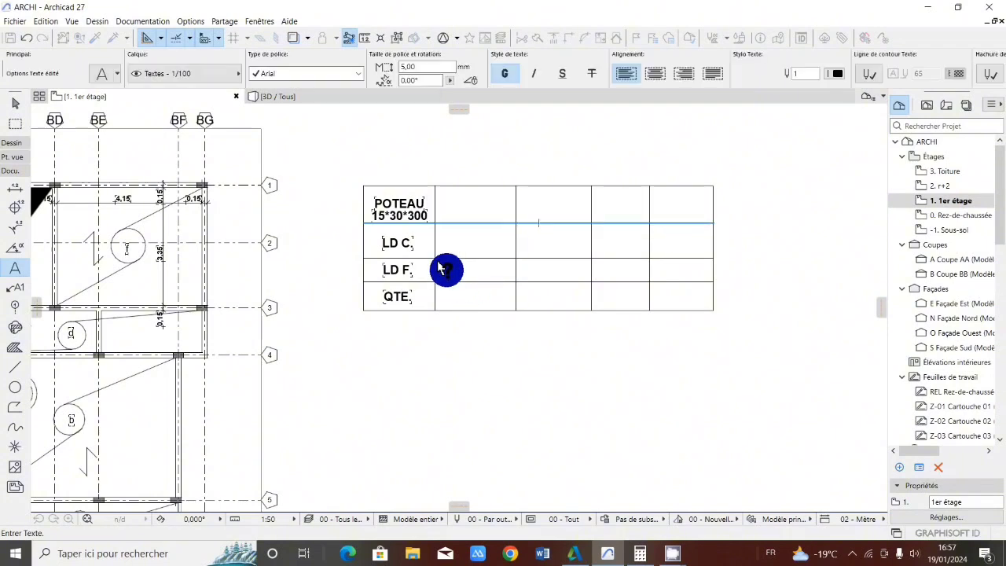
left_click(444, 269)
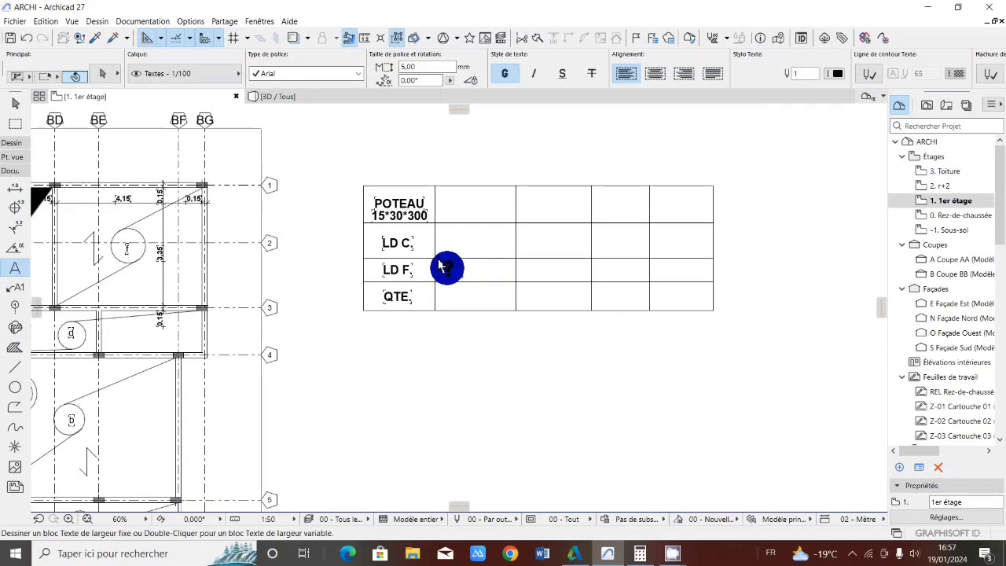
left_click(440, 265)
left_click(450, 266)
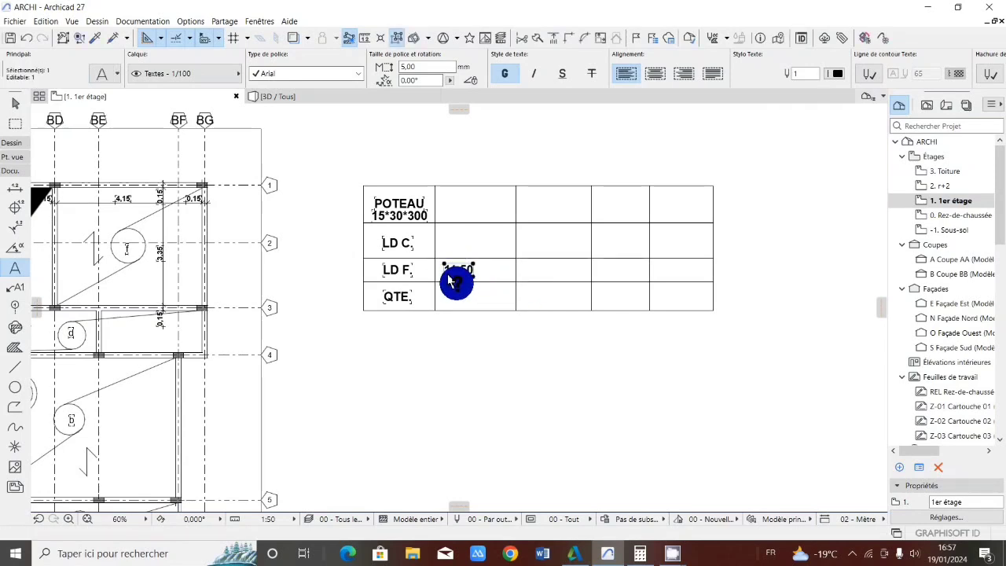
key("Escape")
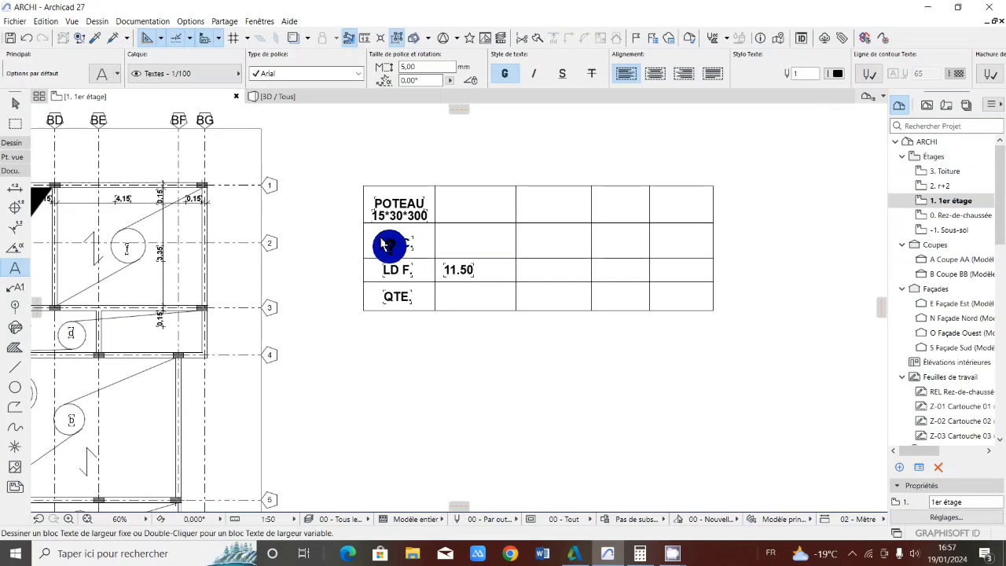
Draw a tall line rectangle below the table with a first dimension of 1
left_click(13, 365)
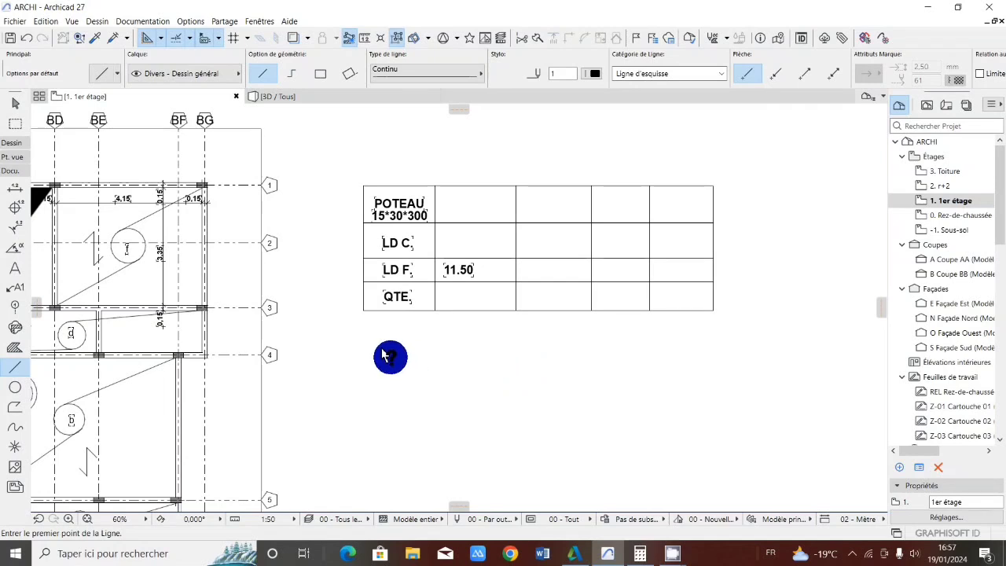
left_click(390, 354)
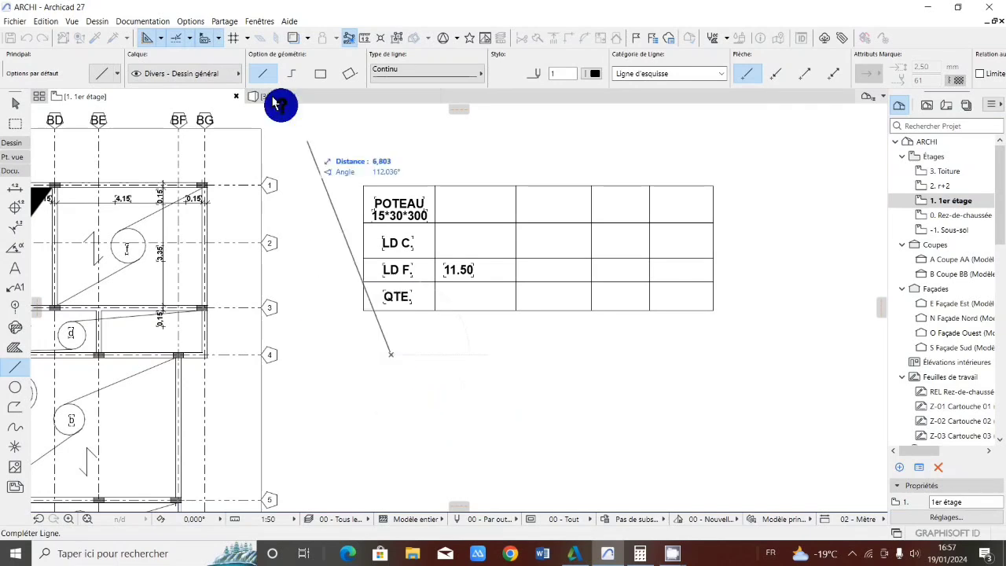
left_click(319, 71)
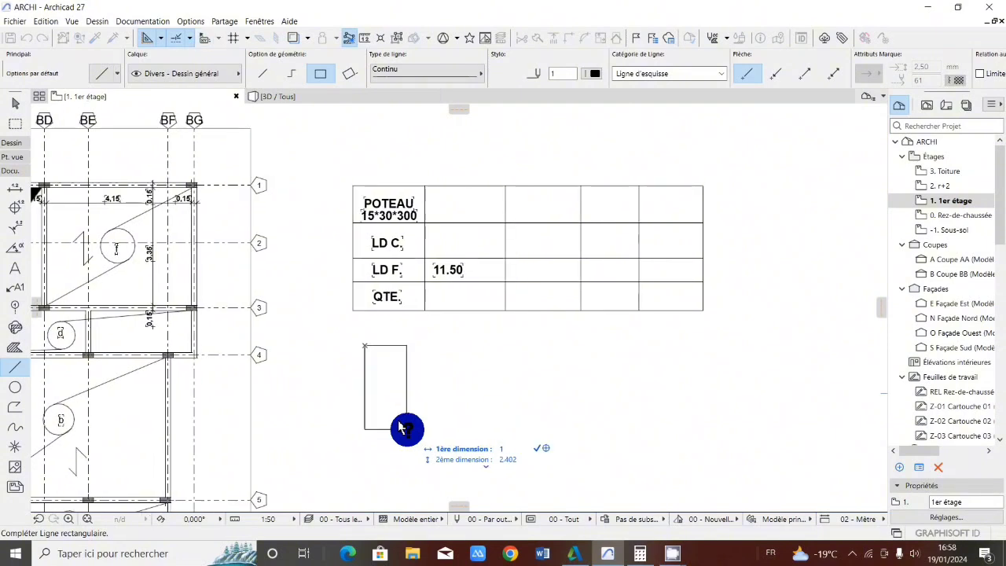
key("Tab")
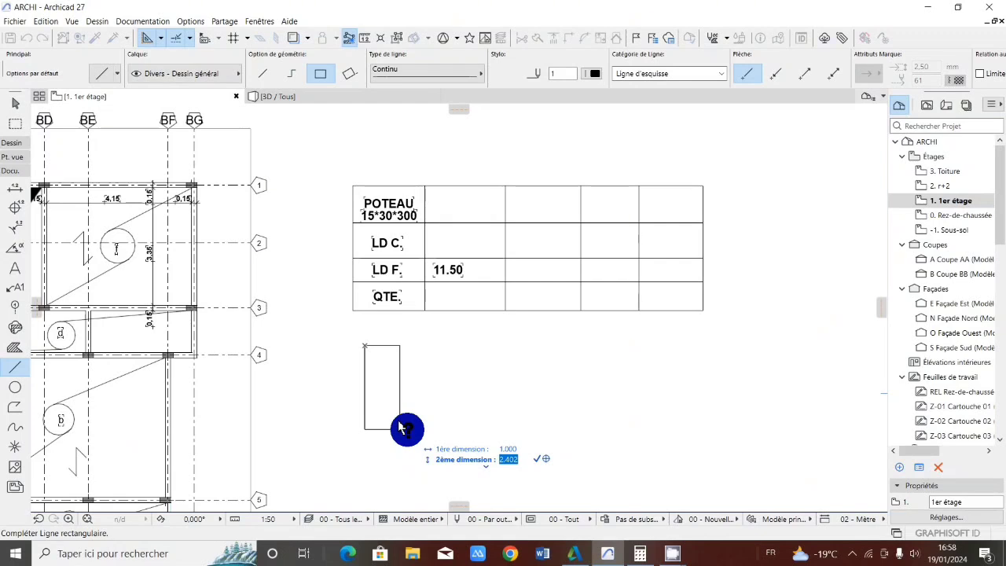
key("Return")
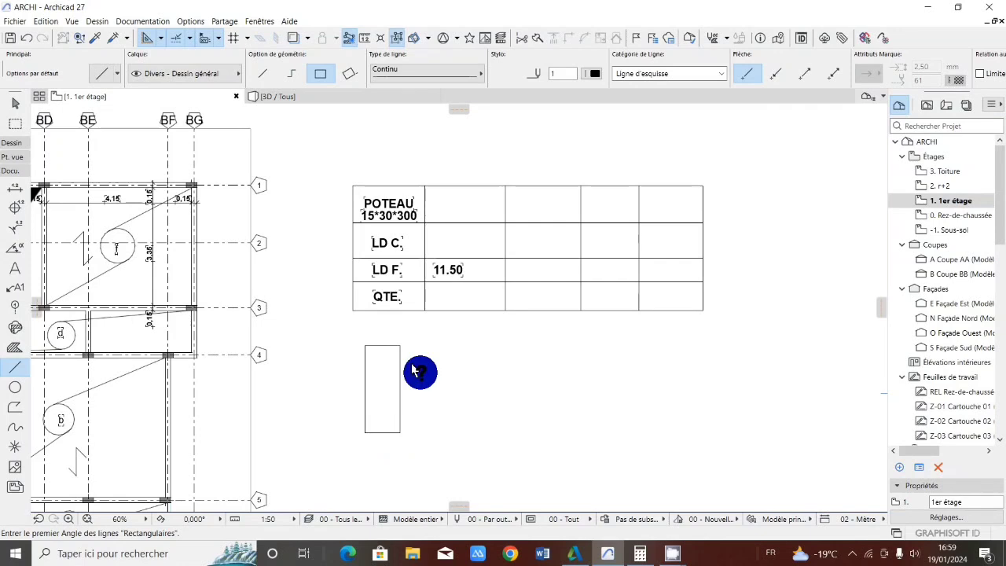
Draw a small square with a rectangular solid hatch (Hachure solide) just inside the rectangle's upper-left corner
scroll(377, 375, "up", 2)
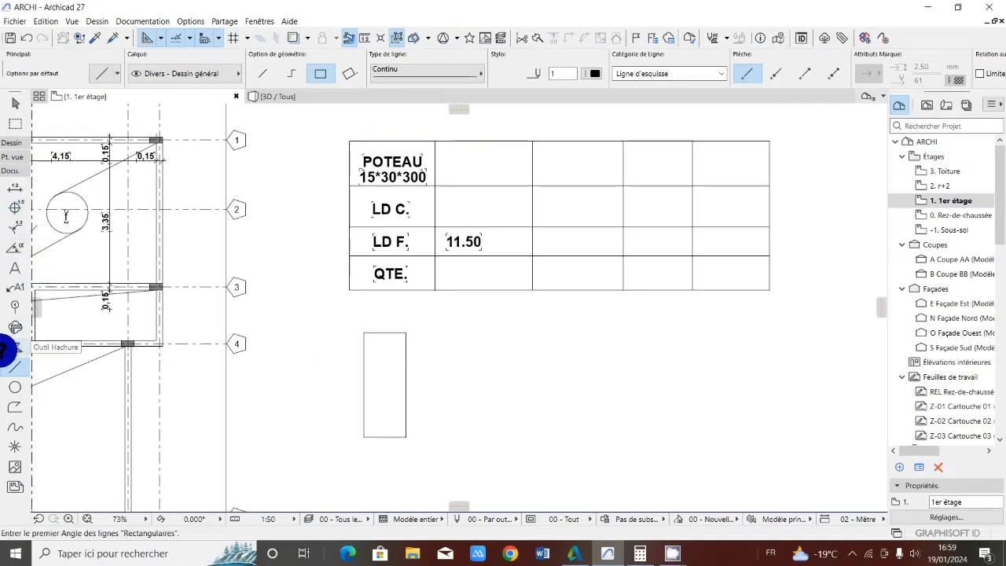
left_click(11, 344)
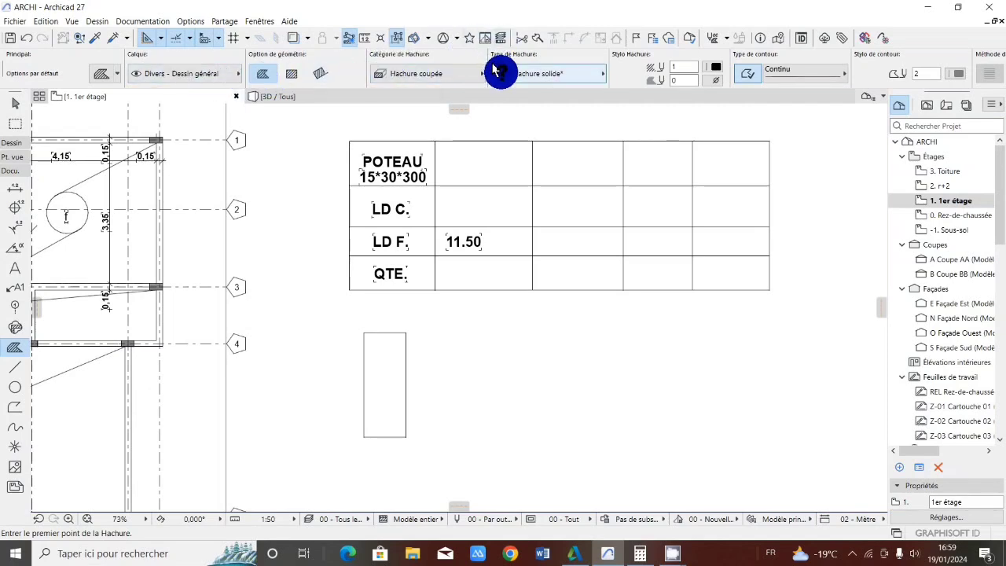
left_click(291, 73)
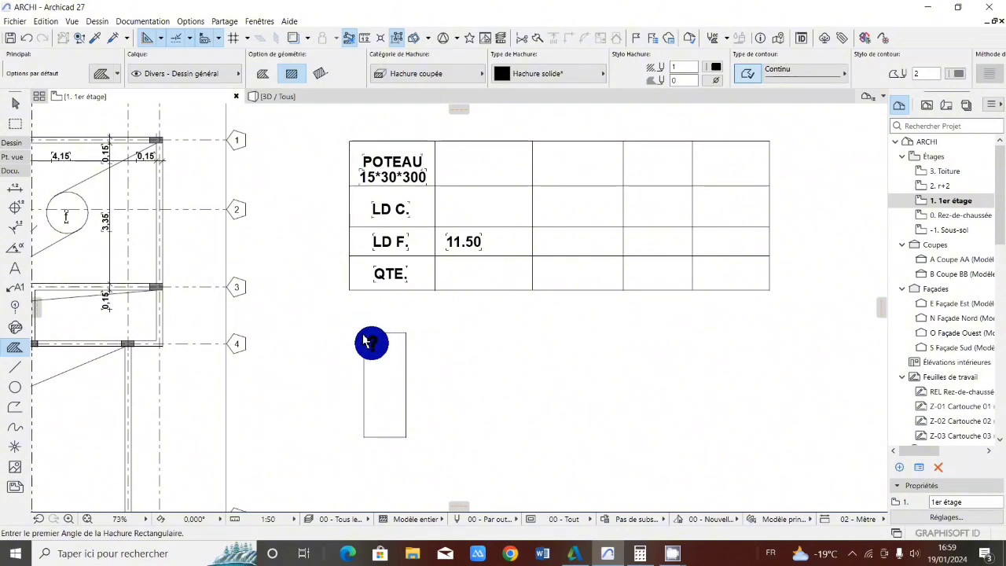
left_click(363, 334)
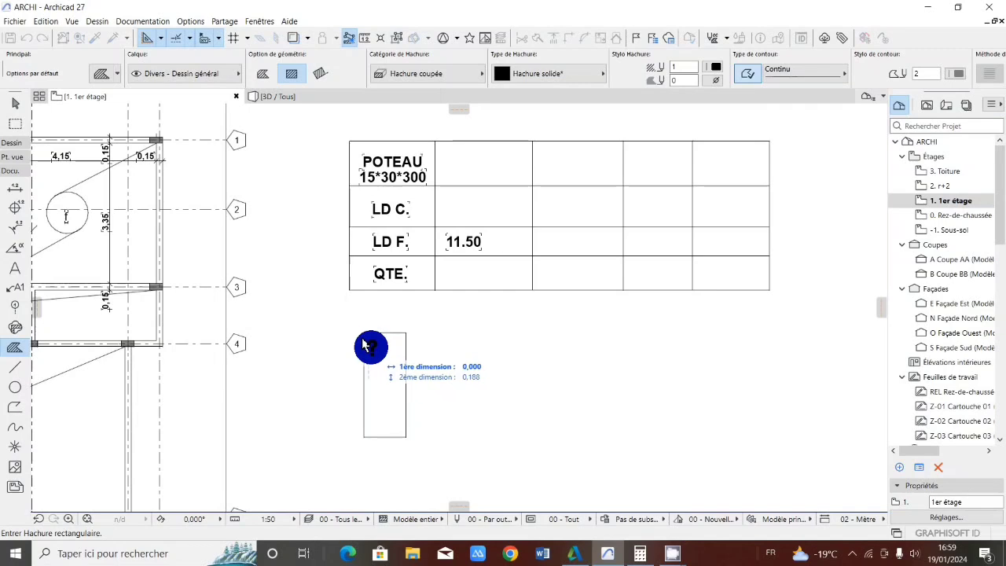
left_click(369, 343)
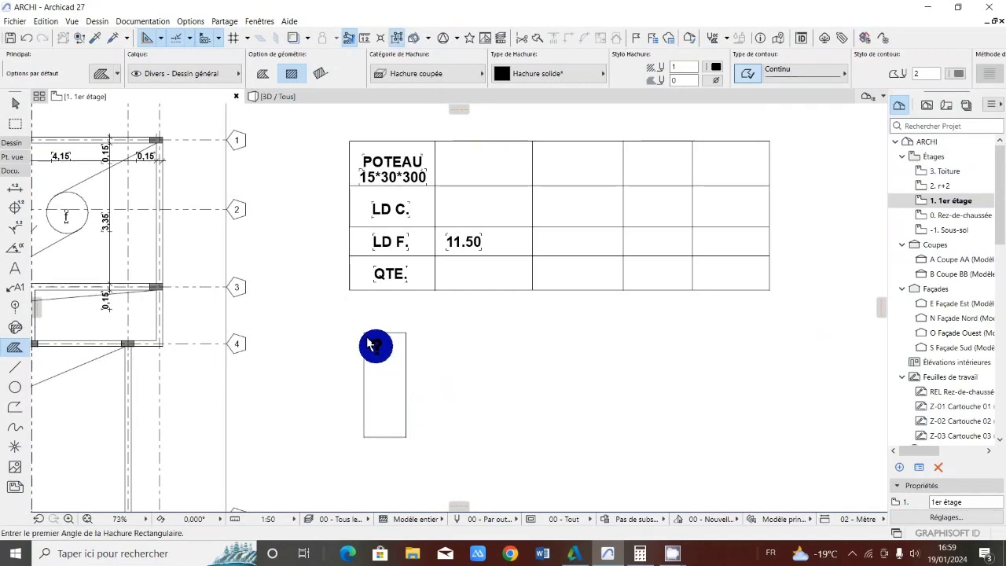
Move the small square hatch slightly upward, closer to the rectangle's top edge
scroll(364, 346, "up", 4)
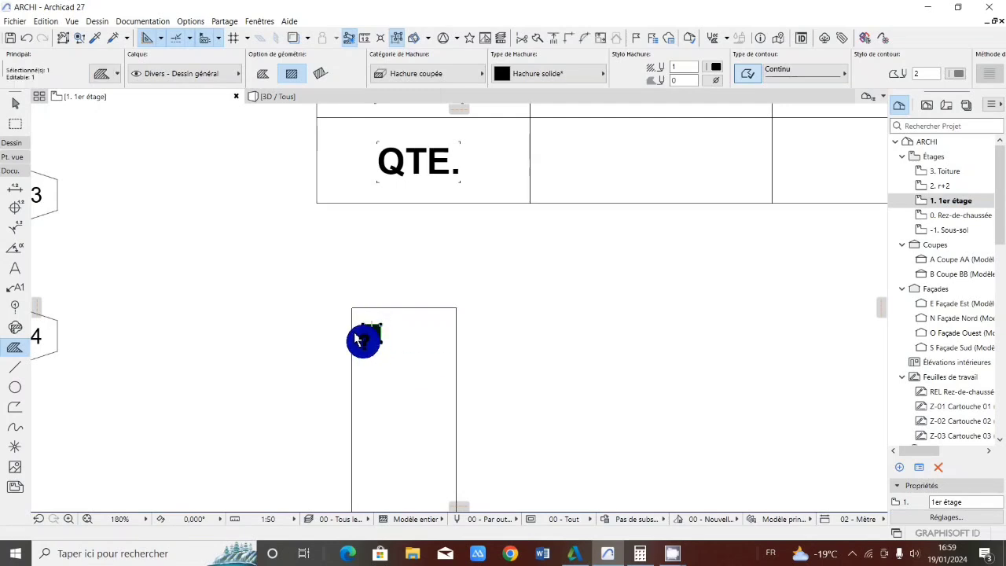
left_click(359, 336)
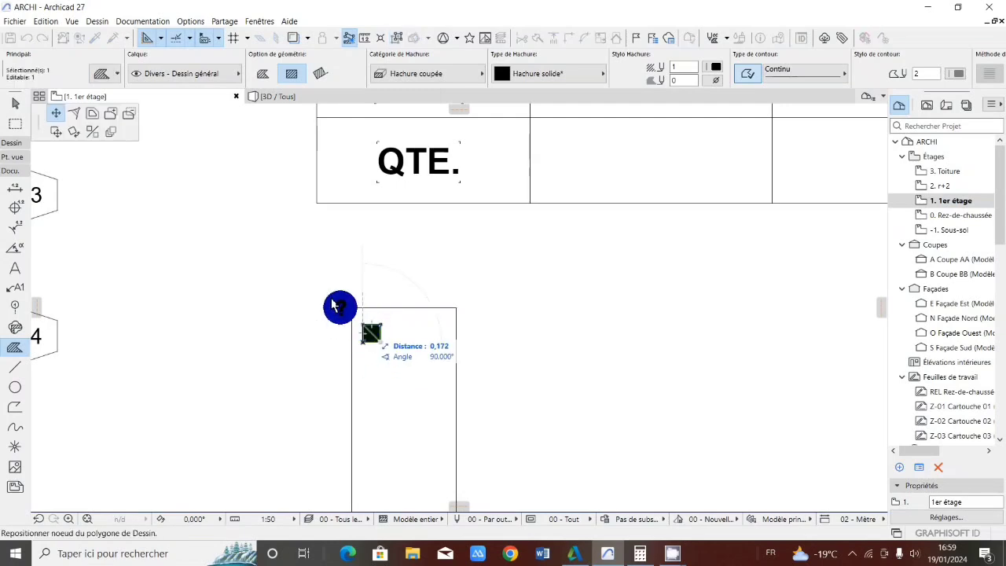
left_click(55, 132)
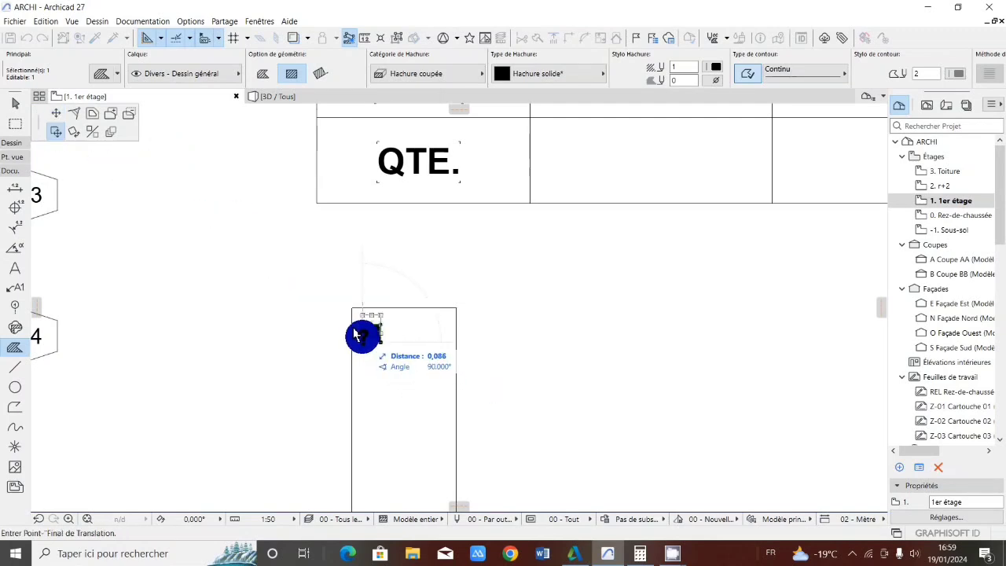
left_click(361, 336)
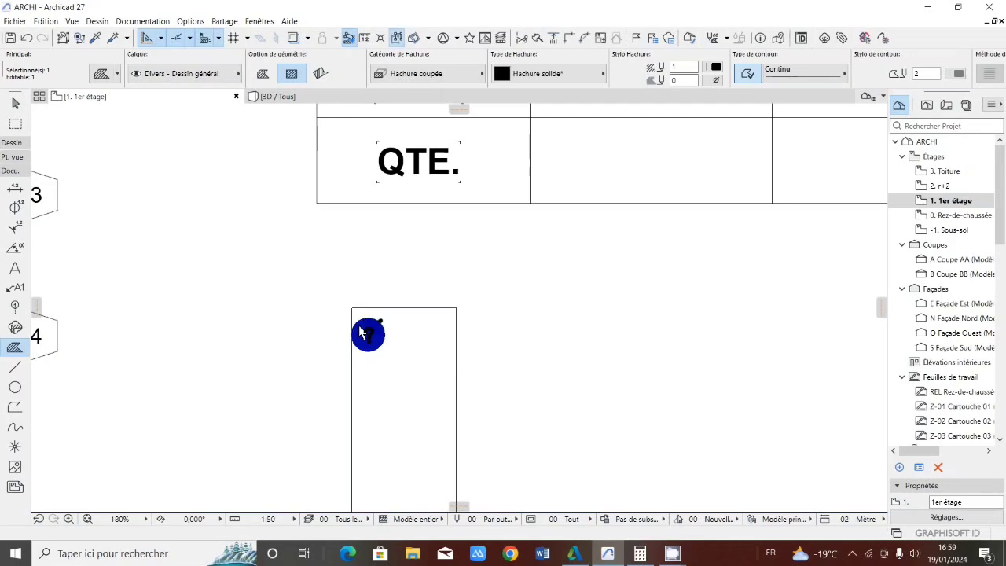
Copy the square hatch into the rectangle's upper-right, lower-right and lower-left corners
left_click(358, 319)
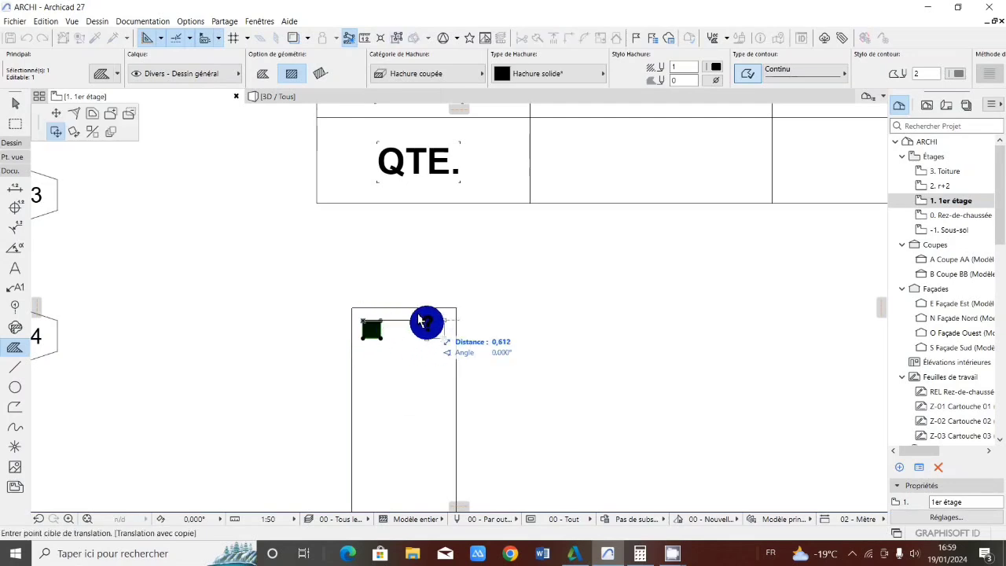
left_click(424, 321)
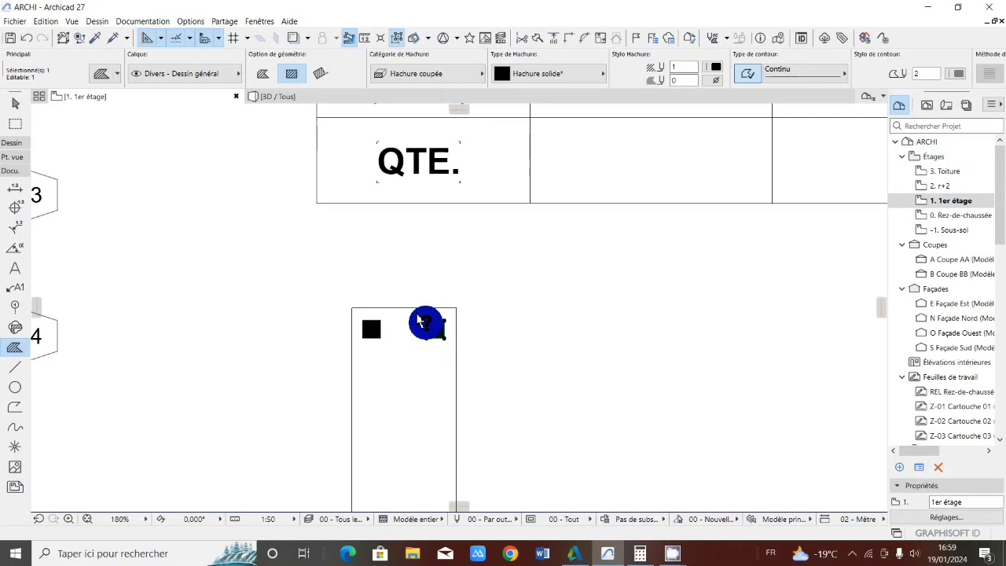
left_click(426, 322)
scroll(426, 428, "down", 6)
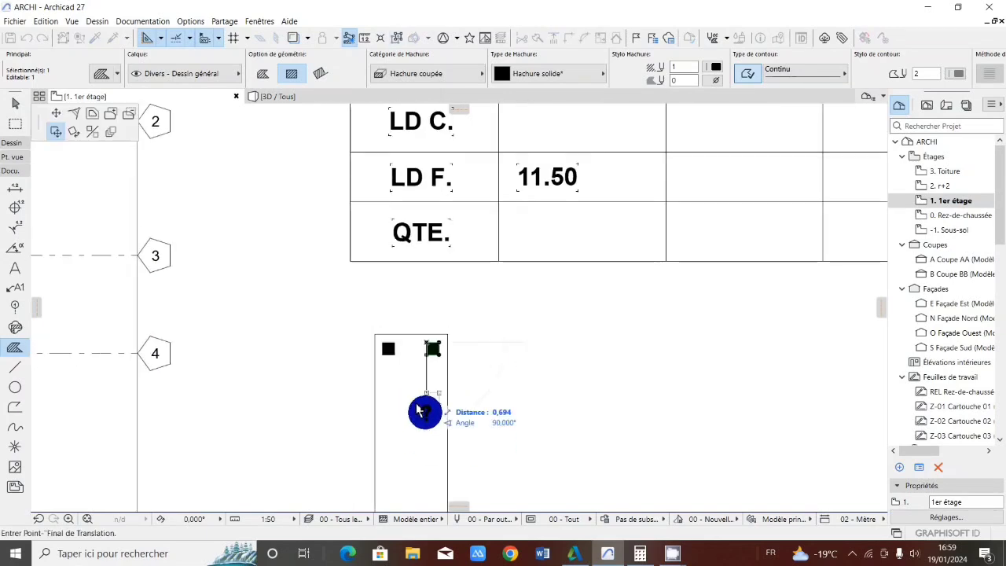
scroll(422, 411, "up", 5)
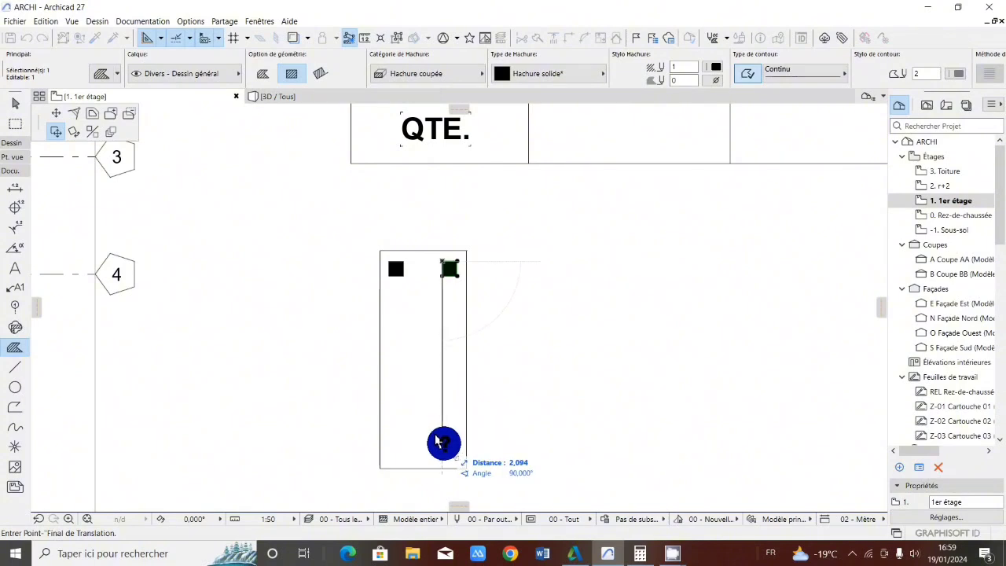
left_click(442, 443)
left_click(440, 443)
left_click(438, 442)
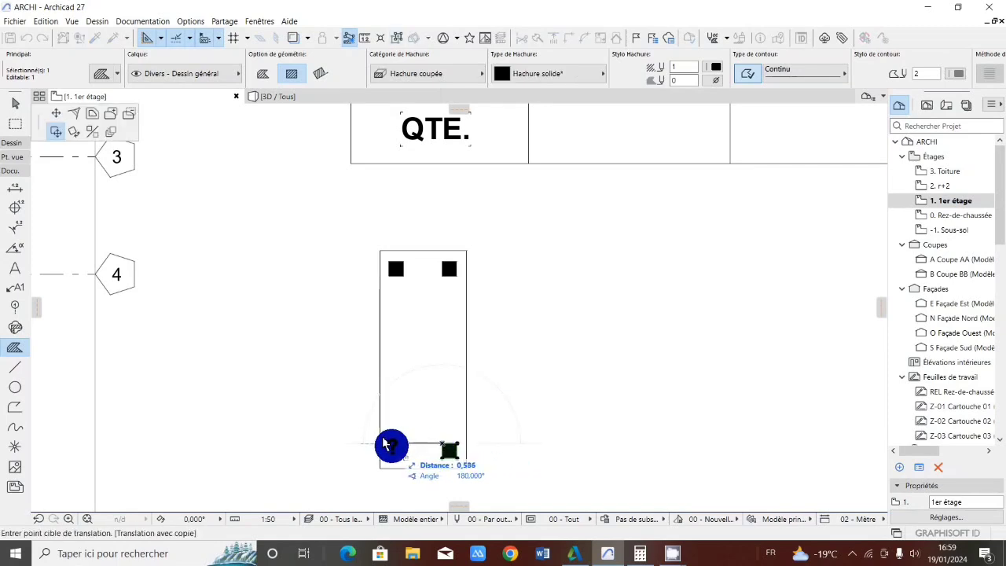
left_click(385, 445)
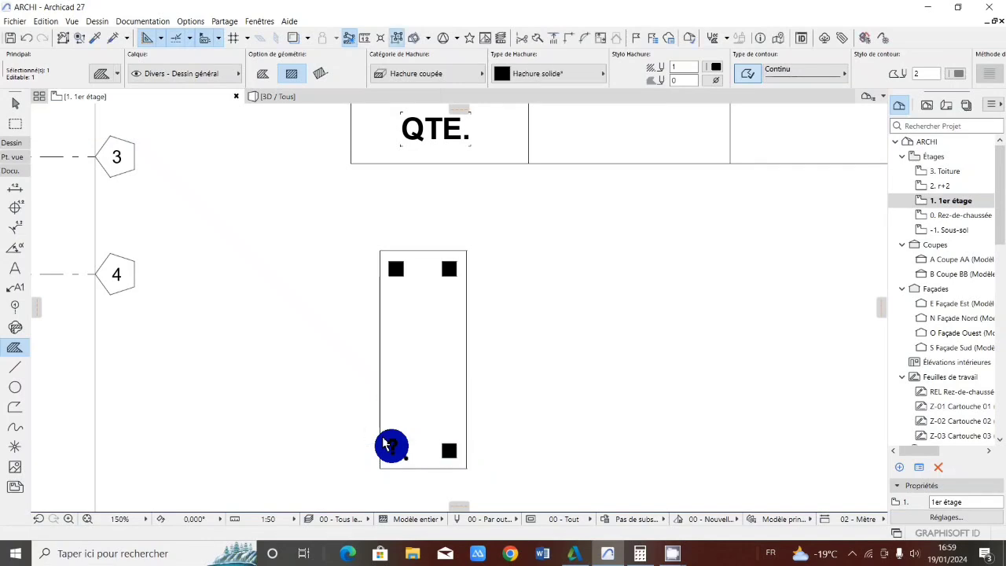
Copy the square hatch to about mid-height along both long sides of the rectangle
left_click(389, 448)
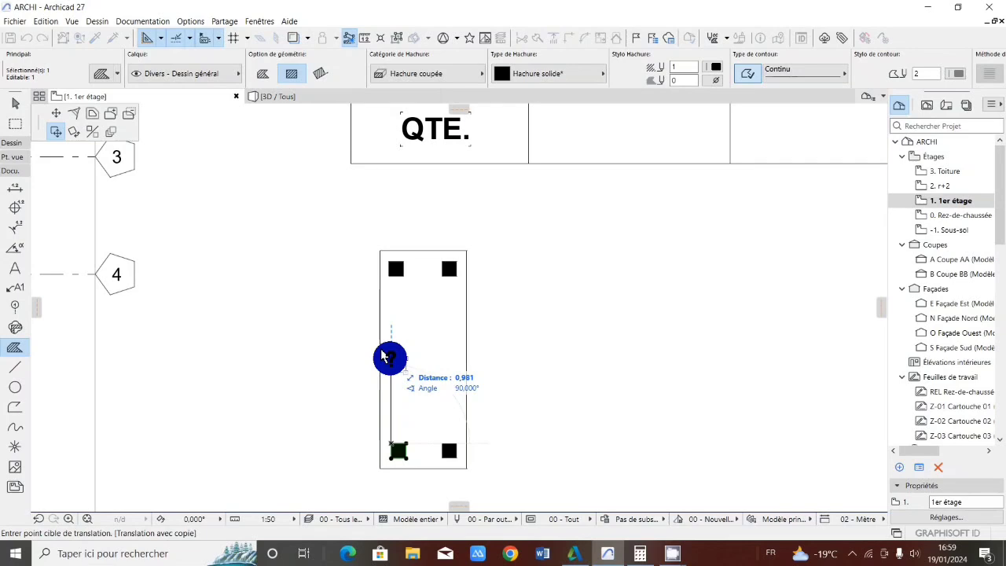
left_click(389, 357)
left_click(389, 357)
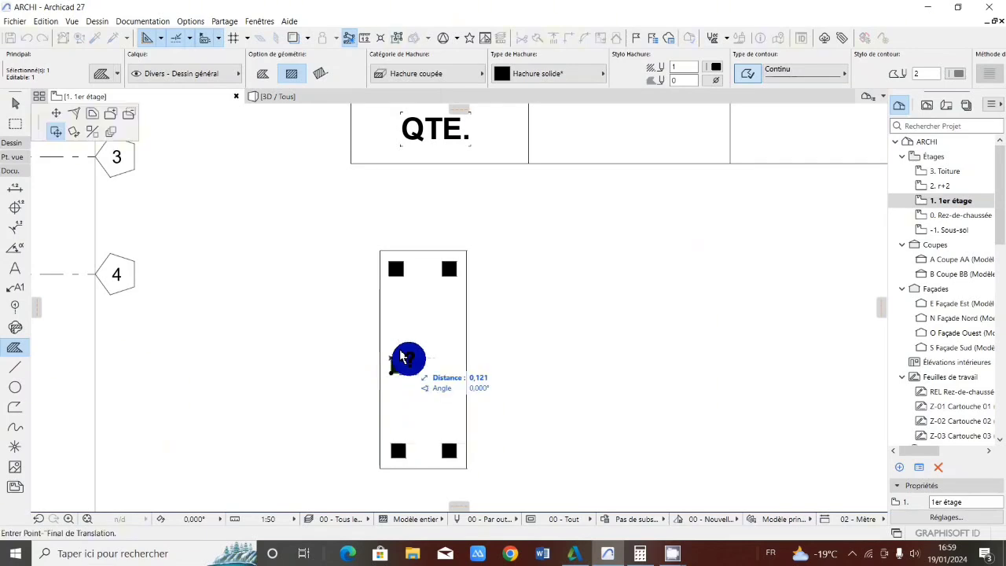
left_click(441, 358)
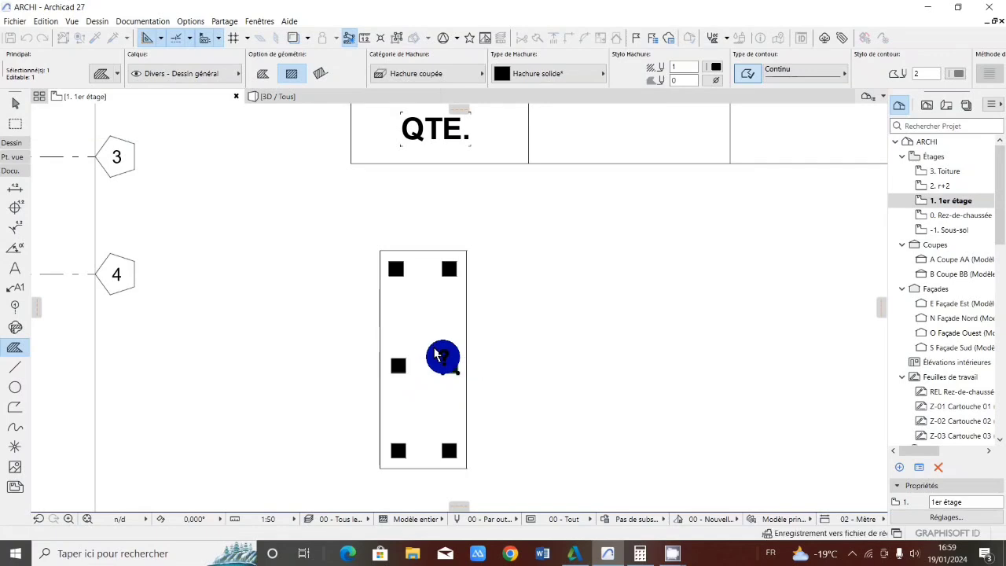
key("Escape")
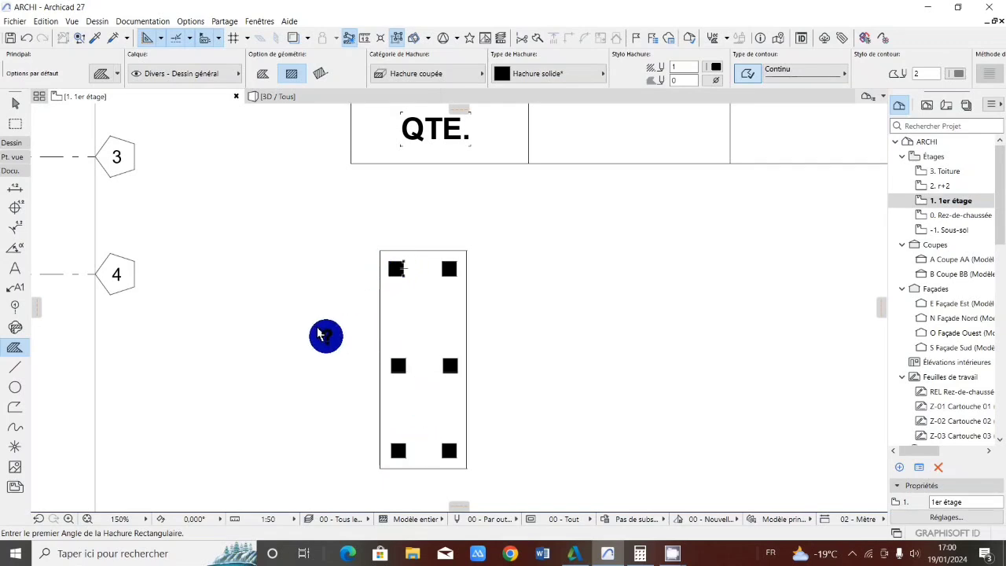
Draw a rectangle of continuous lines inside the column outline, enclosing the six square bars as a stirrup
left_click(6, 367)
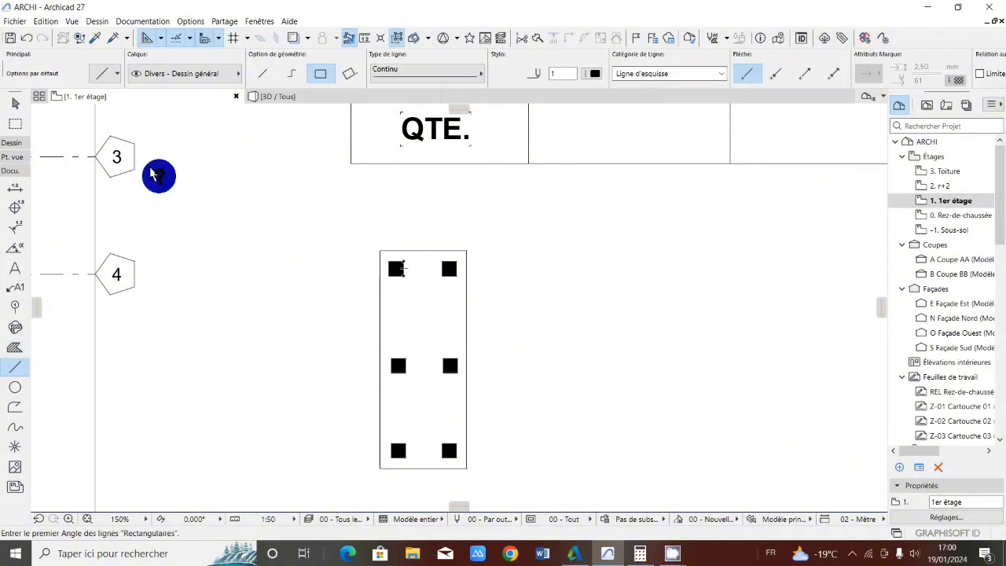
left_click(257, 71)
left_click(318, 73)
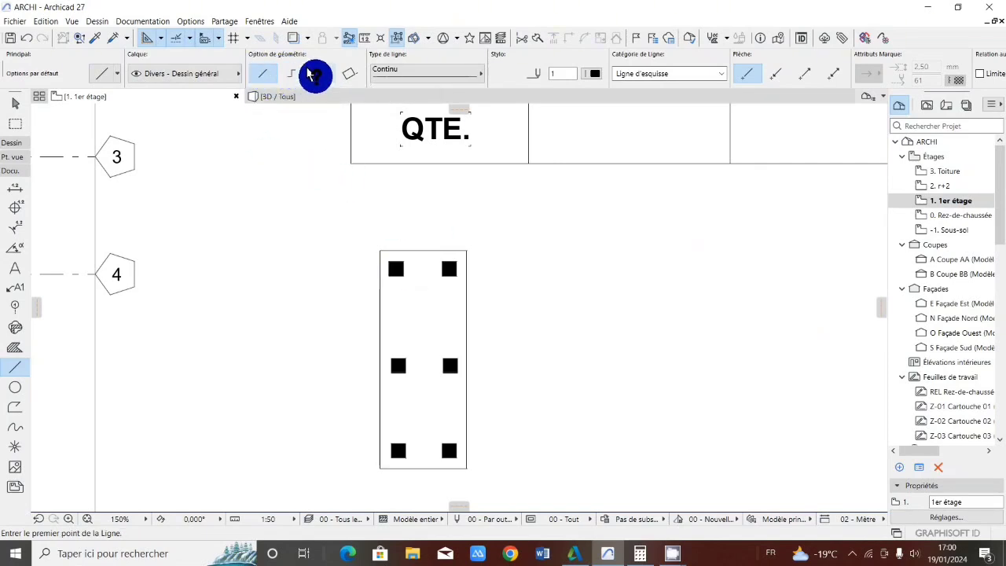
left_click(389, 261)
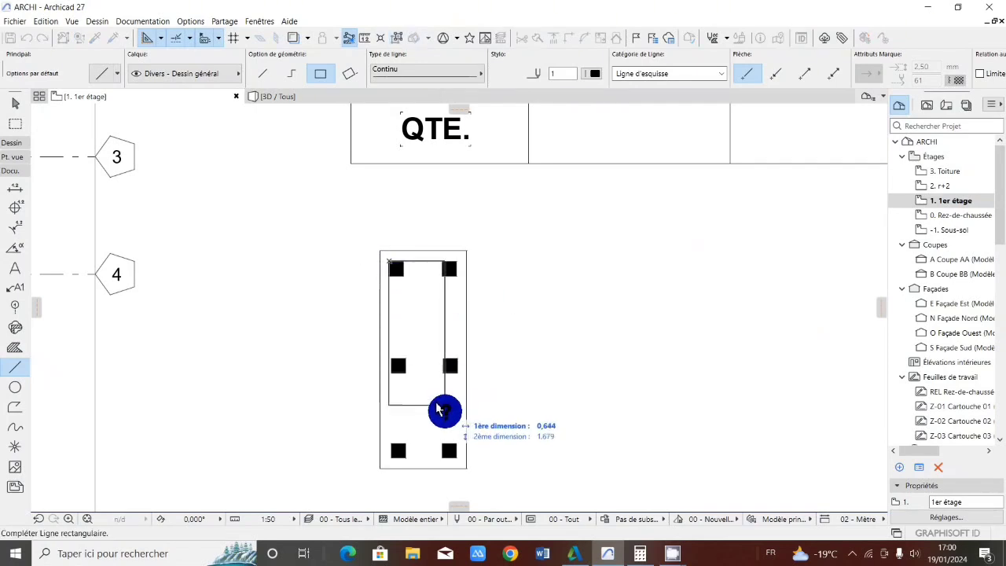
left_click(456, 457)
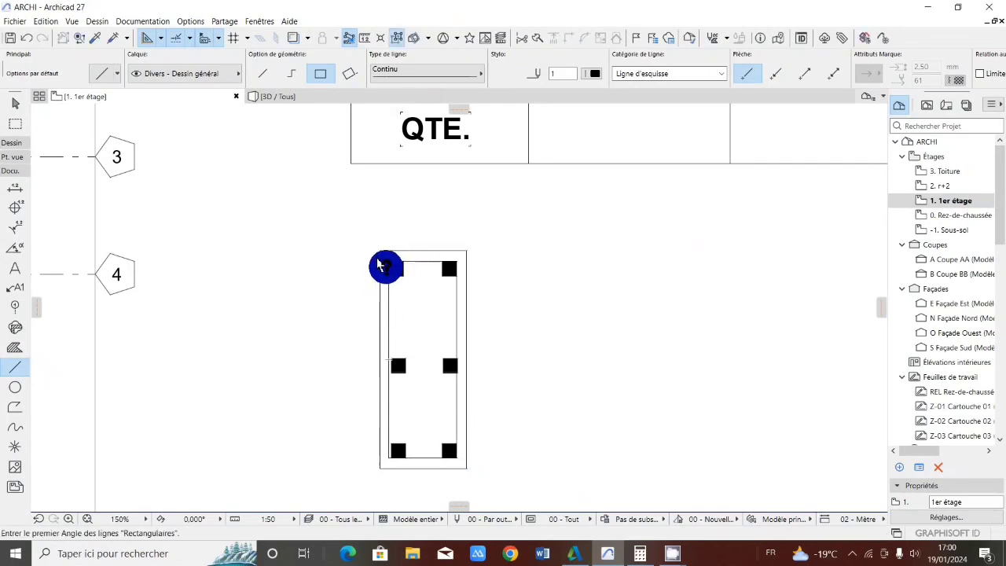
Draw two short parallel diagonal lines from the stirrup beside the upper-left bar as its hooks
left_click(263, 74)
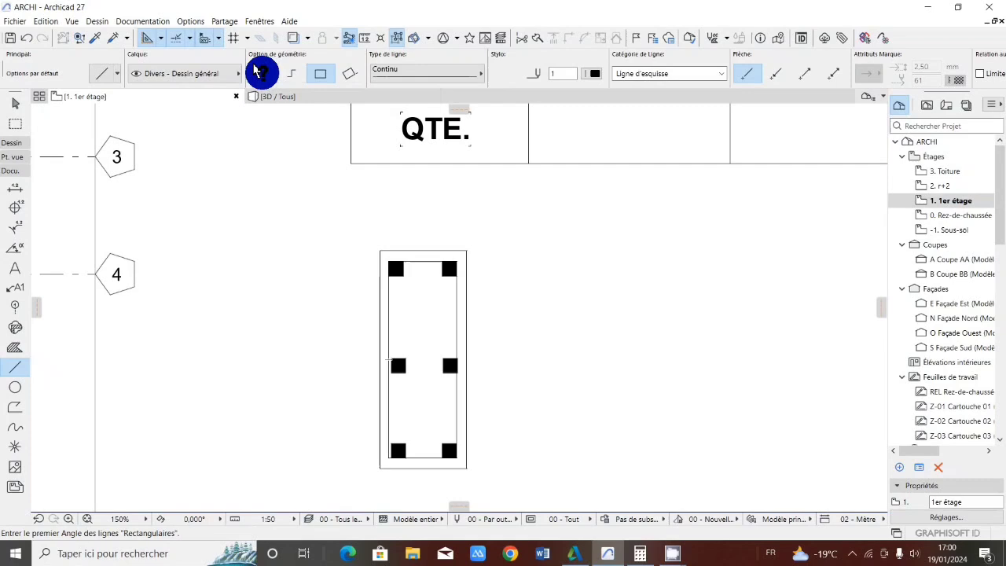
left_click(383, 275)
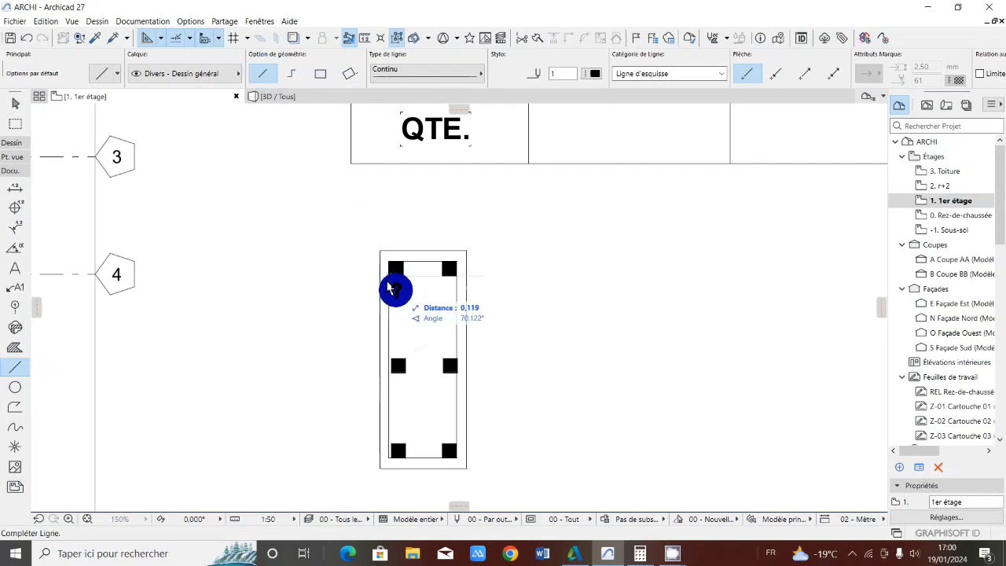
left_click(399, 291)
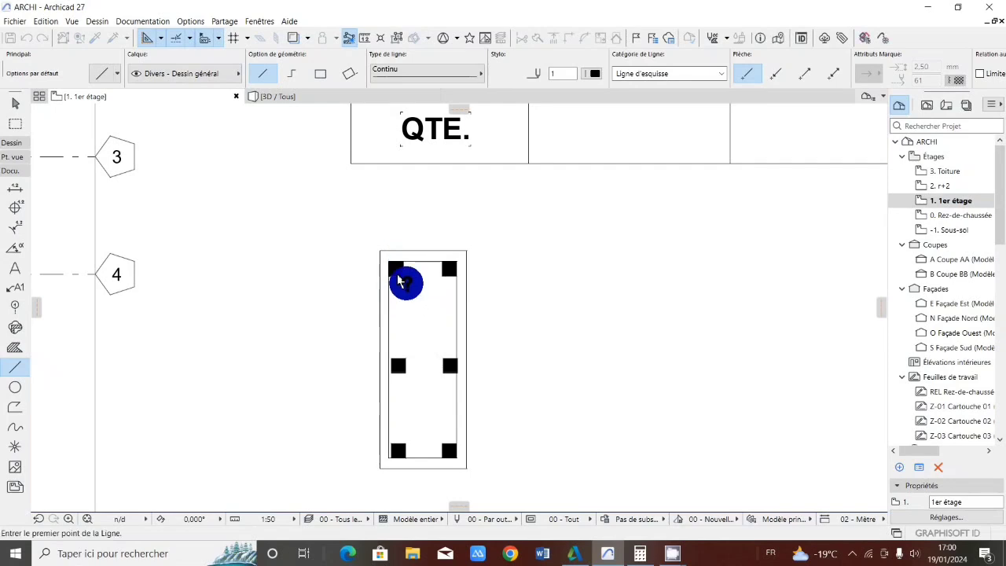
left_click(399, 259)
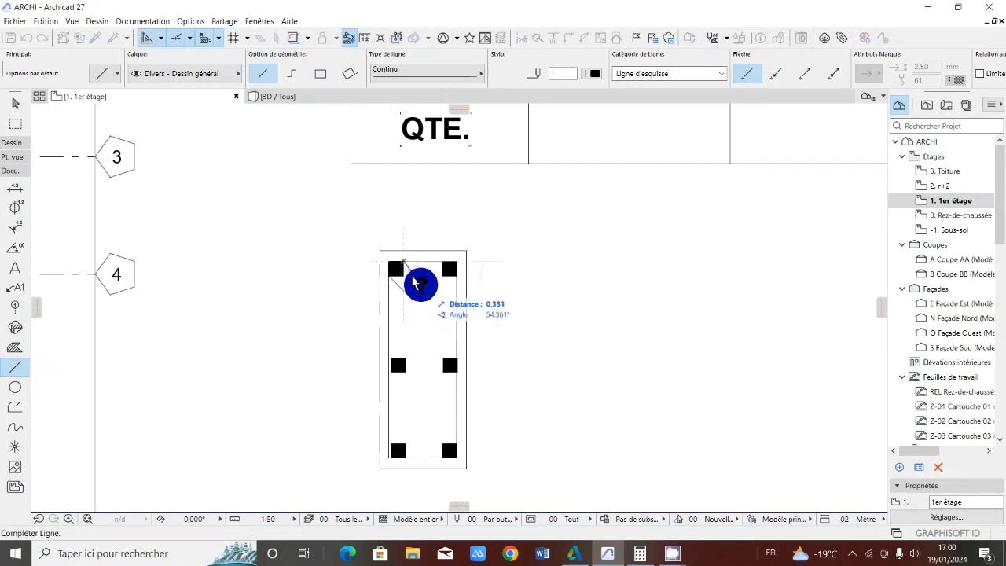
left_click(414, 273)
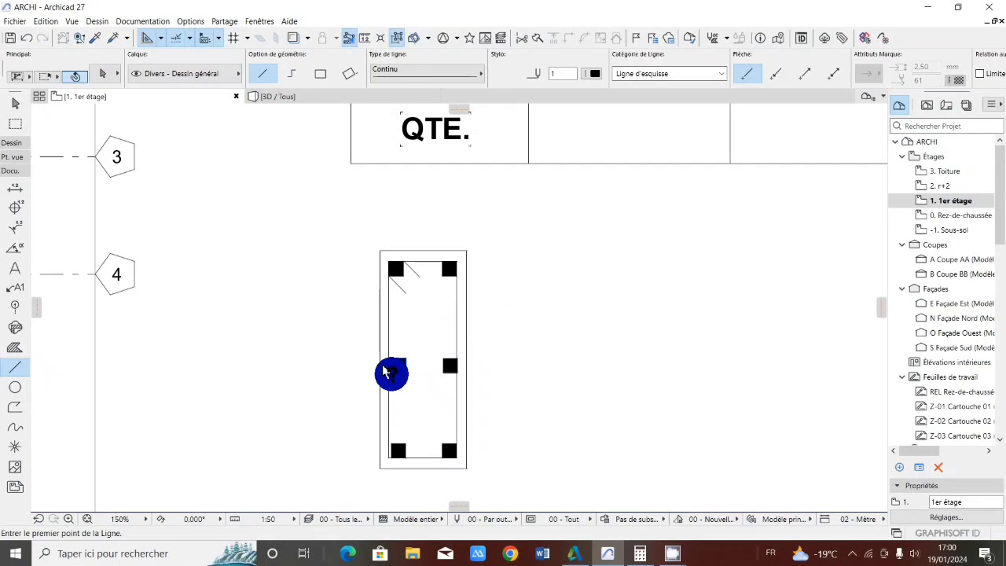
Move the mid-height square hatch on the column's left side slightly left, flush against the stirrup line
left_click(397, 366, "shift")
scroll(390, 365, "up", 3)
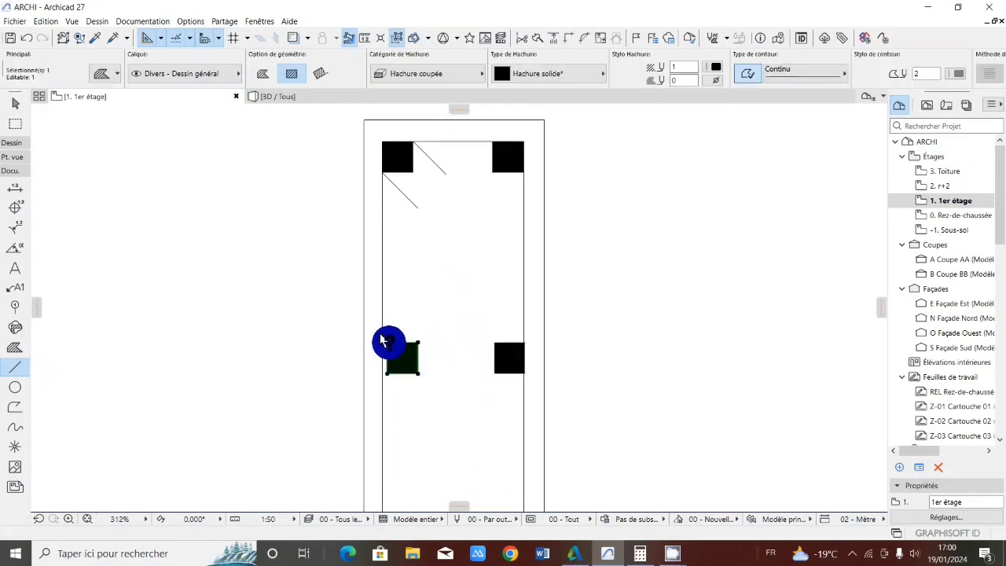
scroll(388, 312, "down", 5)
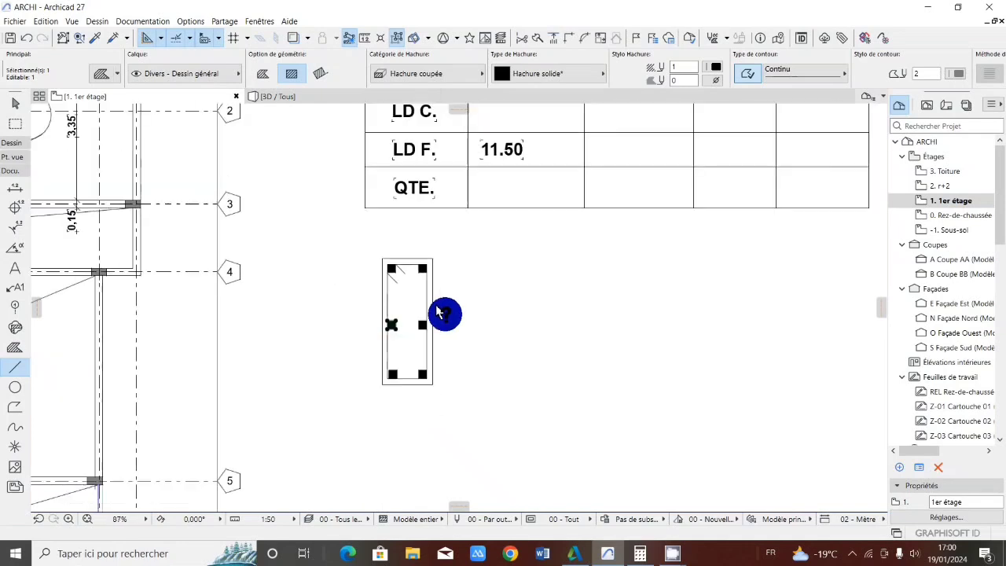
key("Escape")
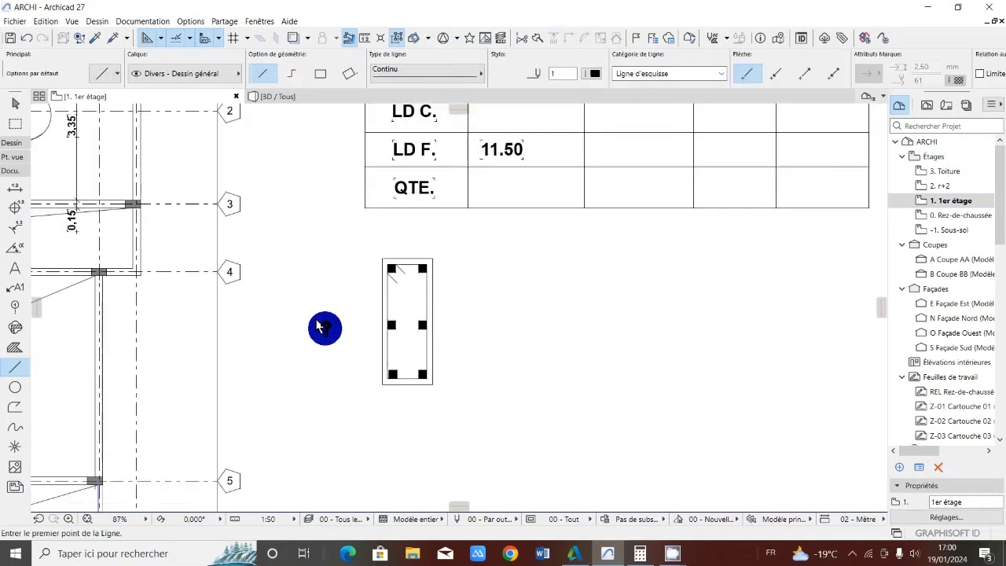
Examine the column cross-section's outline, bars, stirrup and hooks, both up close and beside the formwork table
scroll(325, 328, "down", 2)
scroll(348, 303, "down", 2)
scroll(358, 312, "up", 2)
scroll(355, 292, "up", 1)
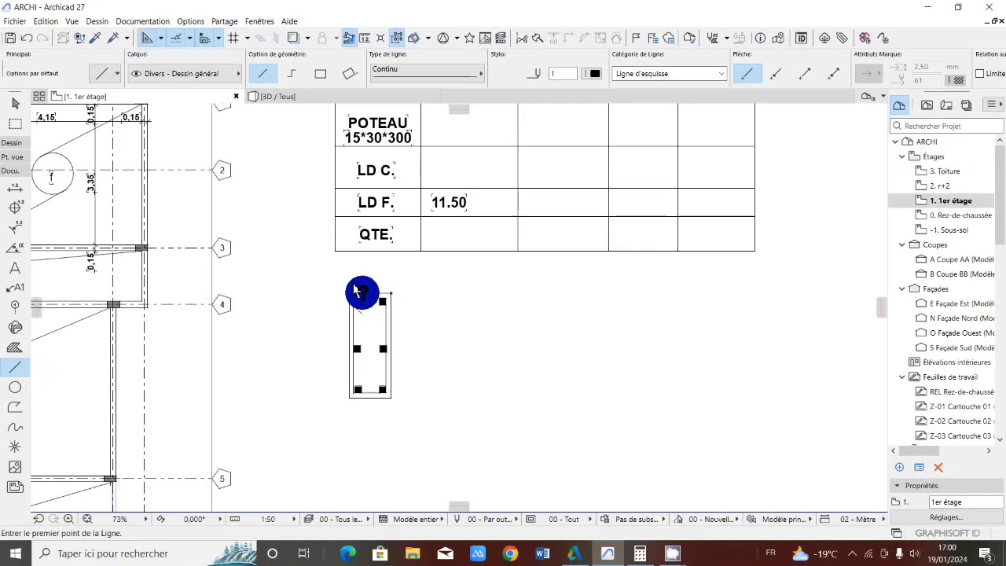
scroll(355, 324, "down", 1)
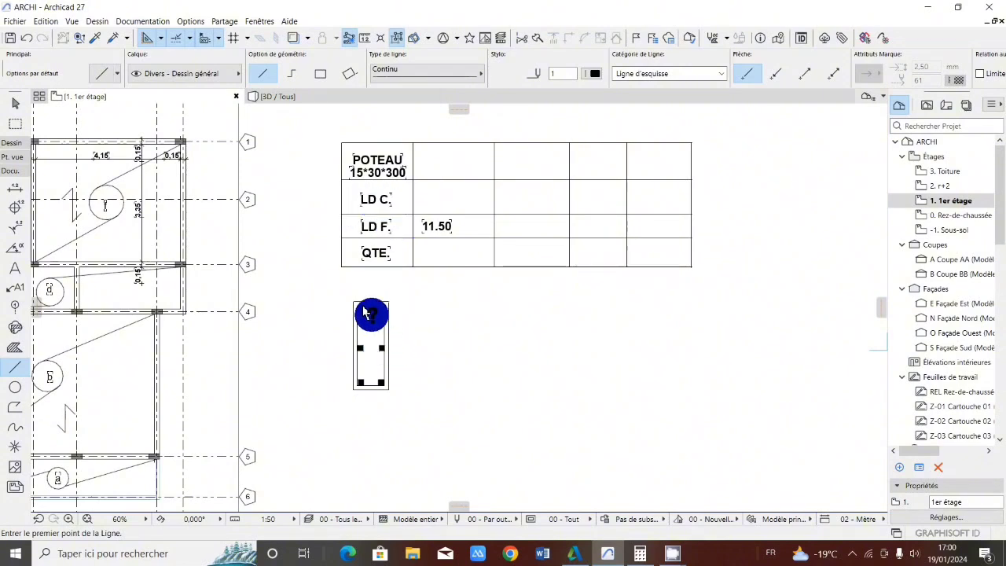
scroll(366, 310, "up", 2)
scroll(367, 310, "down", 2)
scroll(375, 300, "up", 1)
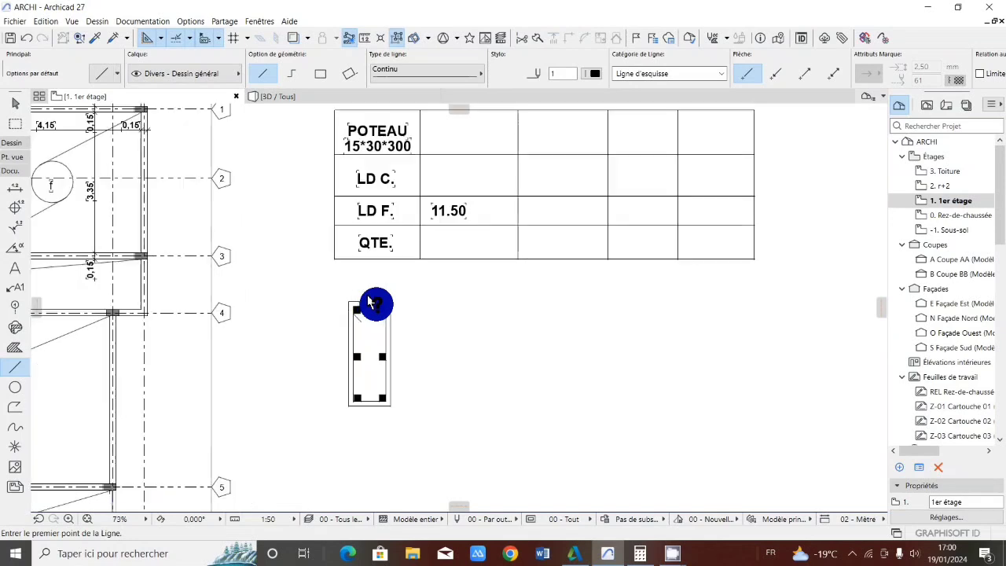
scroll(368, 302, "up", 1)
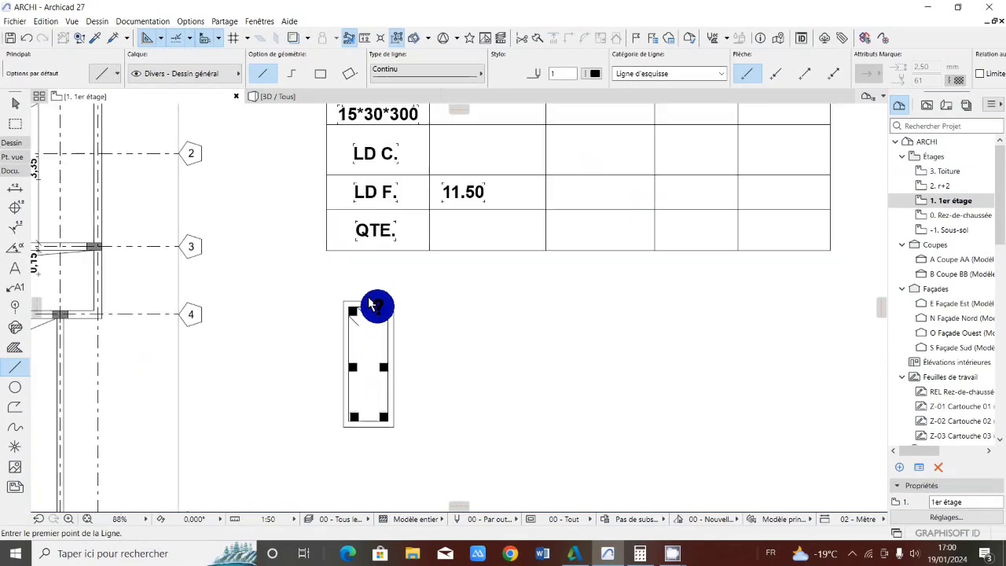
scroll(370, 303, "up", 3)
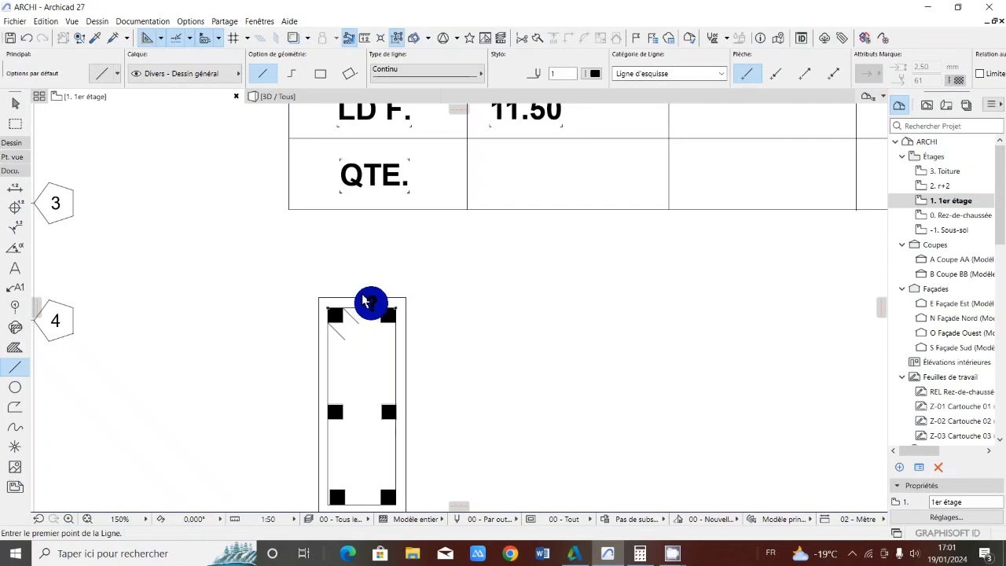
scroll(366, 306, "up", 5)
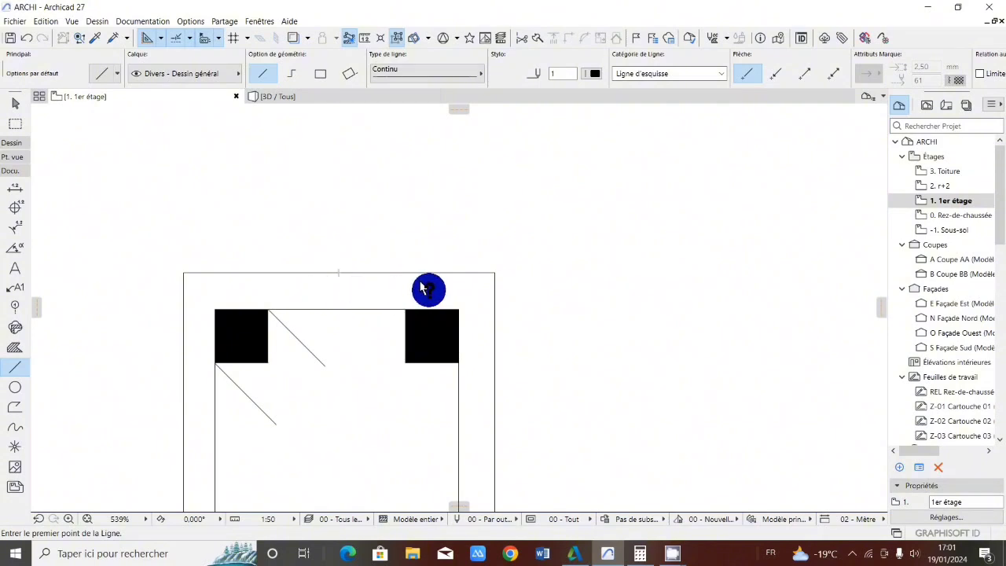
scroll(404, 290, "down", 4)
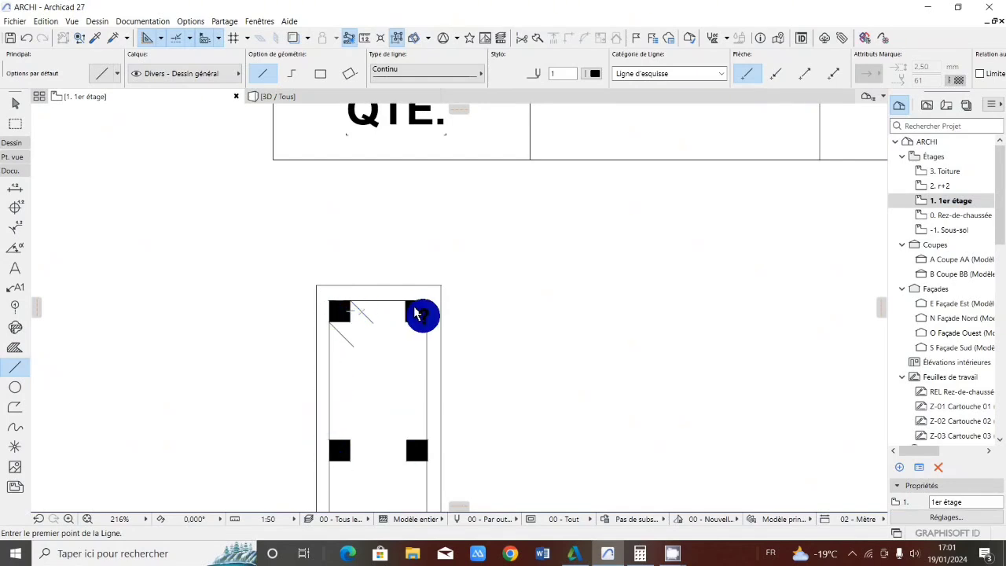
scroll(387, 312, "down", 2)
scroll(381, 313, "up", 3)
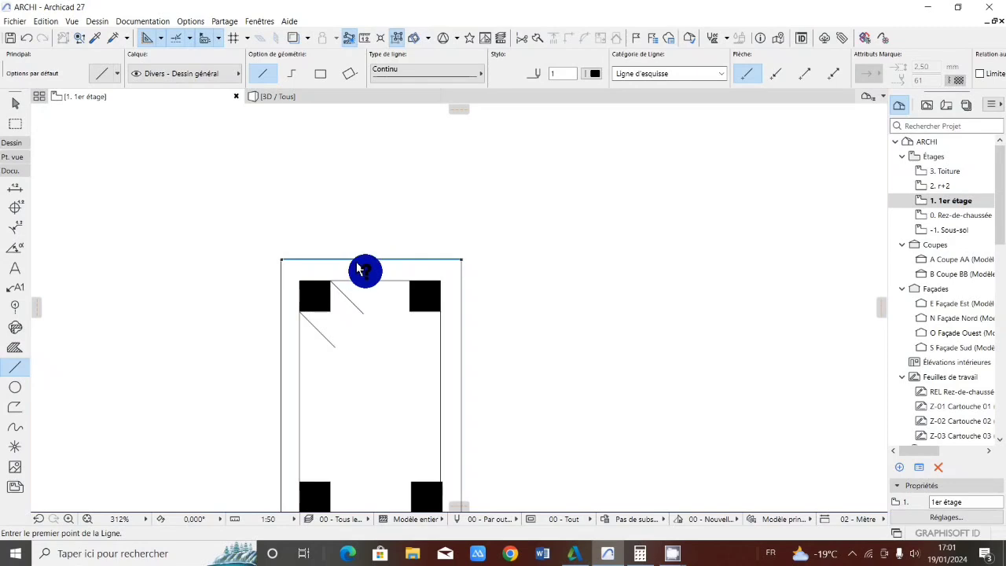
scroll(361, 264, "down", 5)
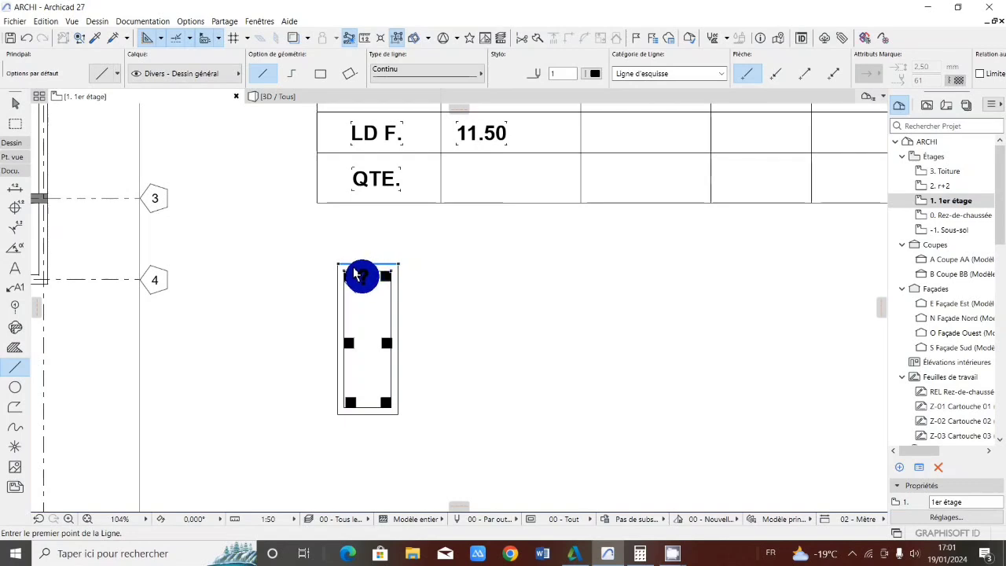
scroll(358, 274, "up", 5)
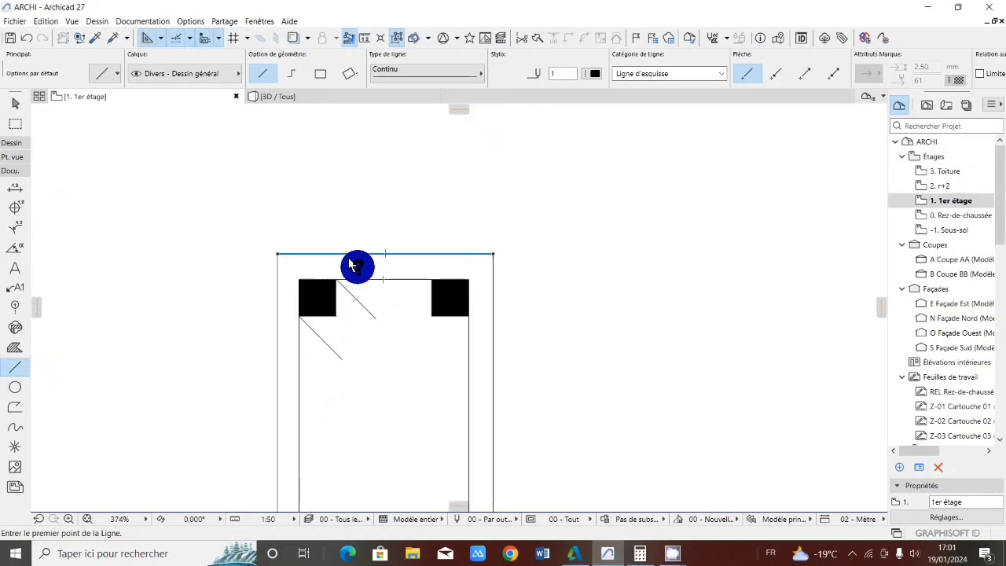
scroll(310, 265, "down", 5)
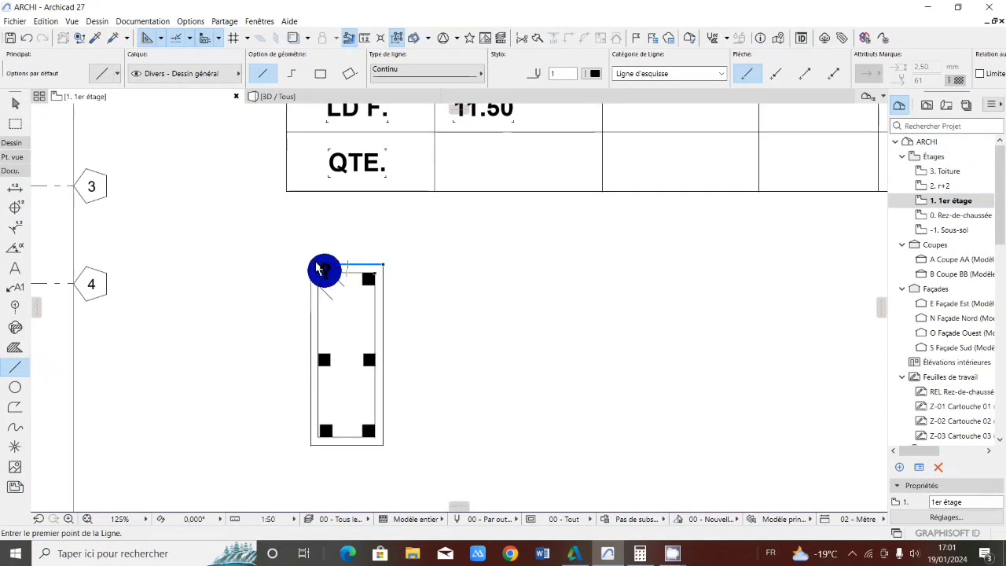
scroll(322, 265, "up", 1)
scroll(321, 263, "up", 1)
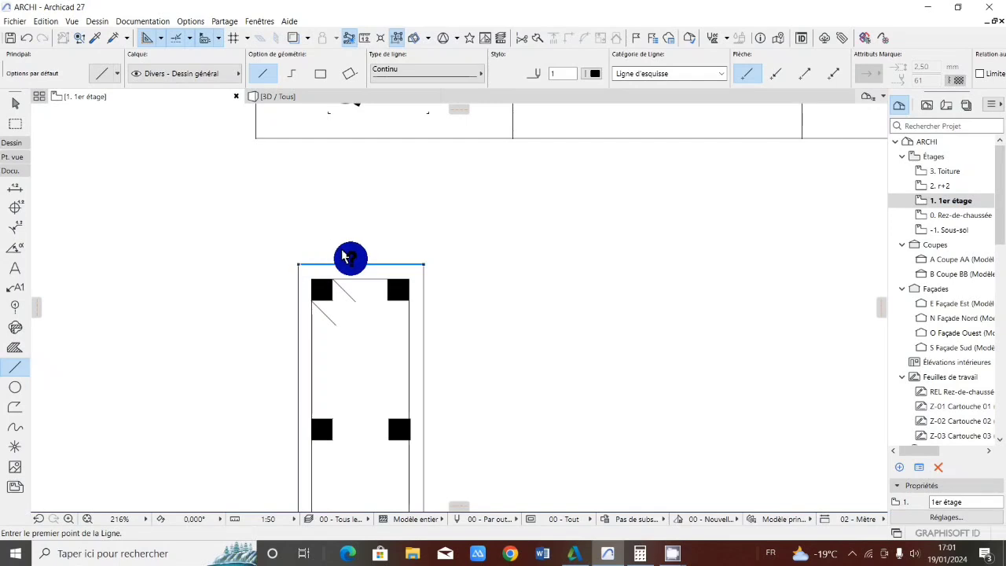
scroll(344, 264, "down", 3)
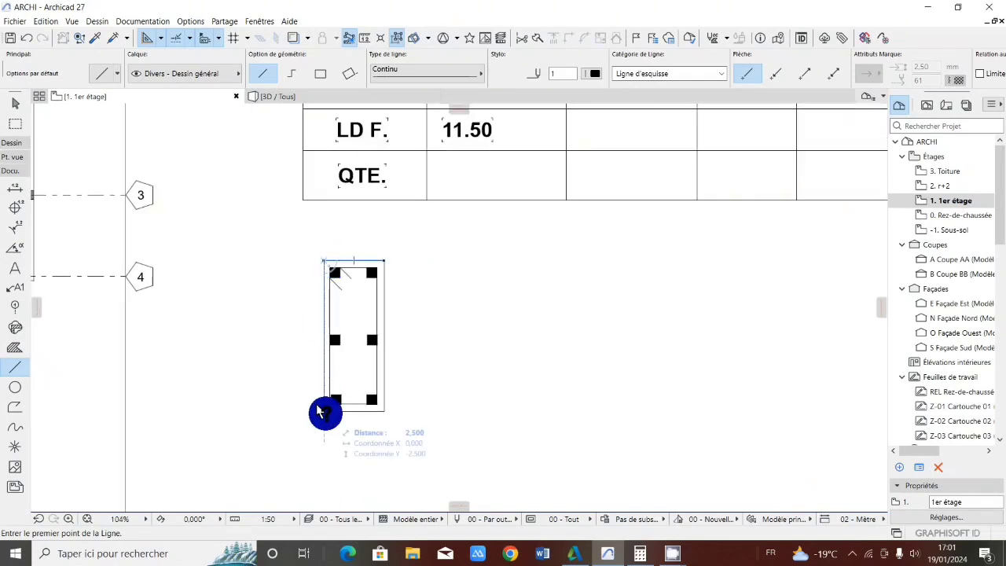
scroll(323, 298, "up", 1)
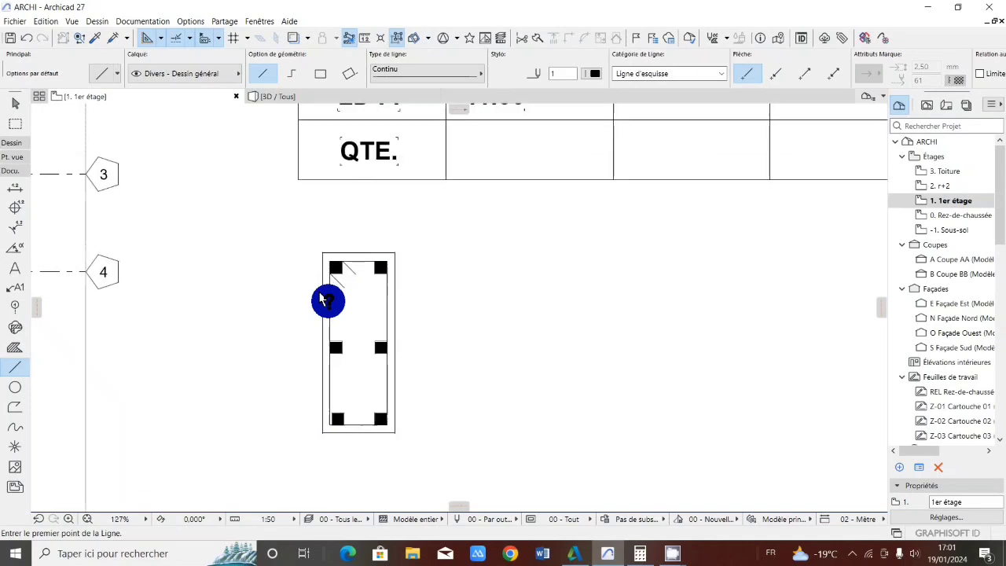
Add the text 0.3 to the left of the column section's long side
scroll(324, 299, "up", 1)
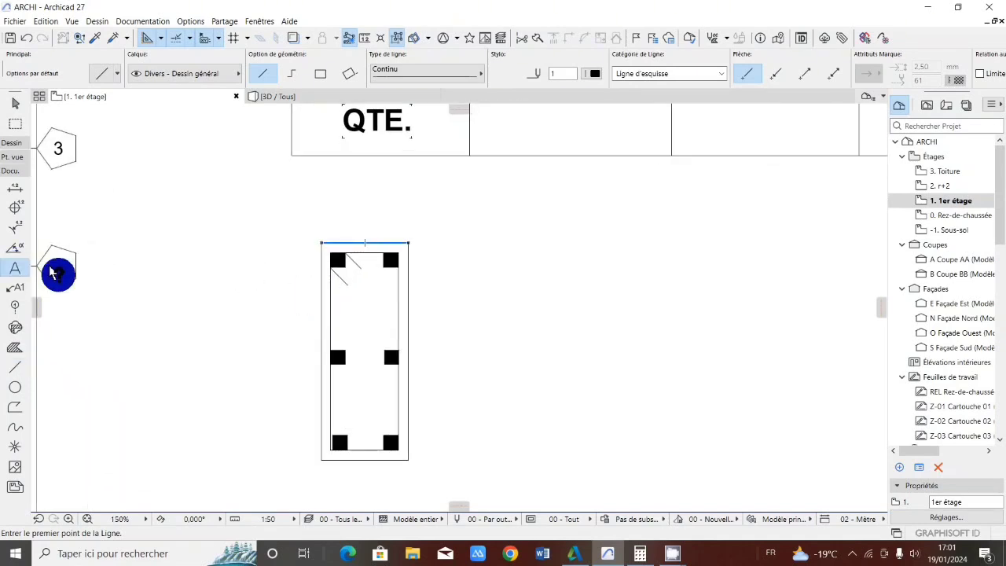
left_click(279, 318)
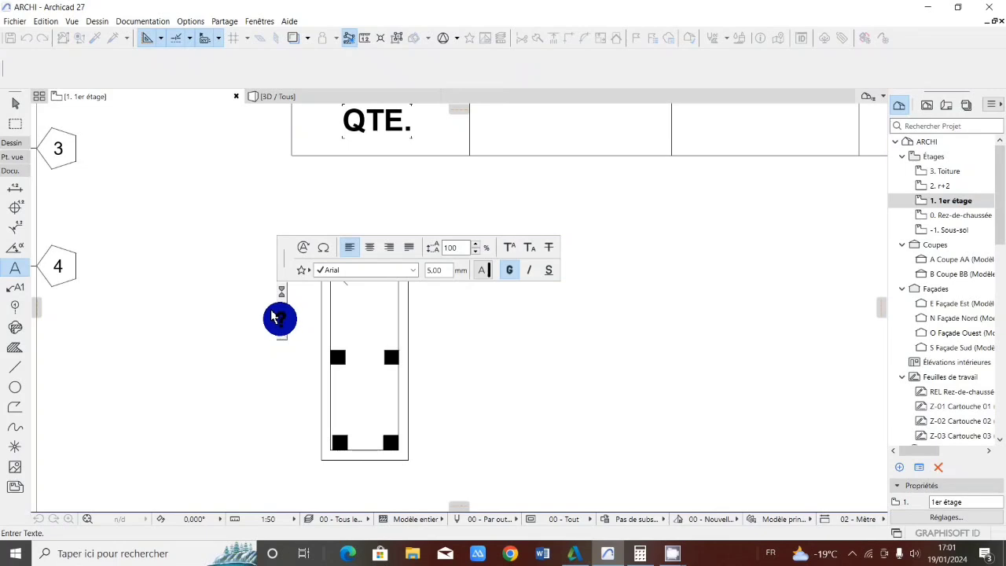
type("?")
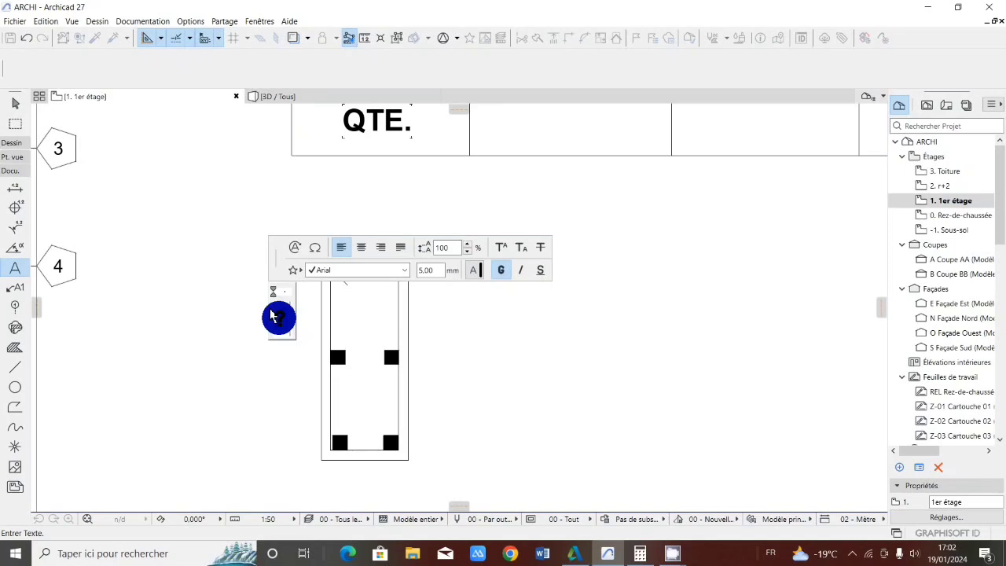
key("BackSpace")
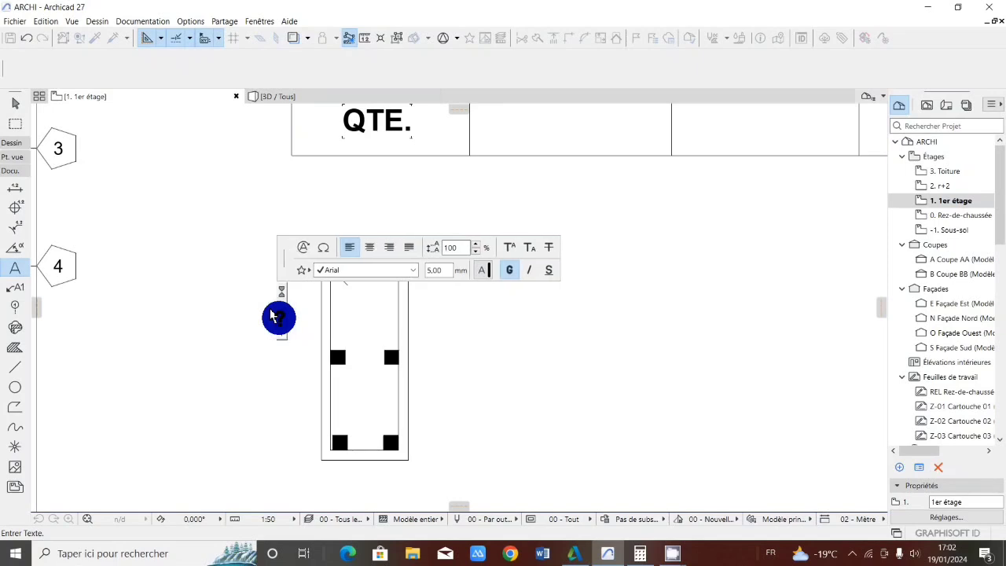
type("03")
left_click(212, 275)
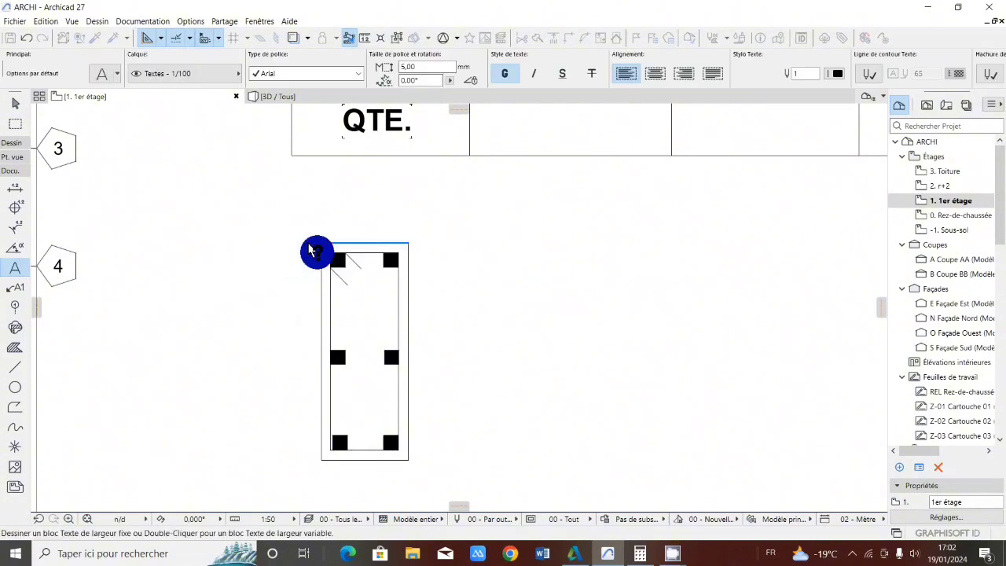
Add the text 0.15 above the column section's short top side
left_click(353, 208)
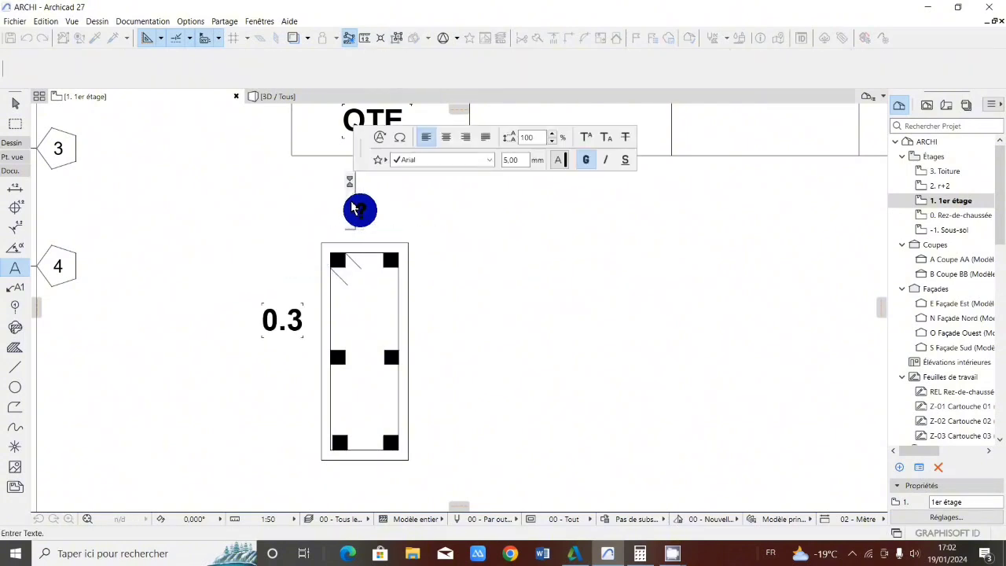
type("0.15")
left_click(244, 270)
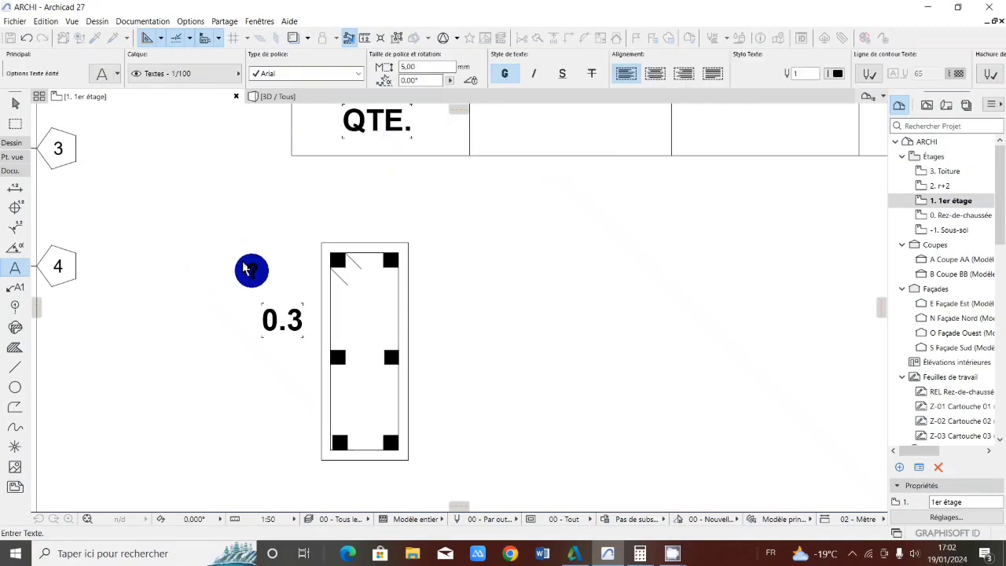
scroll(260, 283, "down", 2)
scroll(268, 251, "up", 1)
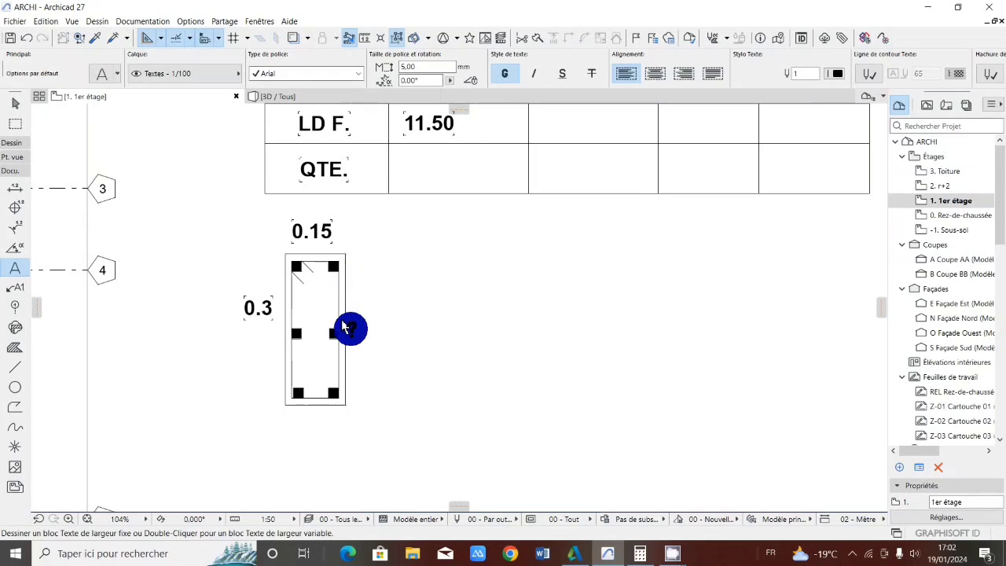
scroll(345, 329, "down", 2)
scroll(307, 295, "up", 4)
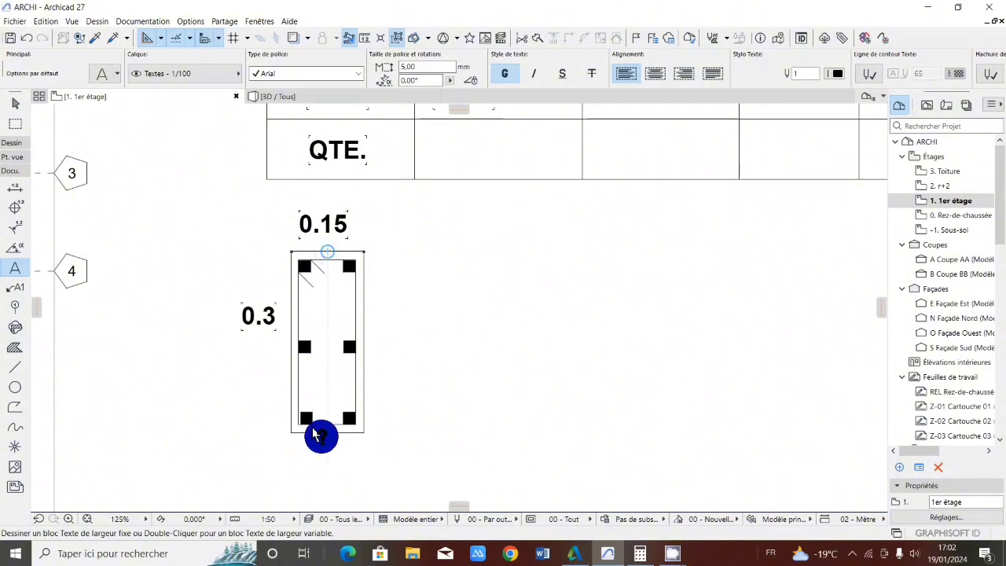
Switch to Calculator and compute 0.02 × 2 as the deduction for the column section's long side
scroll(301, 249, "down", 1)
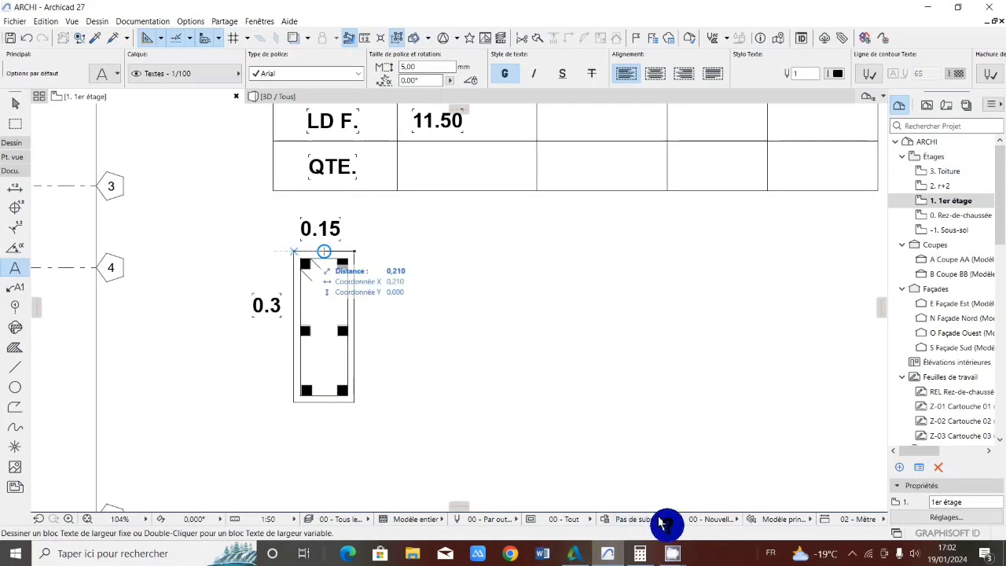
mouse_move(639, 545)
left_click(636, 511)
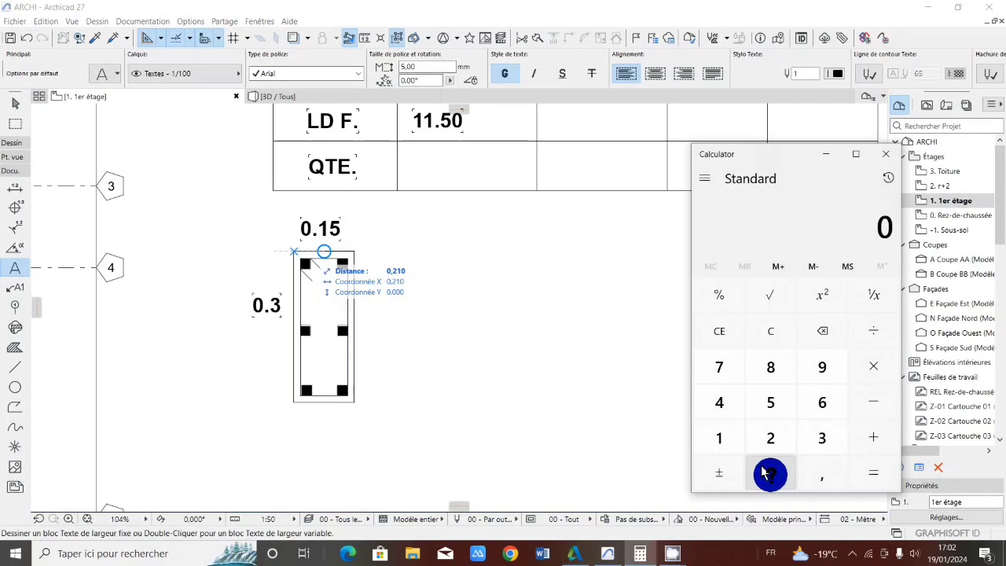
left_click(821, 473)
left_click(767, 473)
left_click(763, 440)
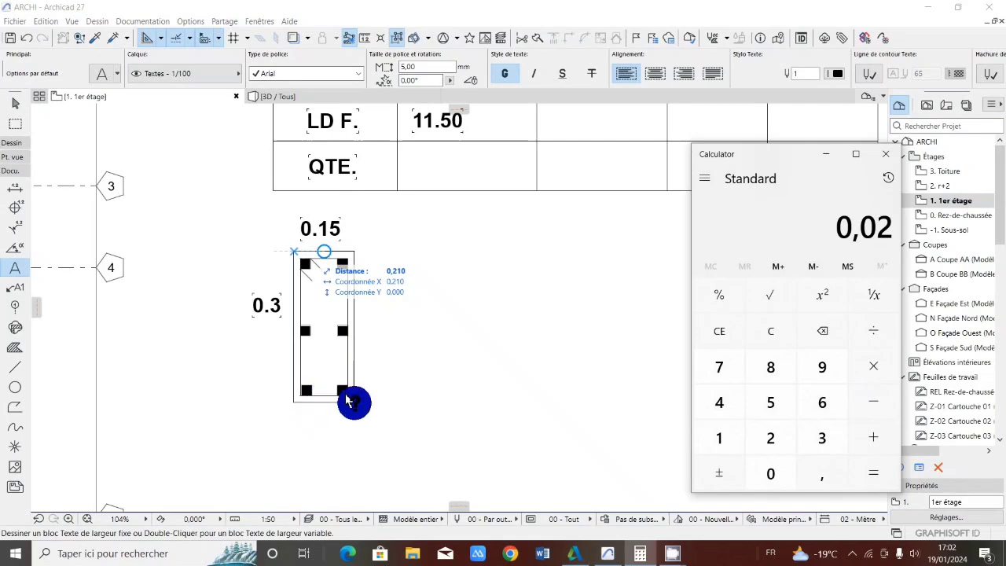
left_click(872, 366)
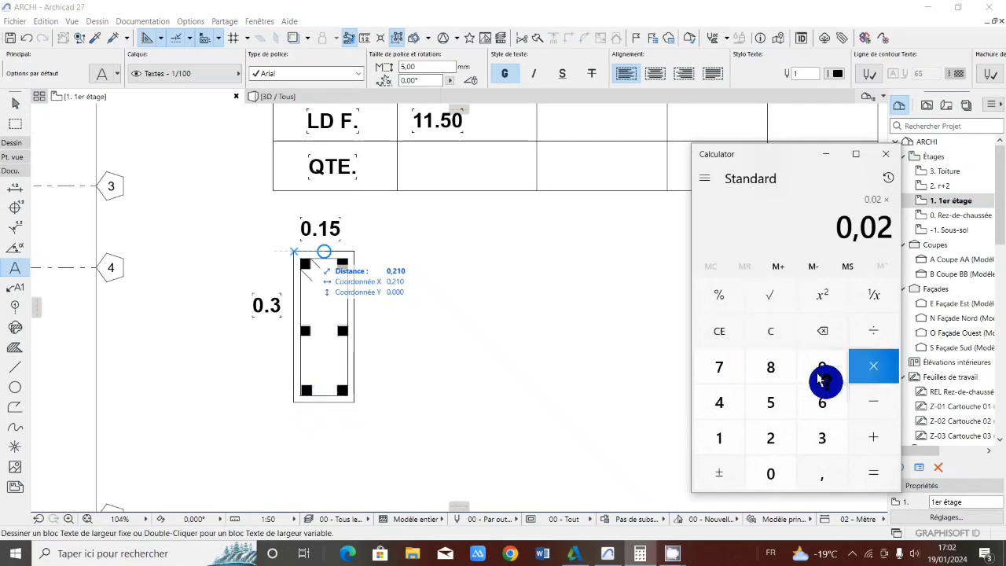
left_click(769, 437)
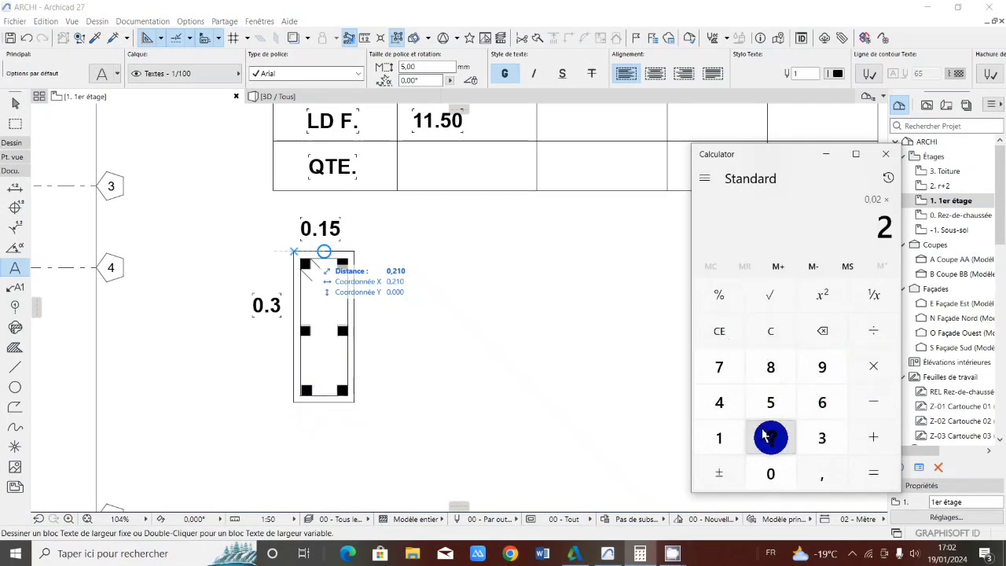
left_click(870, 470)
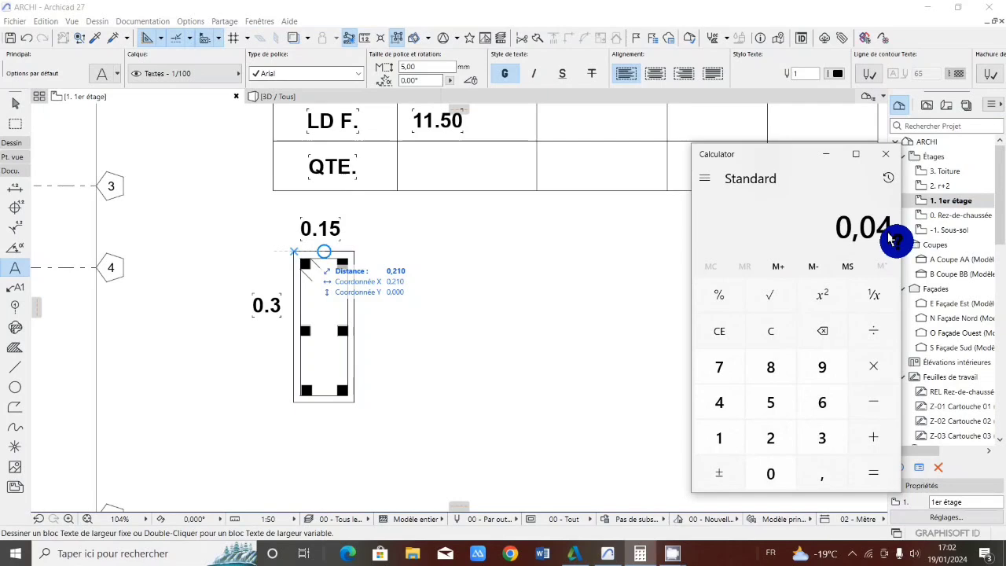
Subtract 0.3 from the doubled 0.02 and multiply the difference by 2
left_click(865, 400)
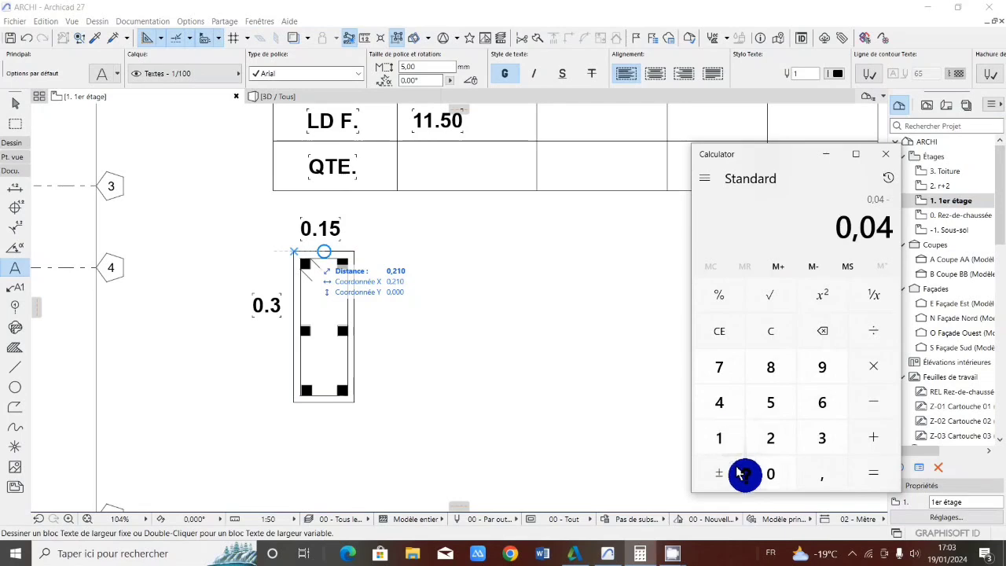
left_click(769, 474)
left_click(817, 475)
left_click(822, 435)
left_click(869, 469)
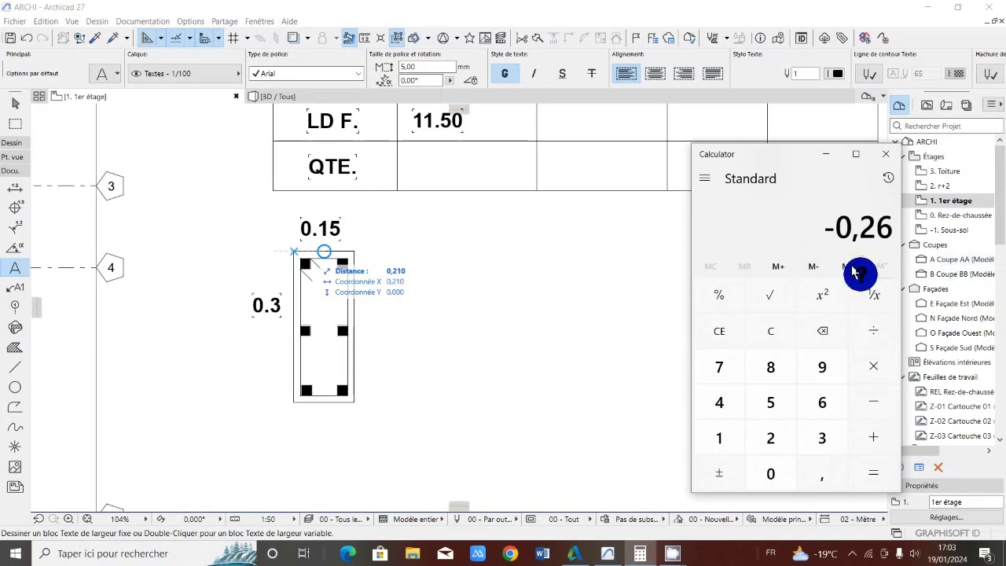
left_click(872, 365)
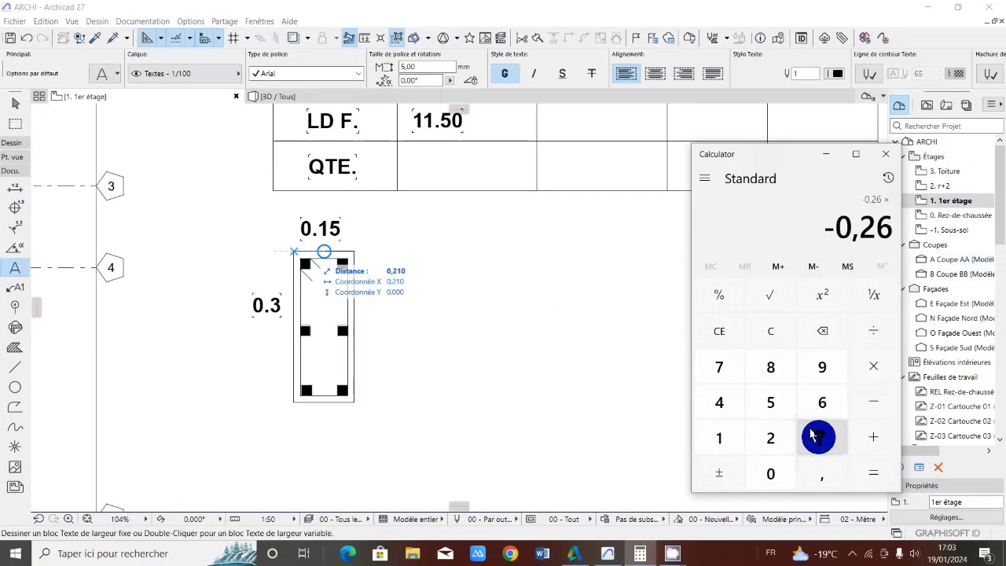
left_click(770, 437)
left_click(873, 471)
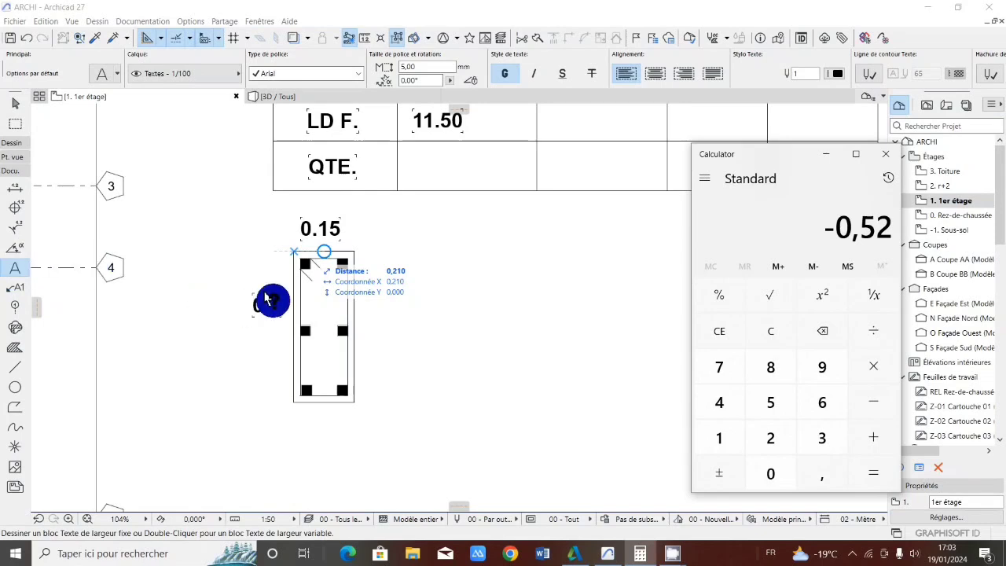
Switch to Archicad and add the text 0.52 inside the column section, in its upper half
left_click(331, 300)
left_click(330, 300)
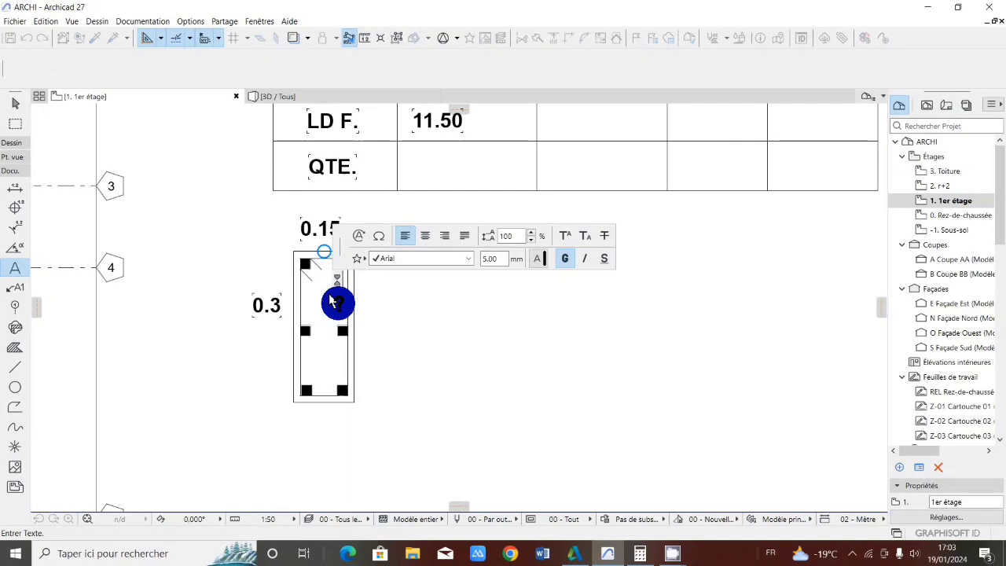
type("0.52")
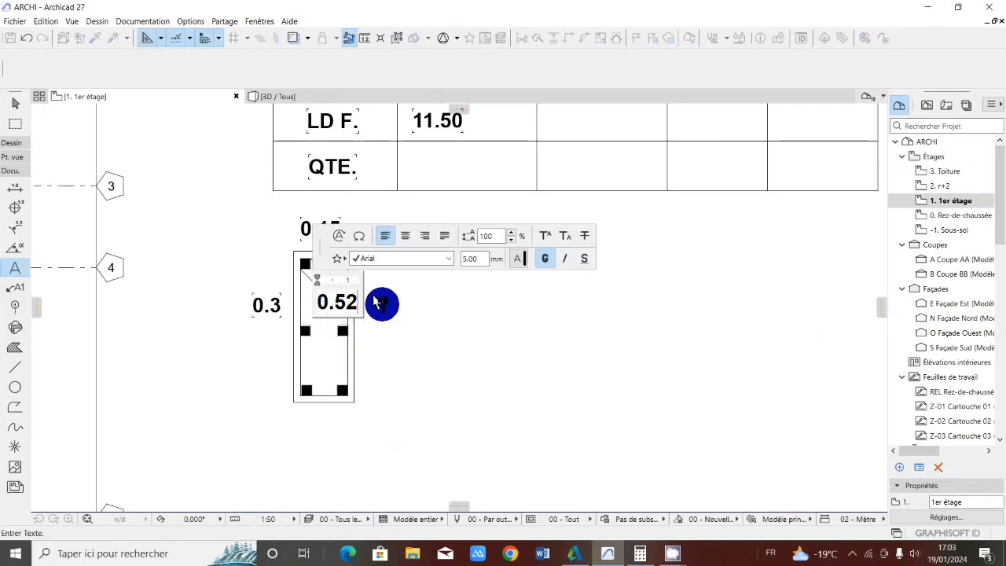
left_click(399, 294)
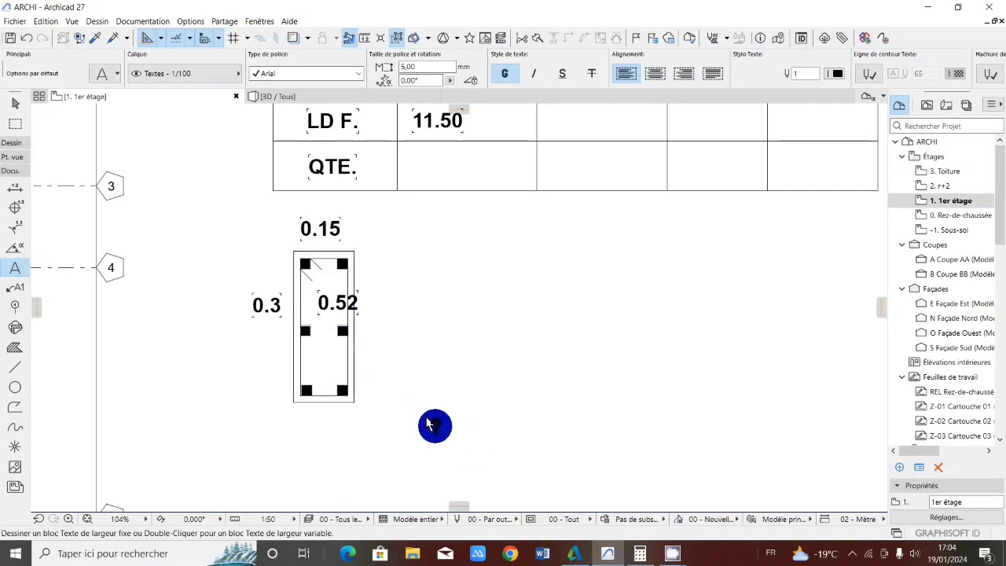
Switch to Calculator and clear the previous result
left_click(635, 552)
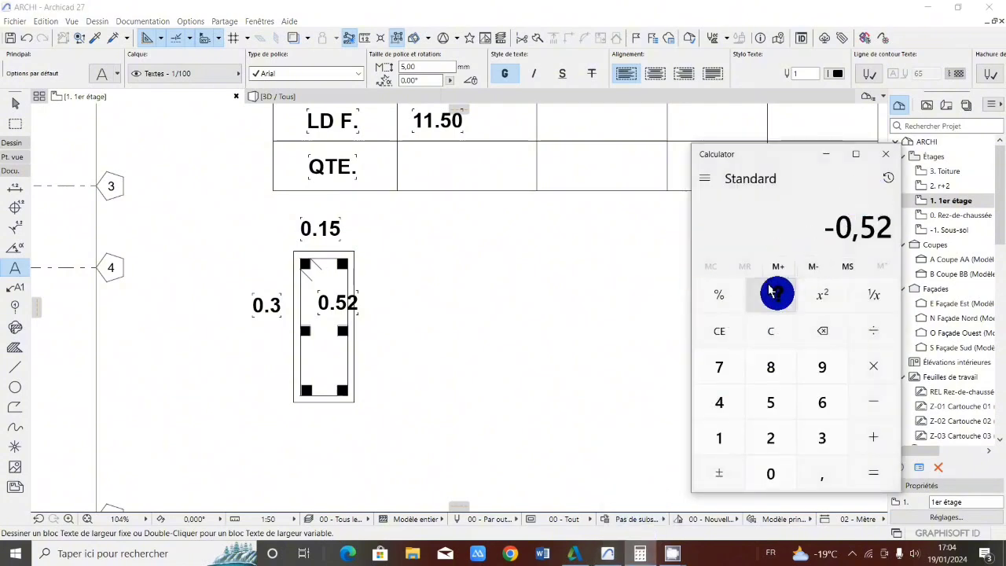
left_click(771, 328)
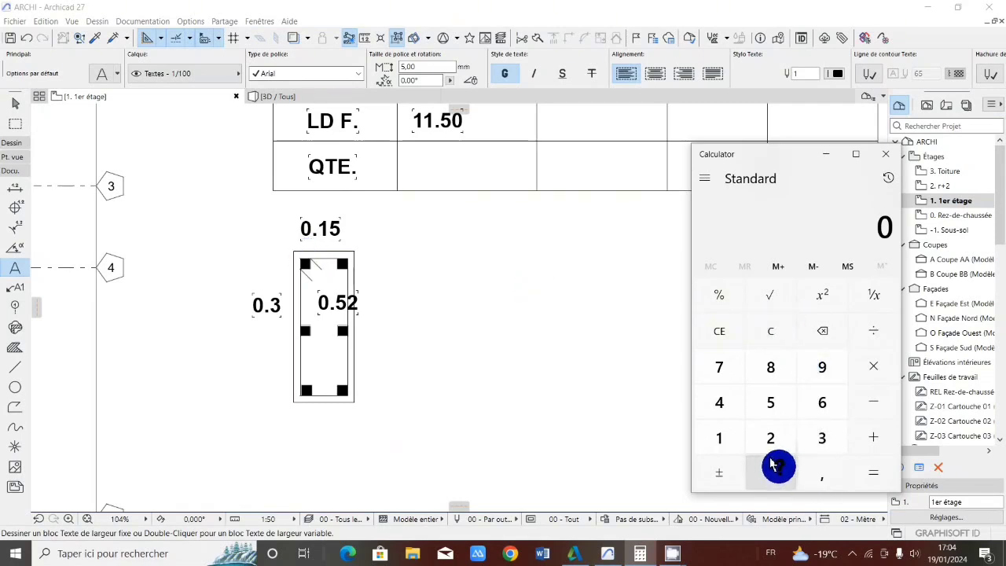
left_click(822, 474)
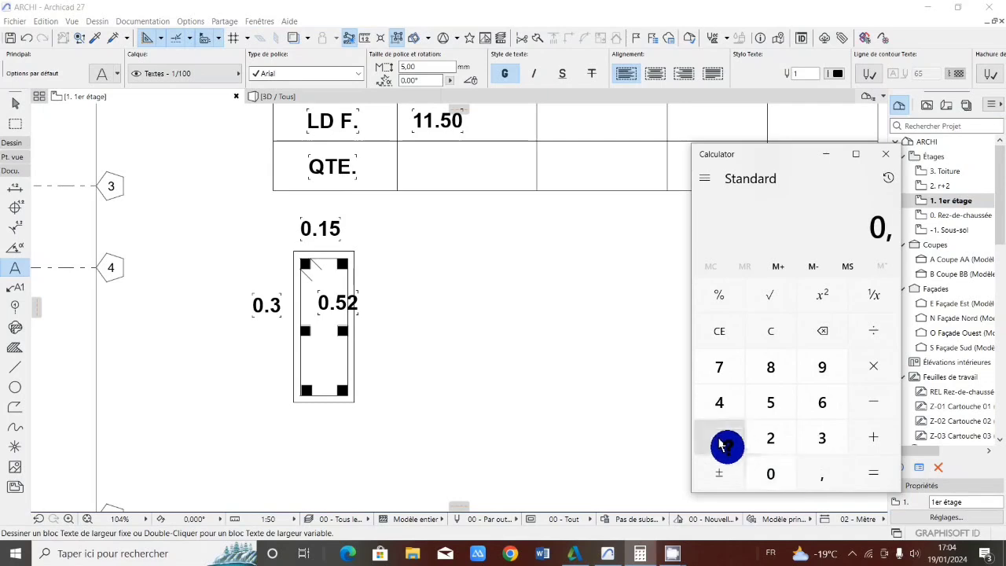
left_click(715, 435)
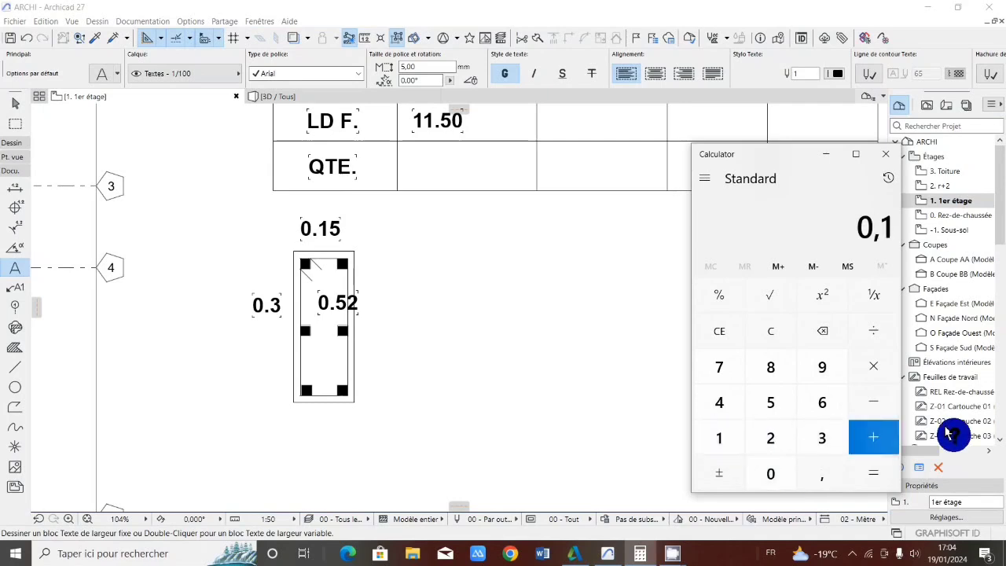
left_click(770, 403)
left_click(873, 402)
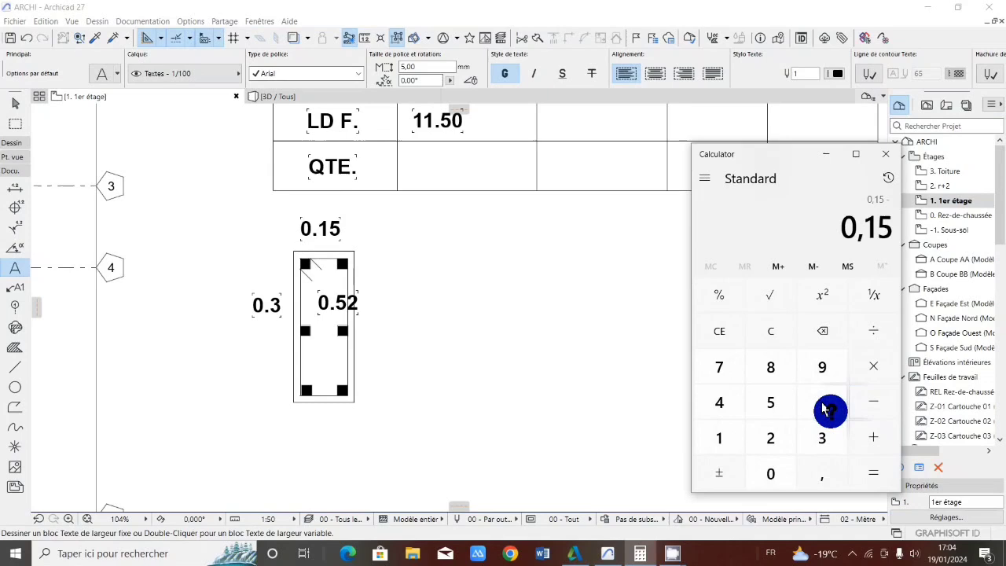
left_click(767, 471)
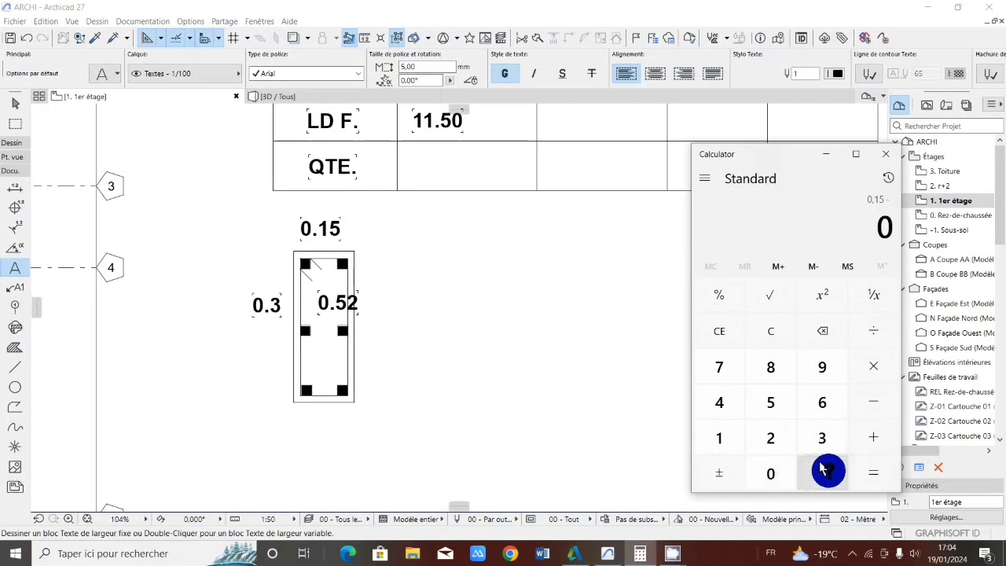
left_click(821, 472)
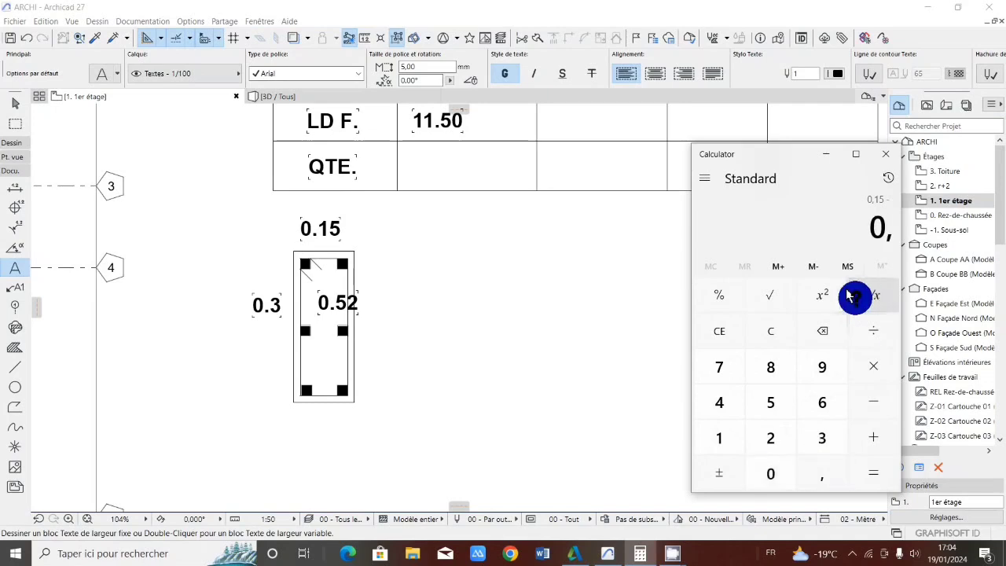
left_click(772, 331)
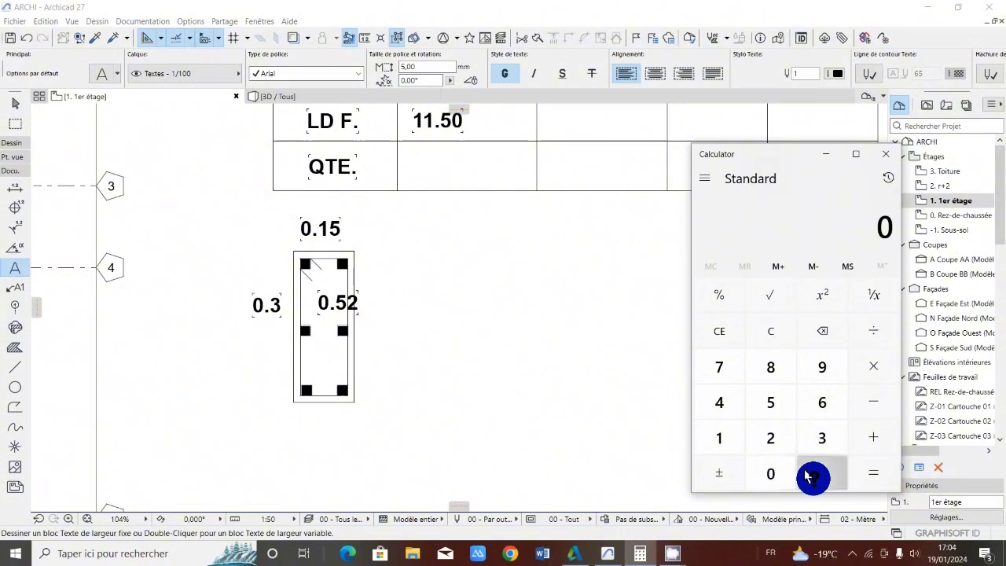
Compute 0.02 × 2 as the deduction for the column section's short side
left_click(811, 475)
left_click(768, 473)
left_click(776, 437)
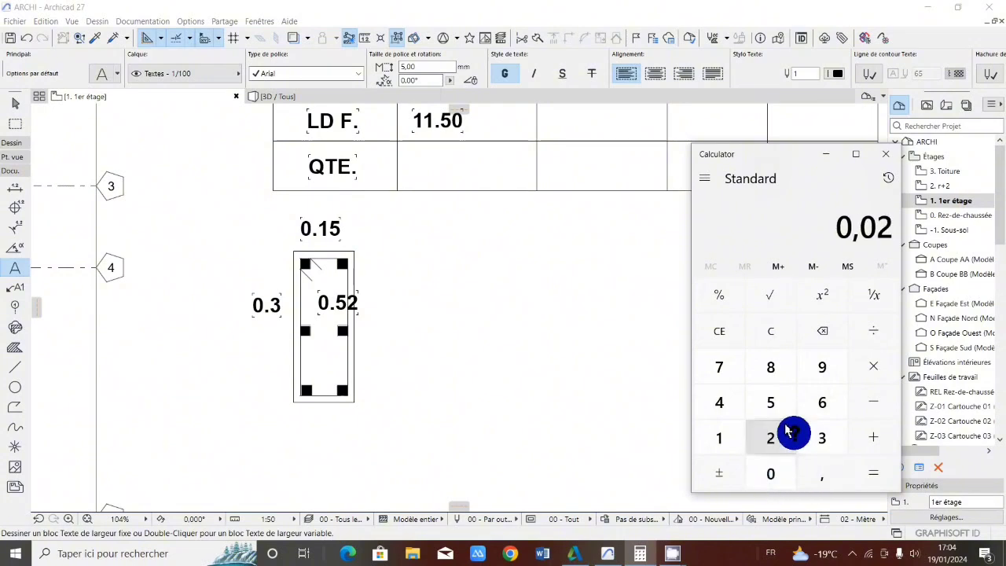
left_click(855, 374)
left_click(773, 433)
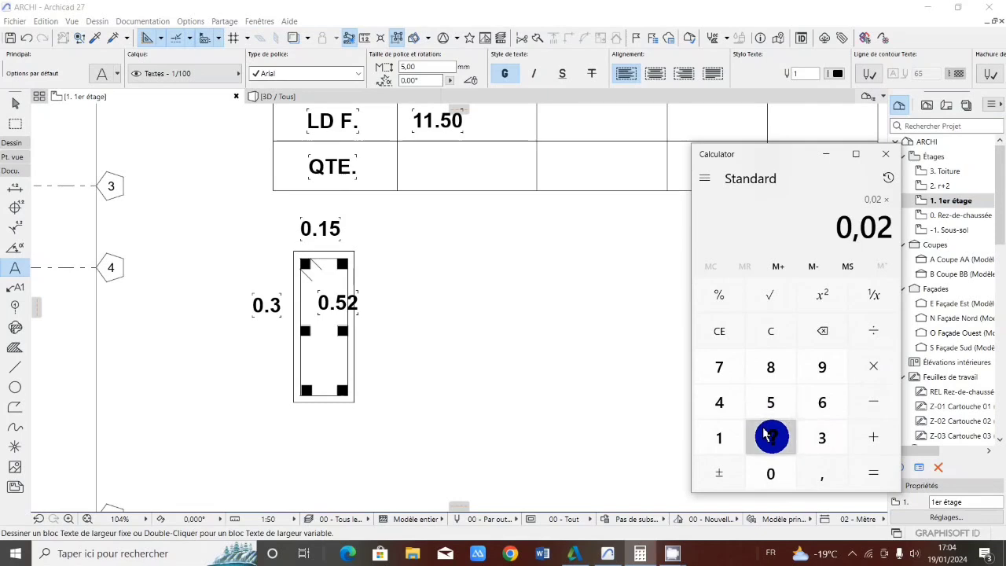
left_click(865, 466)
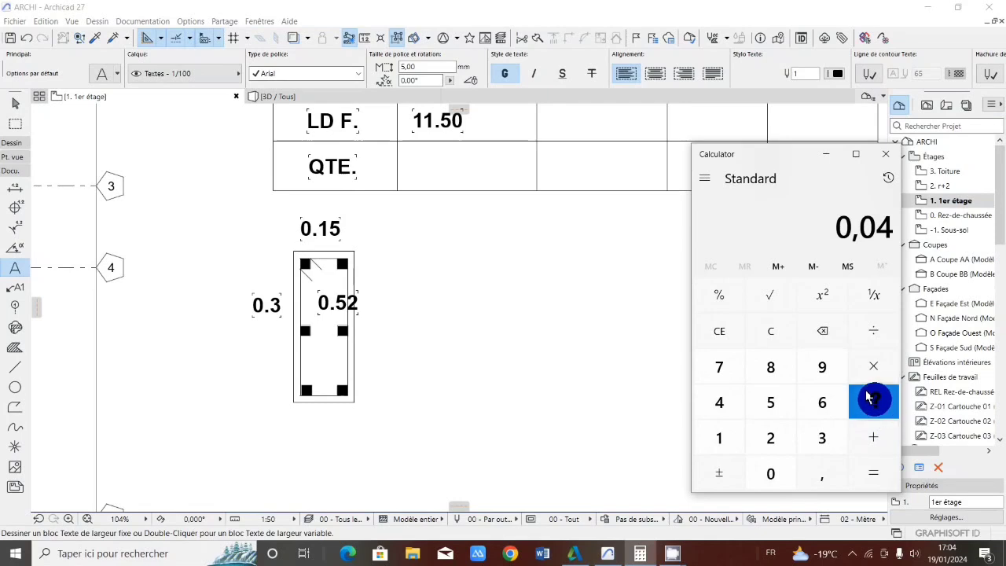
Subtract 0.15 from the doubled 0.02, multiply the difference by 2 and highlight the result
left_click(868, 397)
left_click(770, 471)
left_click(822, 475)
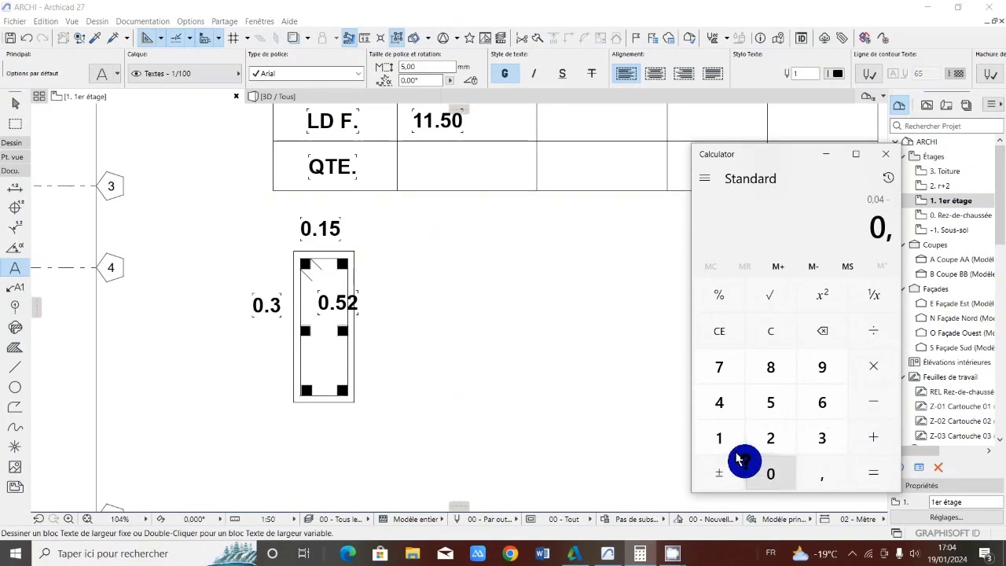
left_click(718, 438)
left_click(770, 403)
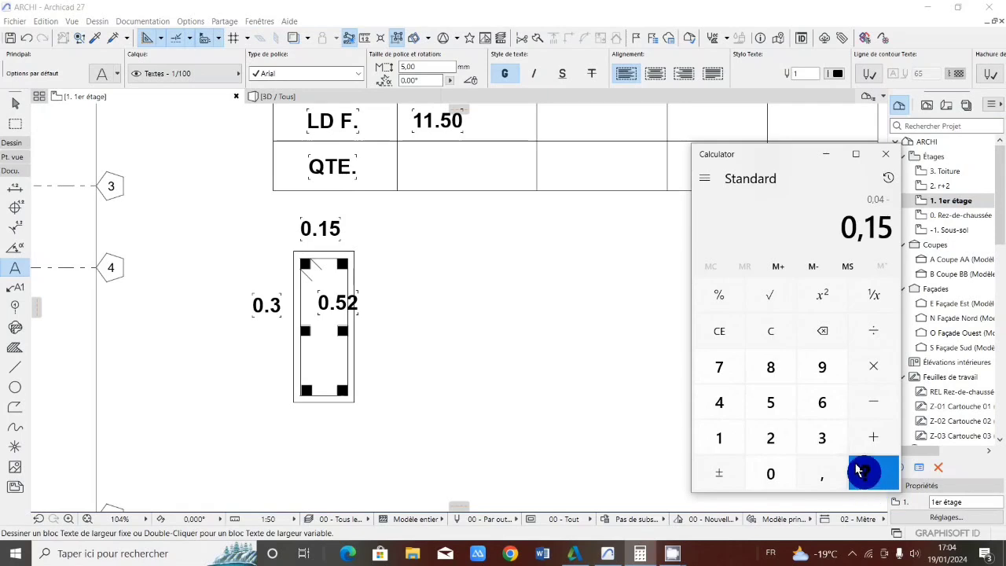
left_click(861, 471)
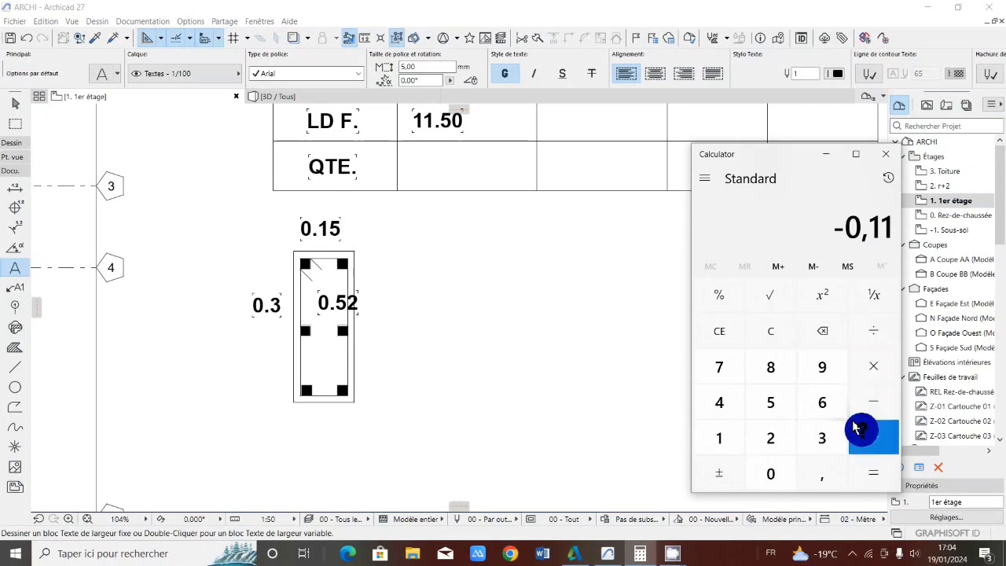
left_click(864, 359)
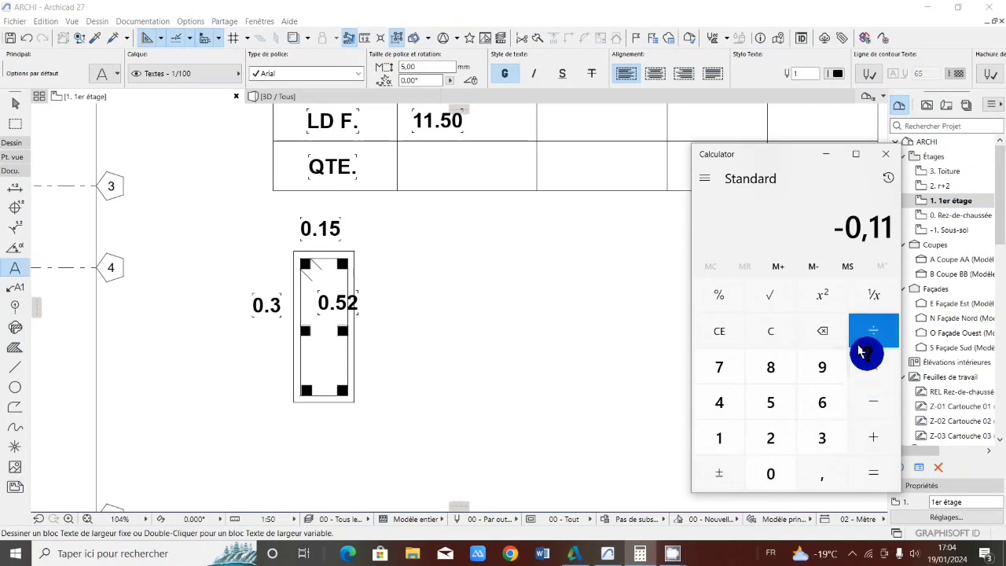
left_click(770, 438)
left_click(873, 472)
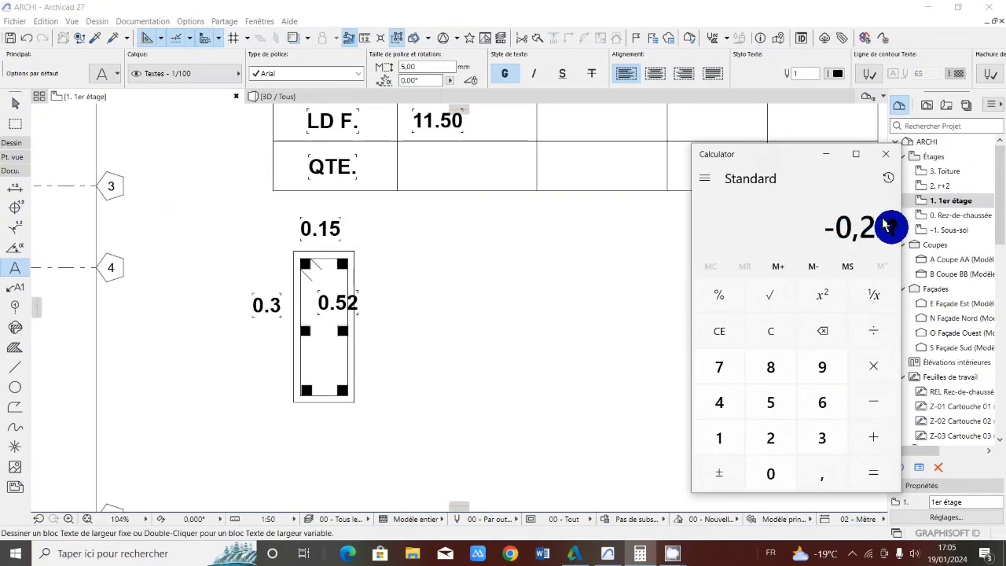
left_click_drag(886, 226, 821, 234)
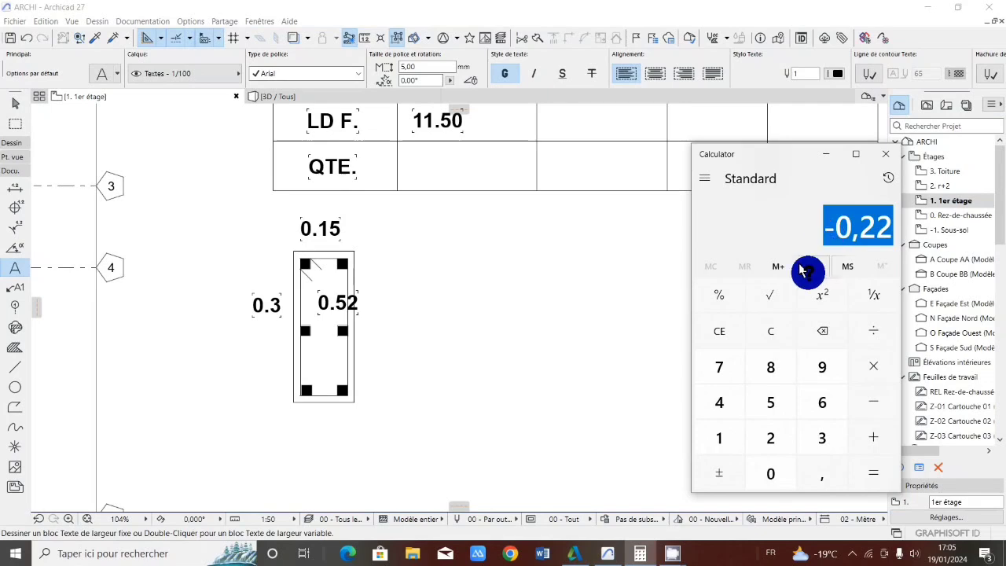
Clear the previous result and add 0.22 to 0.52 to sum the stirrup's long and short sides
left_click(770, 331)
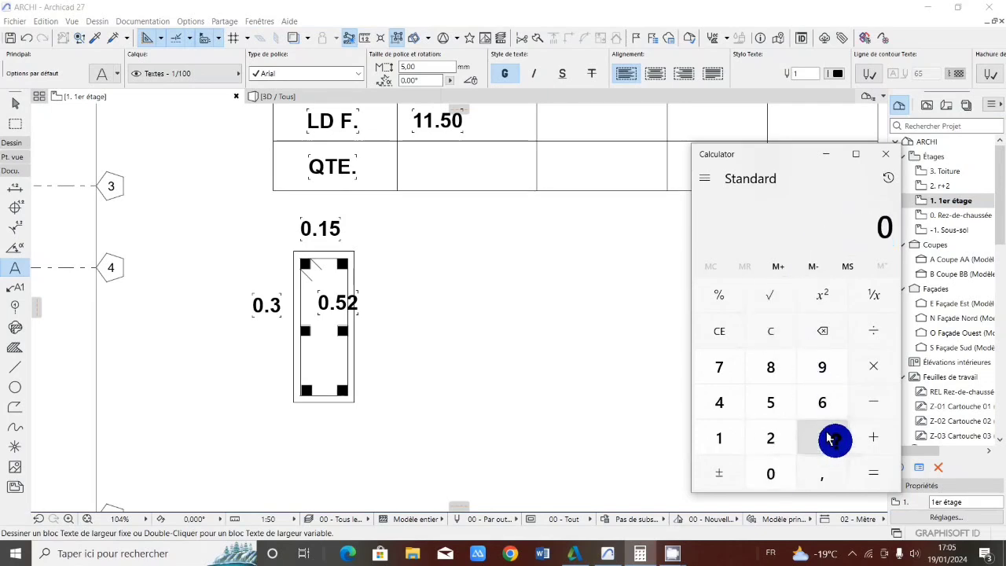
left_click(821, 473)
left_click(770, 402)
left_click(770, 437)
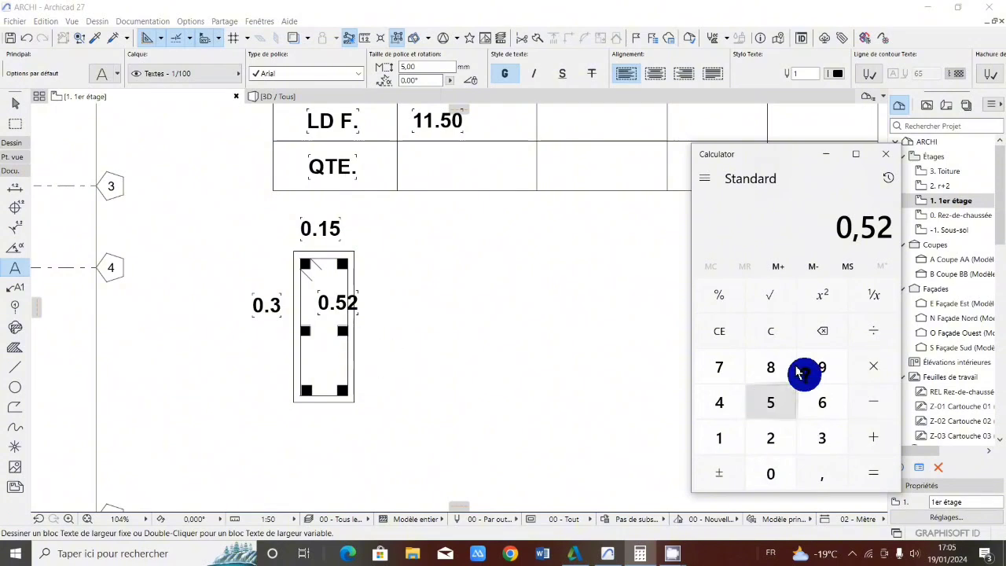
left_click(869, 401)
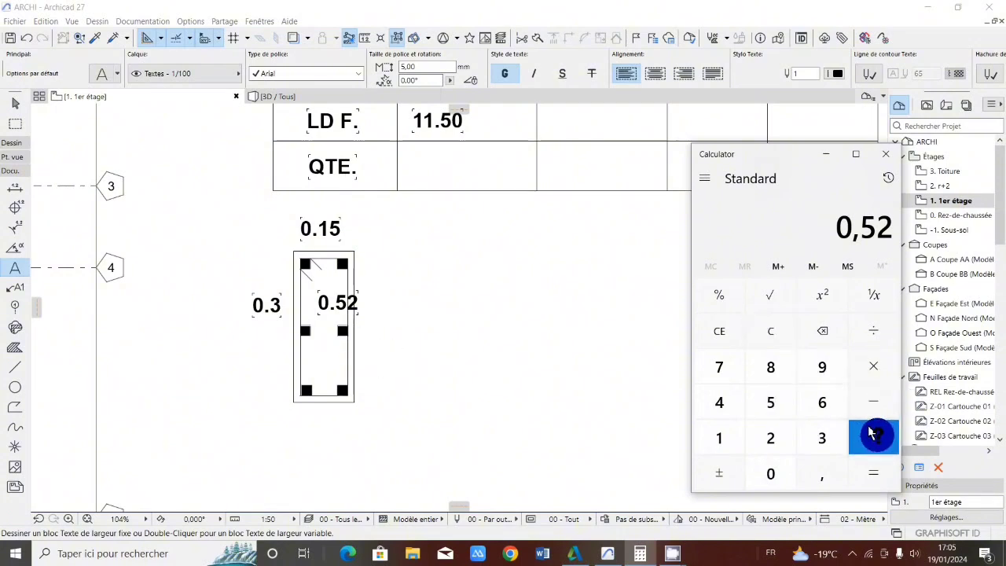
left_click(761, 471)
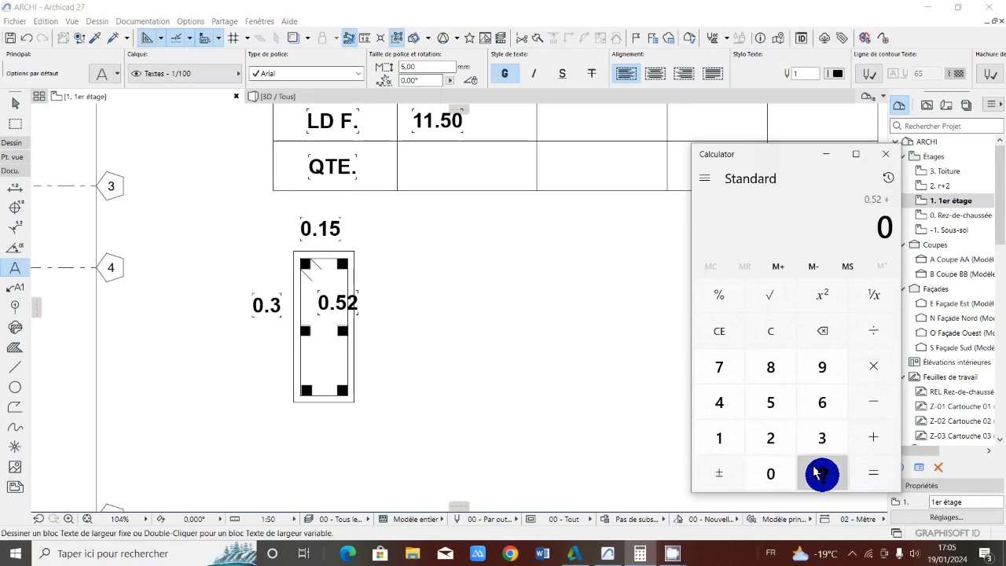
left_click(822, 471)
left_click(772, 439)
left_click(770, 440)
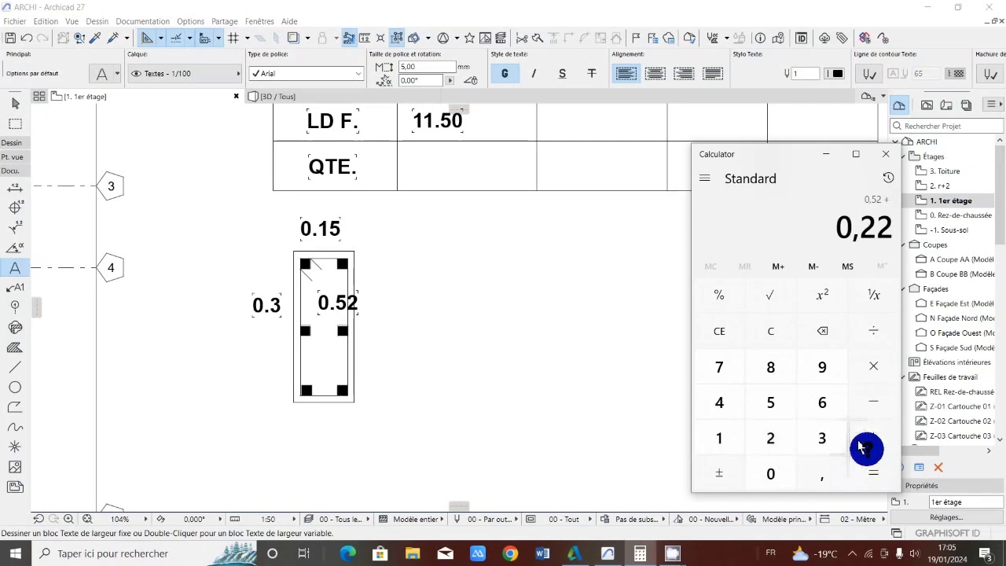
left_click(870, 440)
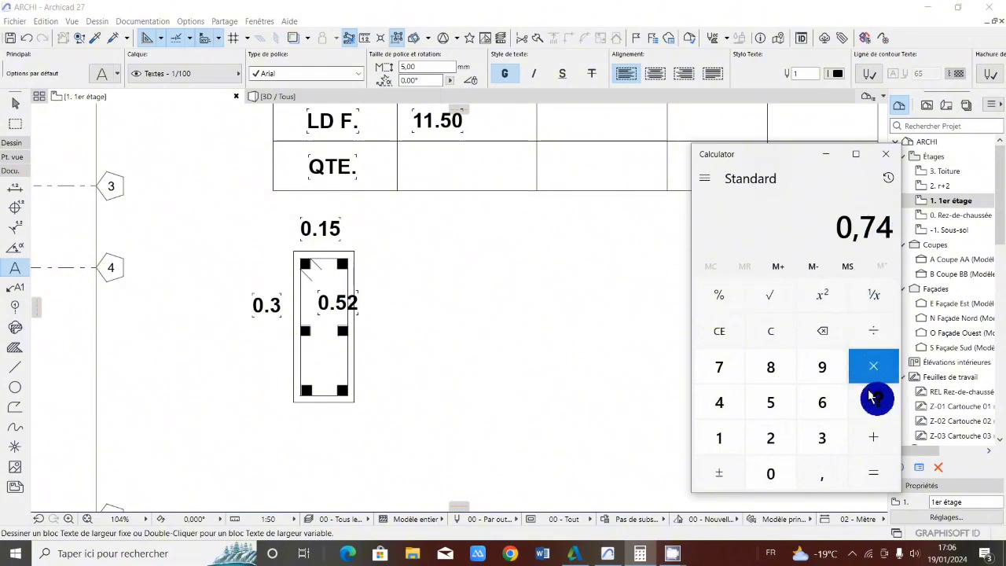
Add 0.1 to the stirrup sides' sum
left_click(874, 435)
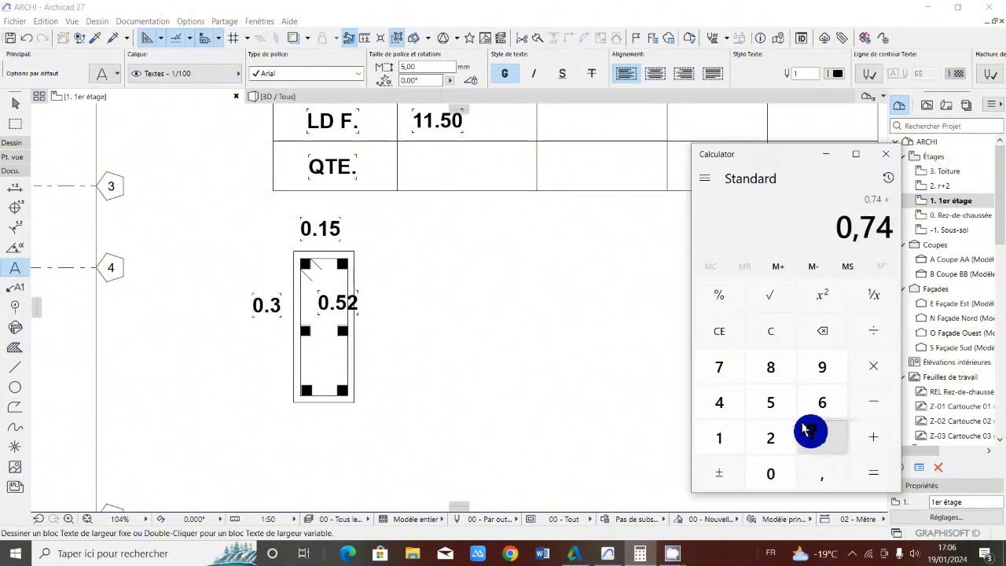
left_click(770, 472)
left_click(822, 472)
left_click(709, 433)
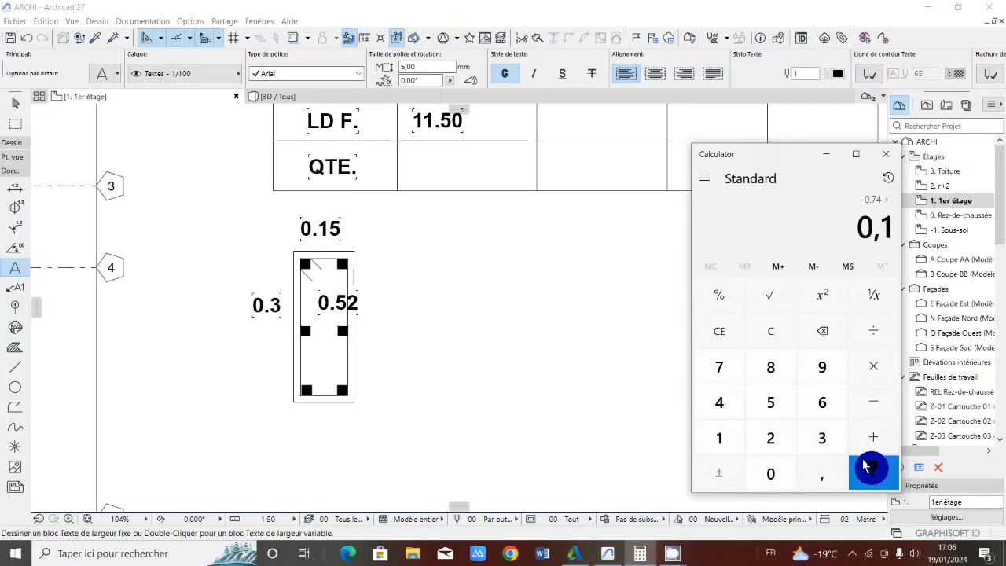
left_click(870, 468)
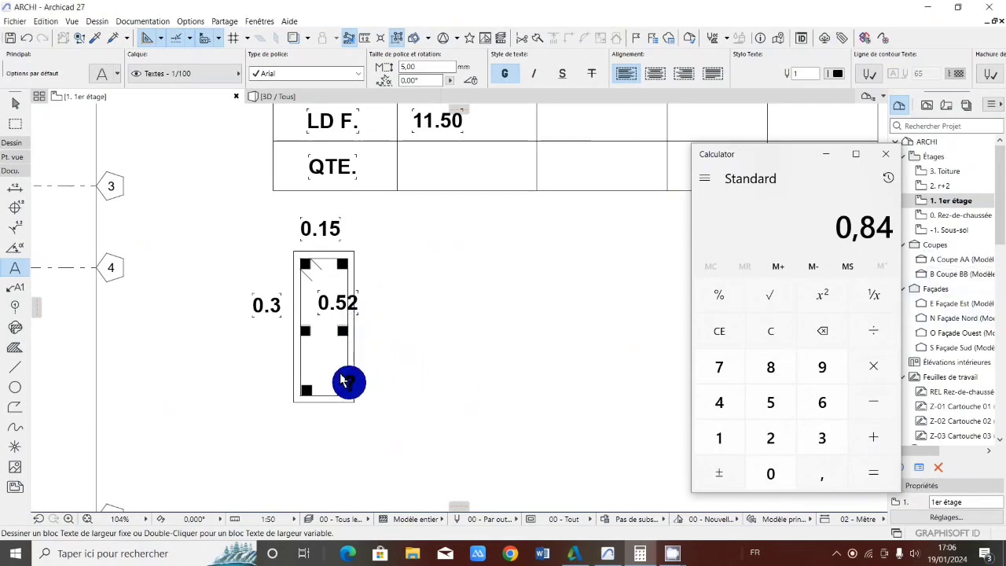
Switch to Archicad and place the text 0.85 in the first value cell of the LD C. row
scroll(340, 379, "down", 5)
scroll(330, 350, "up", 4)
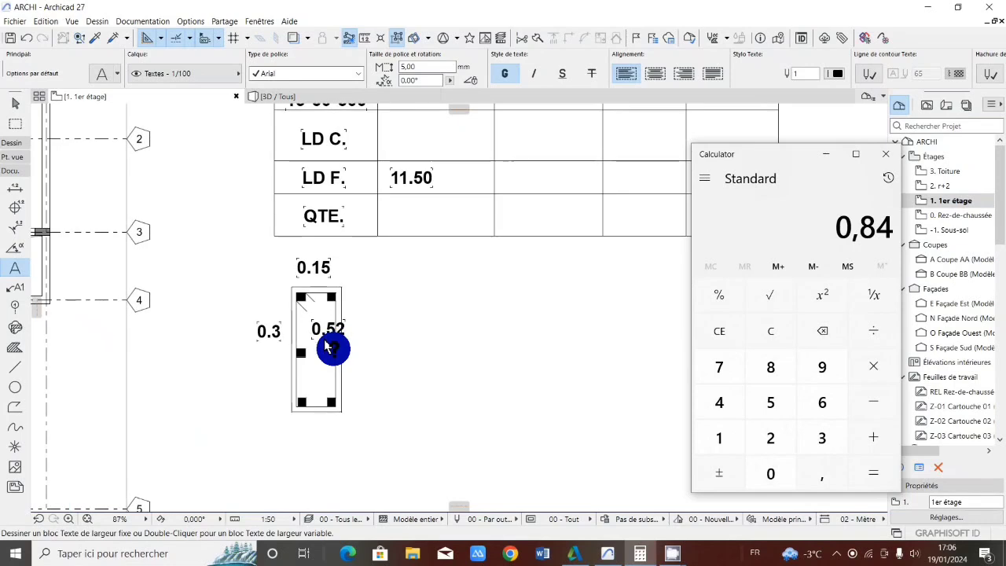
scroll(329, 345, "down", 2)
scroll(348, 225, "up", 1)
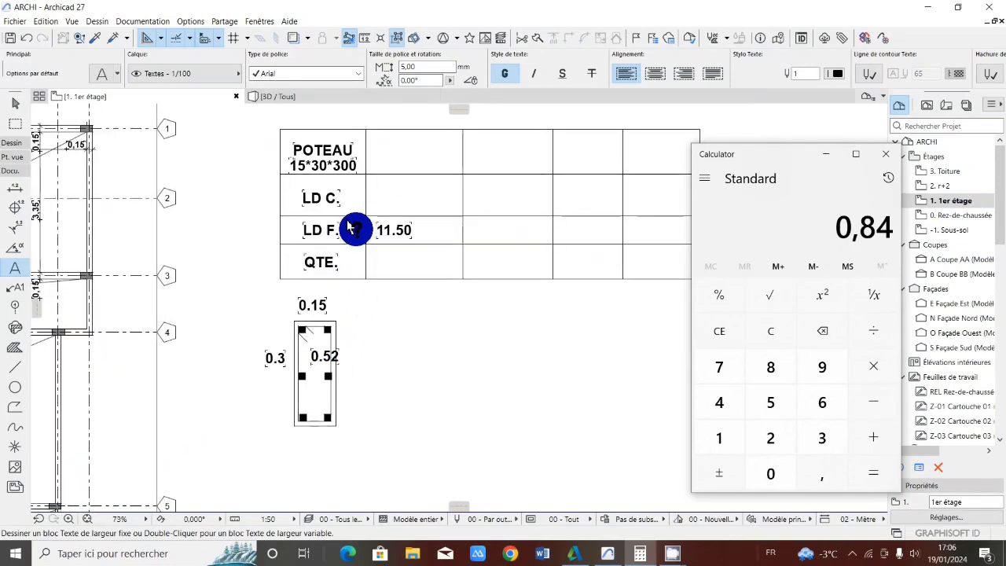
scroll(379, 206, "down", 2)
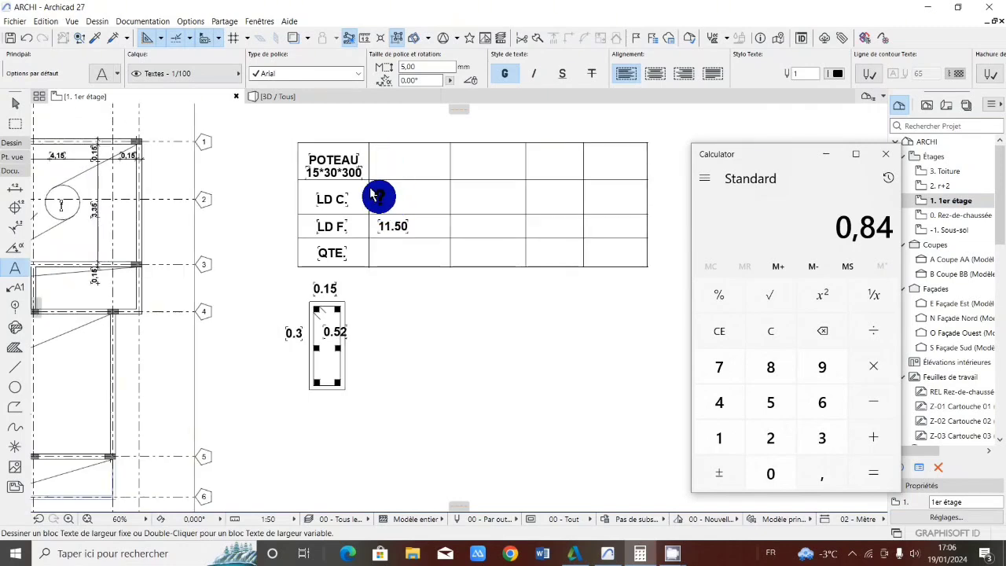
left_click(378, 197)
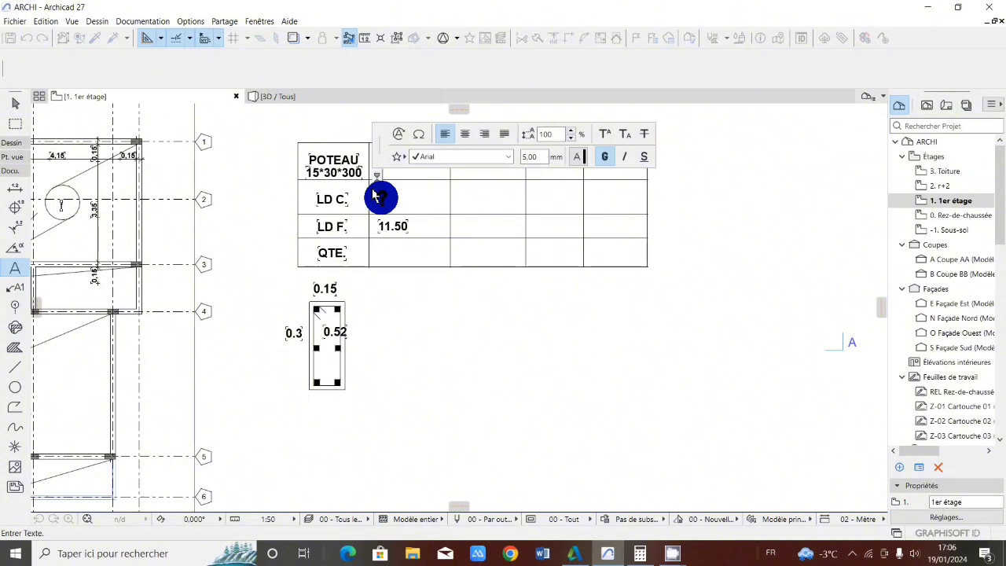
left_click(391, 198)
left_click(379, 198)
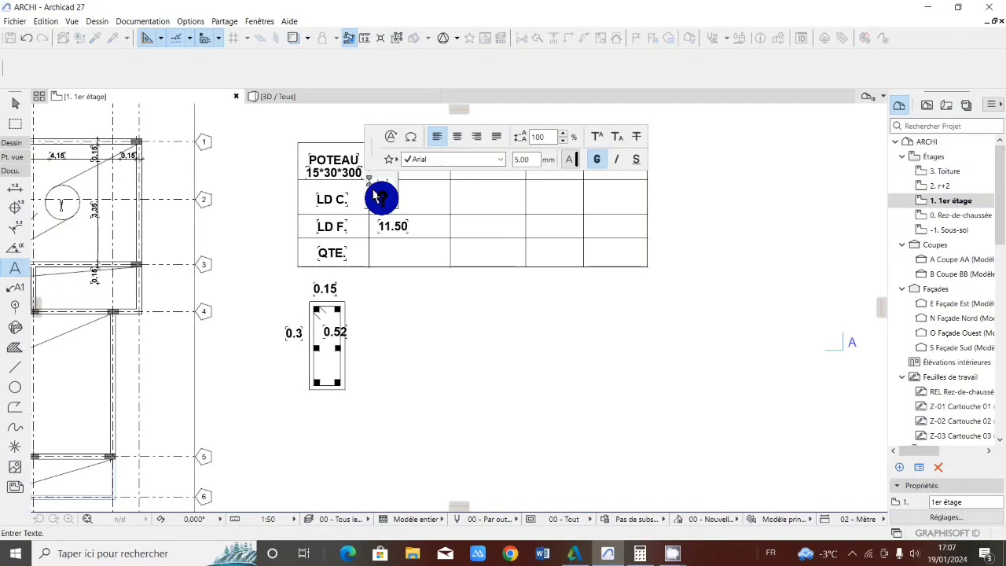
type("0.85")
left_click(411, 319)
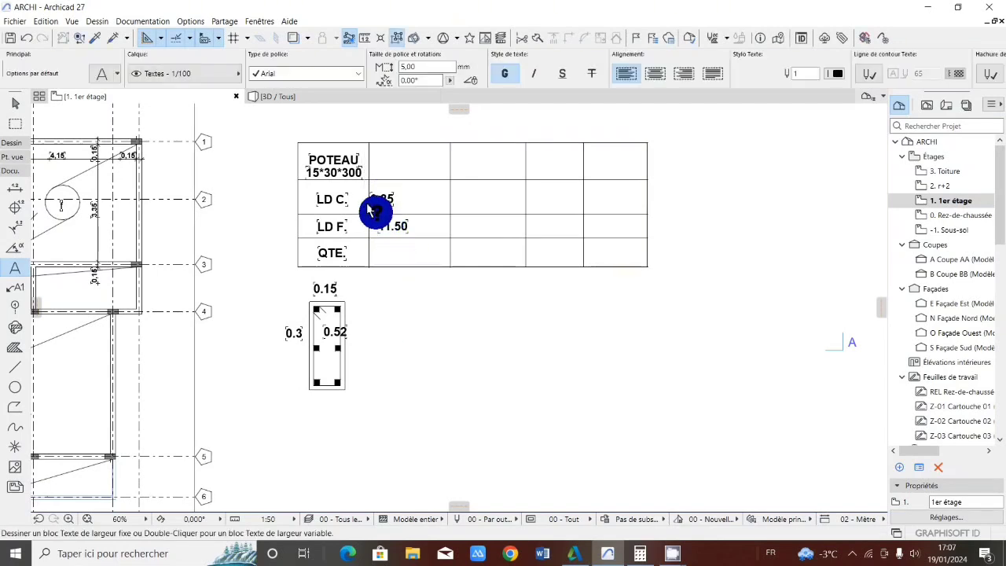
Move the 0.85 text away from the cell's left edge, above the 11.50 in the LD F. row
scroll(379, 183, "up", 1)
scroll(379, 183, "up", 1)
left_click(369, 197)
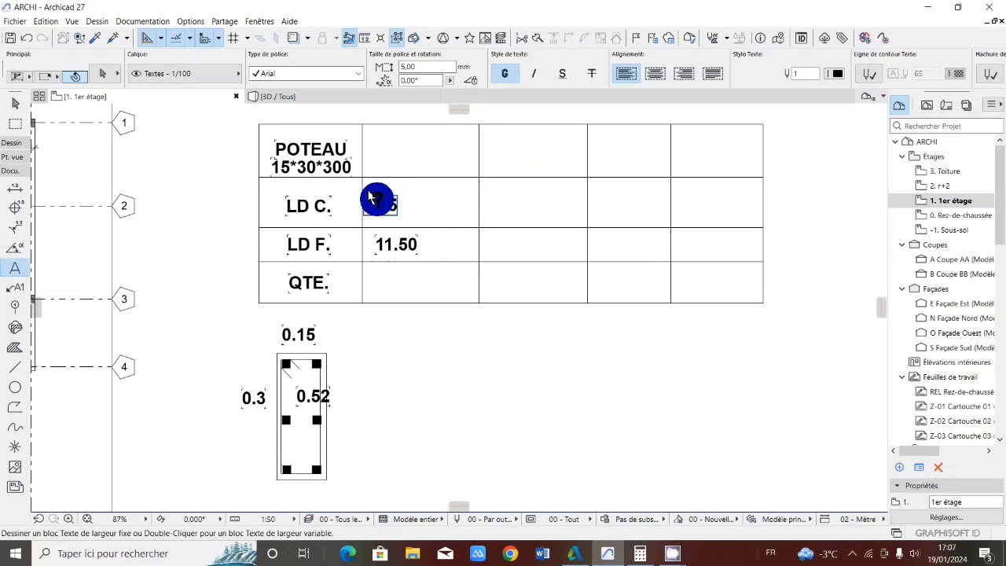
left_click(373, 206)
left_click_drag(373, 206, 400, 206)
left_click(403, 334)
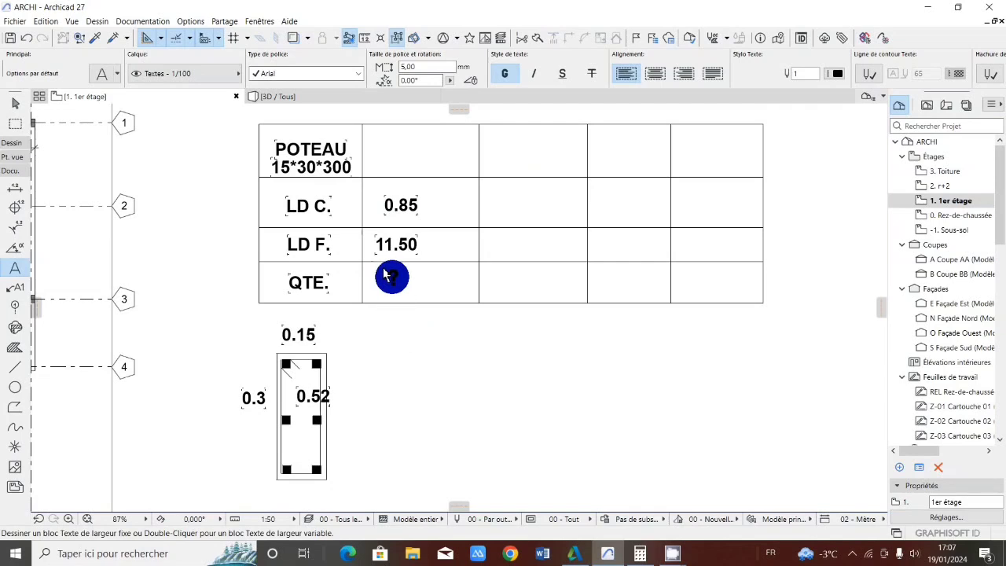
Copy the 0.85 text into the second value cell of the LD C. row
scroll(394, 276, "down", 1)
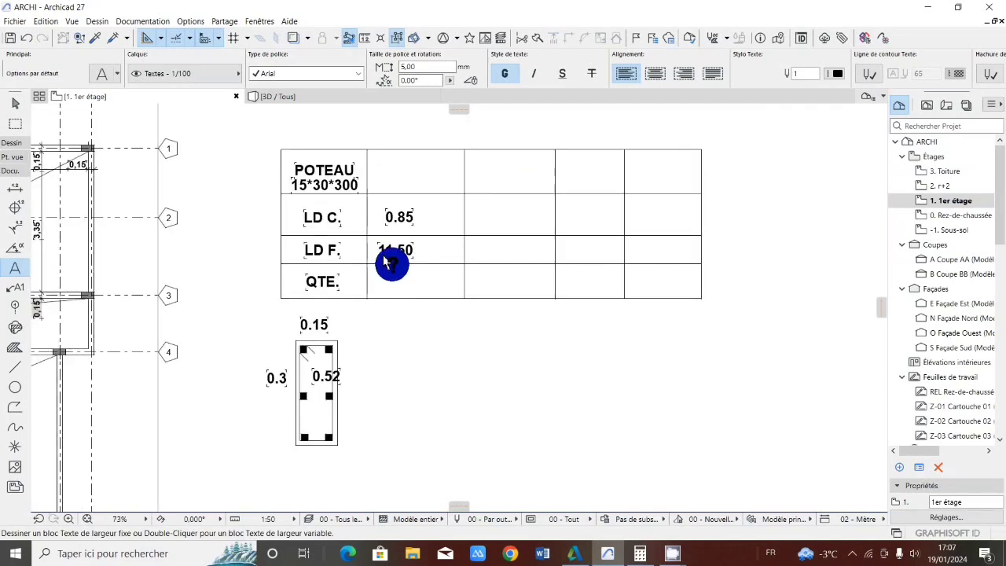
left_click(397, 215)
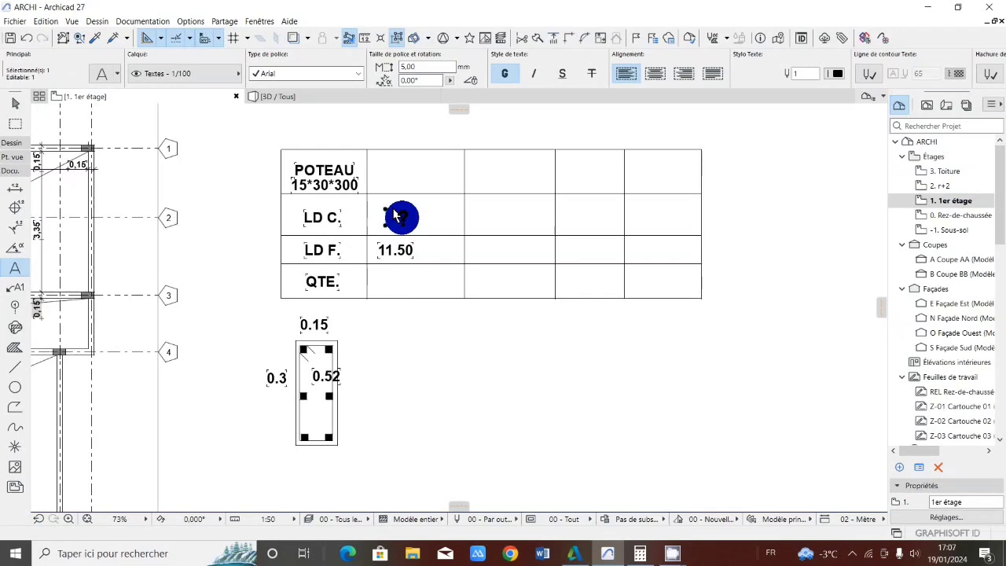
left_click_drag(397, 213, 503, 218)
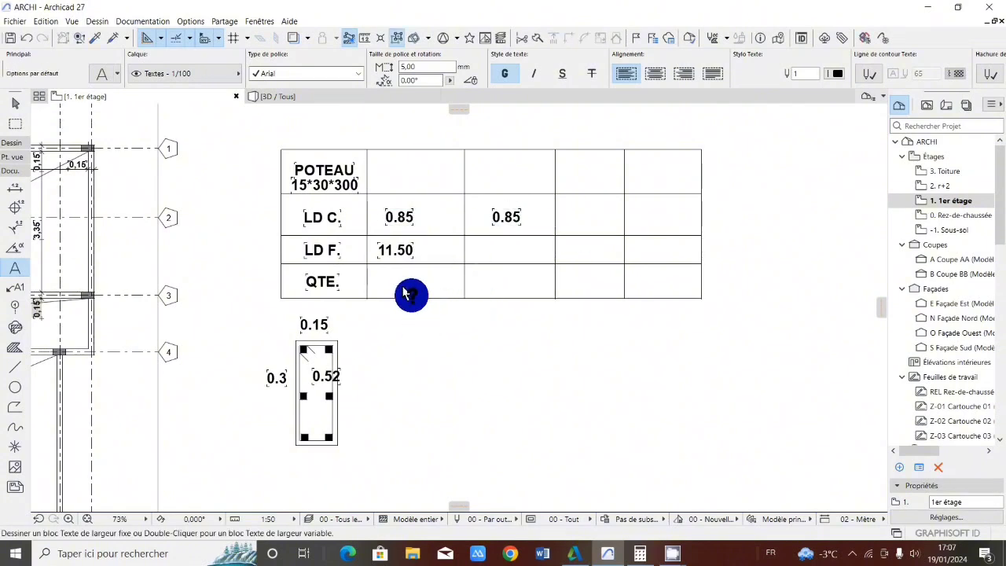
key("Escape")
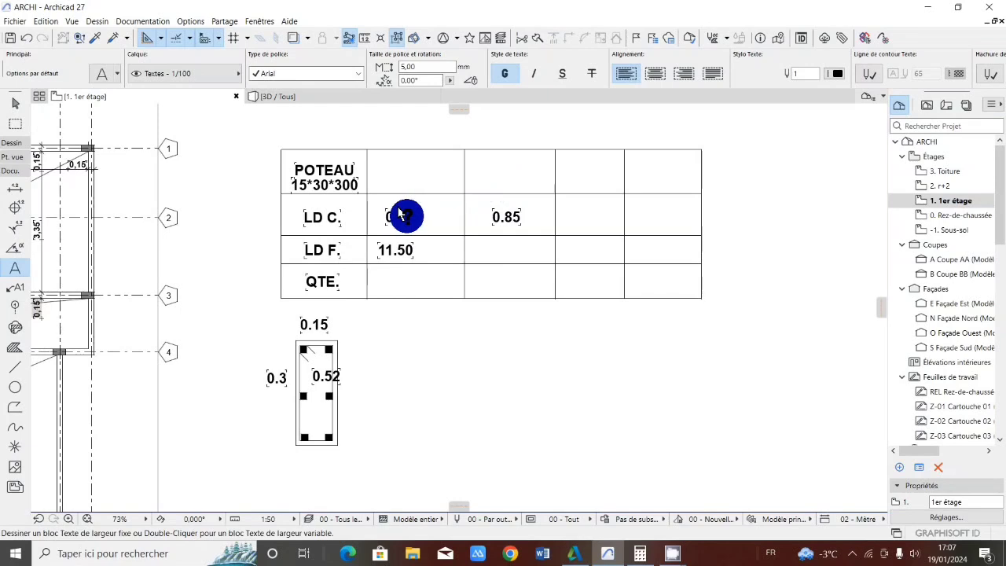
Change the text in the first value cell of the LD C. row to 11.50
double_click(397, 215)
type("1.5")
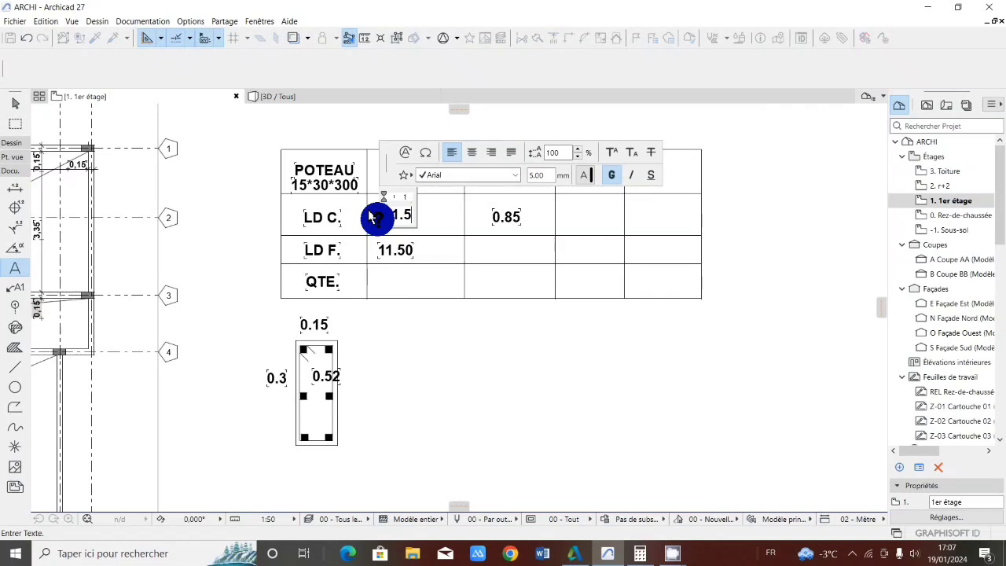
type("0")
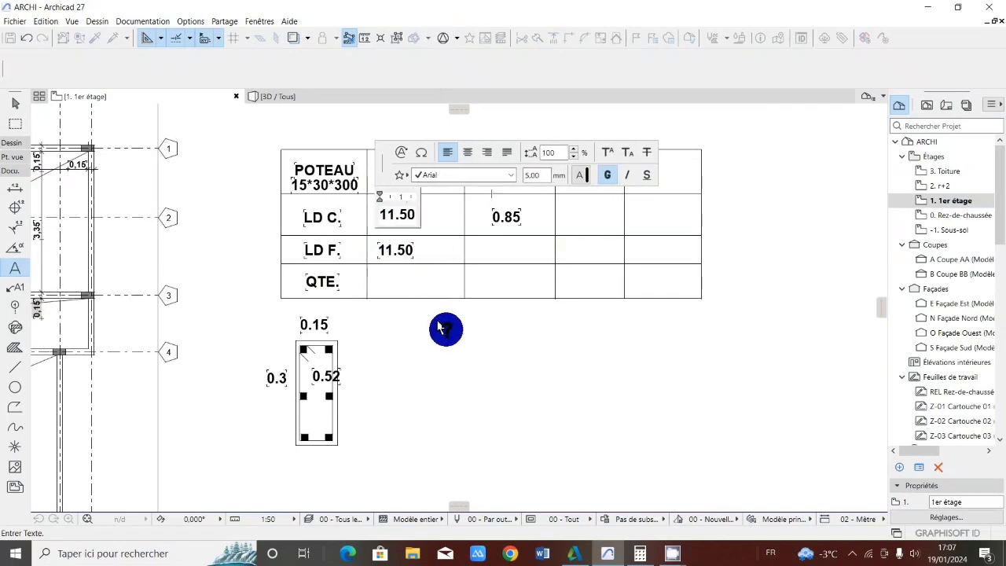
left_click(406, 262)
left_click(460, 402)
left_click(395, 162)
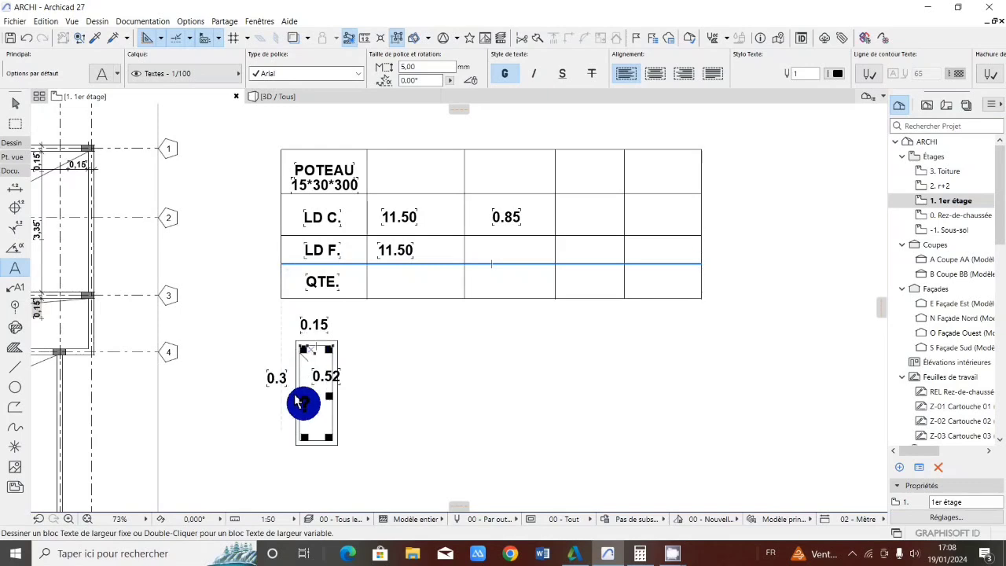
left_click(305, 348)
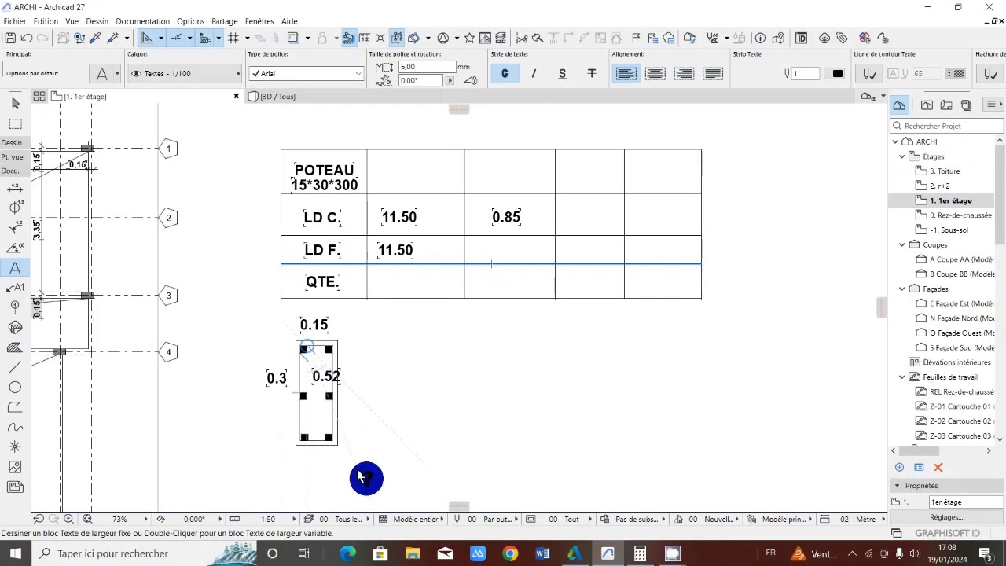
Switch to Calculator, clear the previous result and multiply 3 by 6
mouse_move(672, 553)
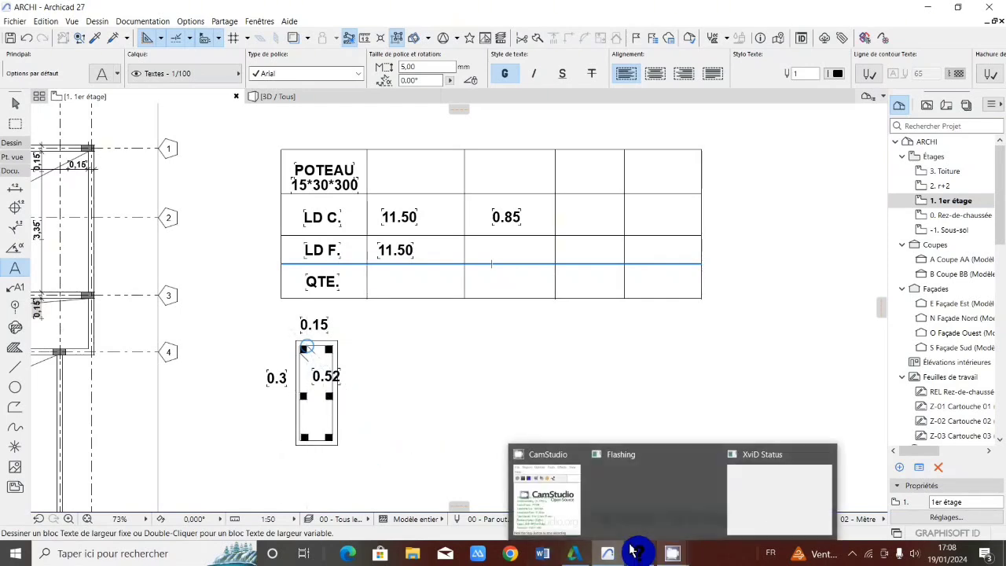
left_click(638, 553)
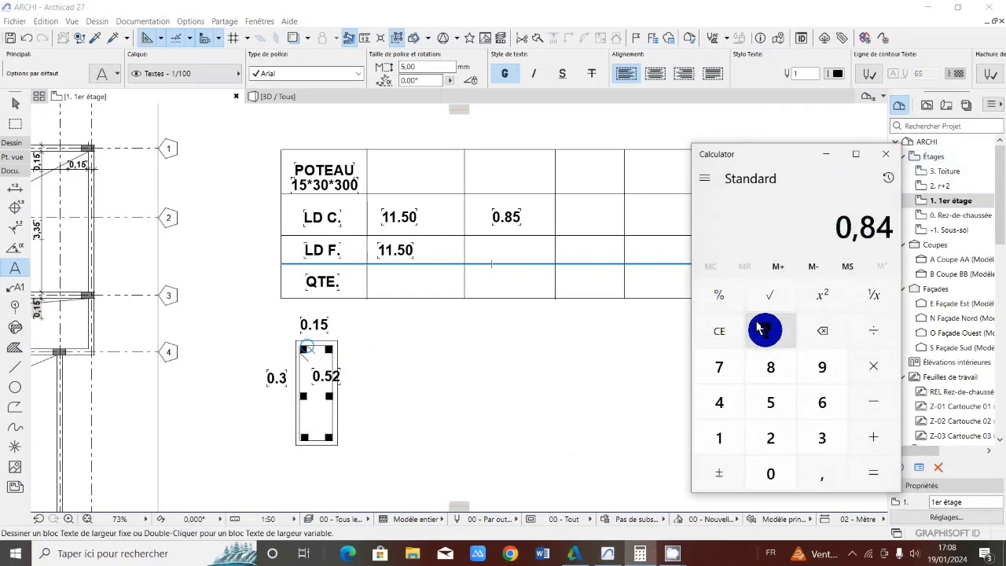
left_click(764, 330)
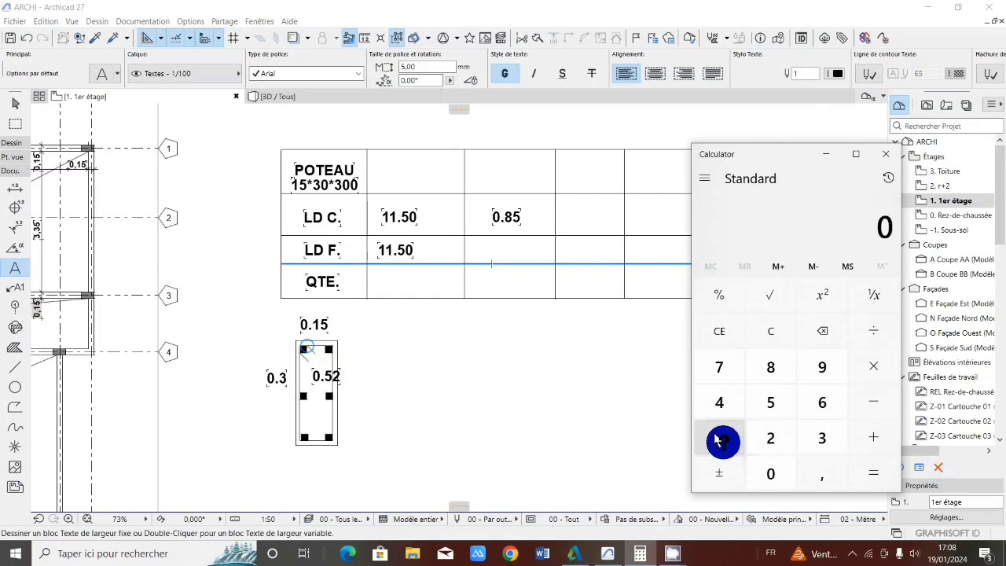
left_click(817, 433)
left_click(873, 366)
left_click(817, 398)
left_click(875, 470)
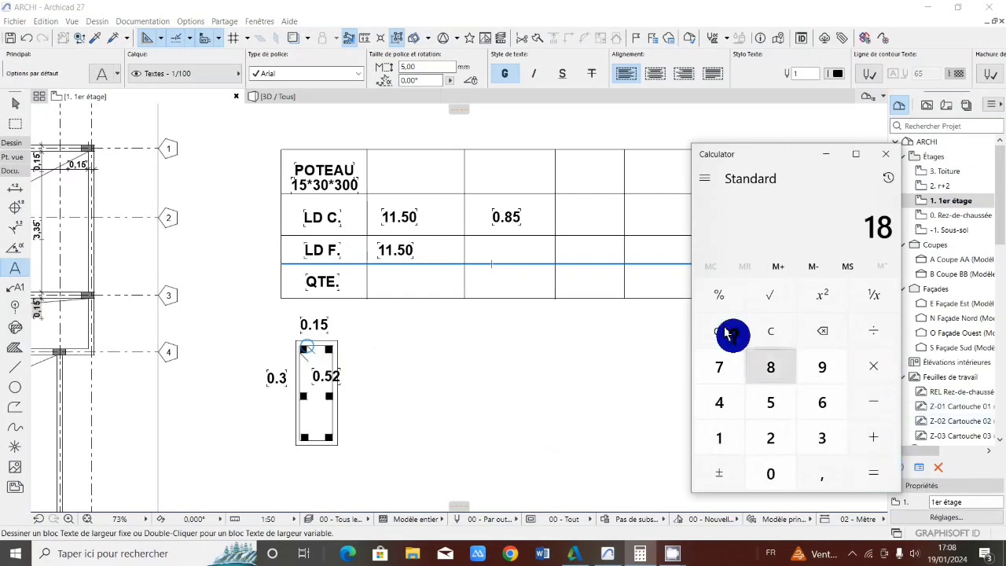
Switch to Archicad and add the text 18m below 0.85, in the second value cell of the LD F. row
left_click(491, 249)
left_click(491, 249)
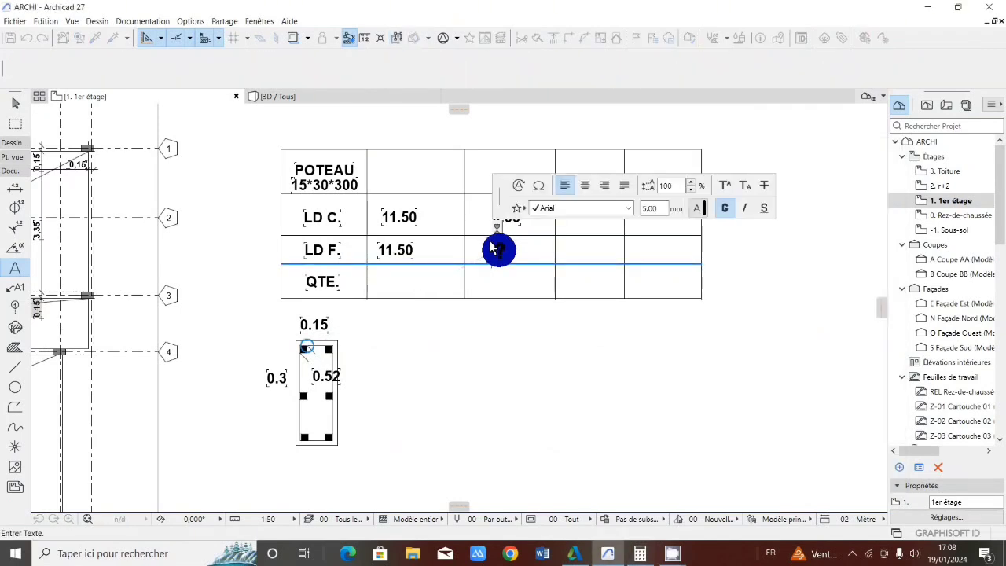
type("11")
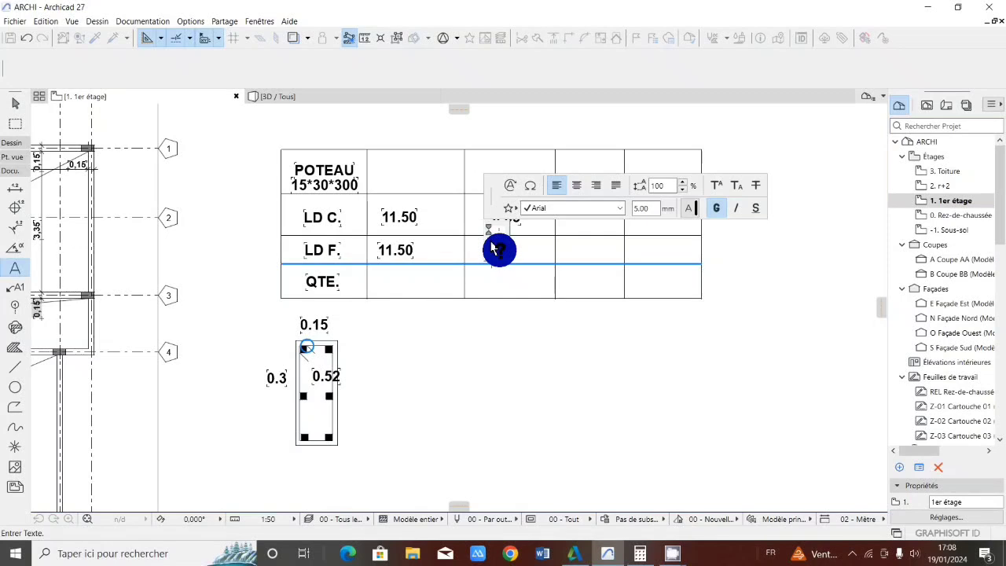
type(".4")
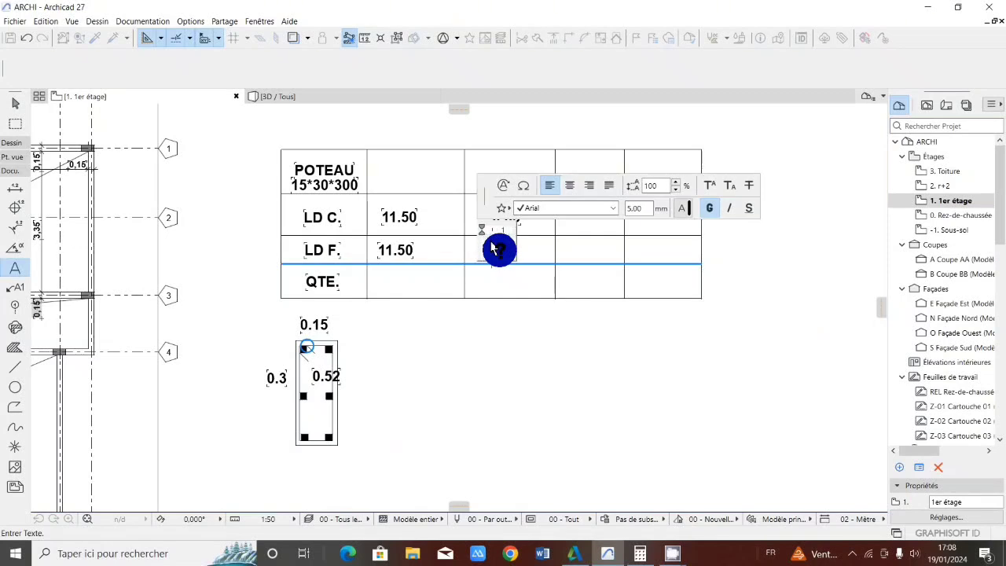
left_click(449, 228)
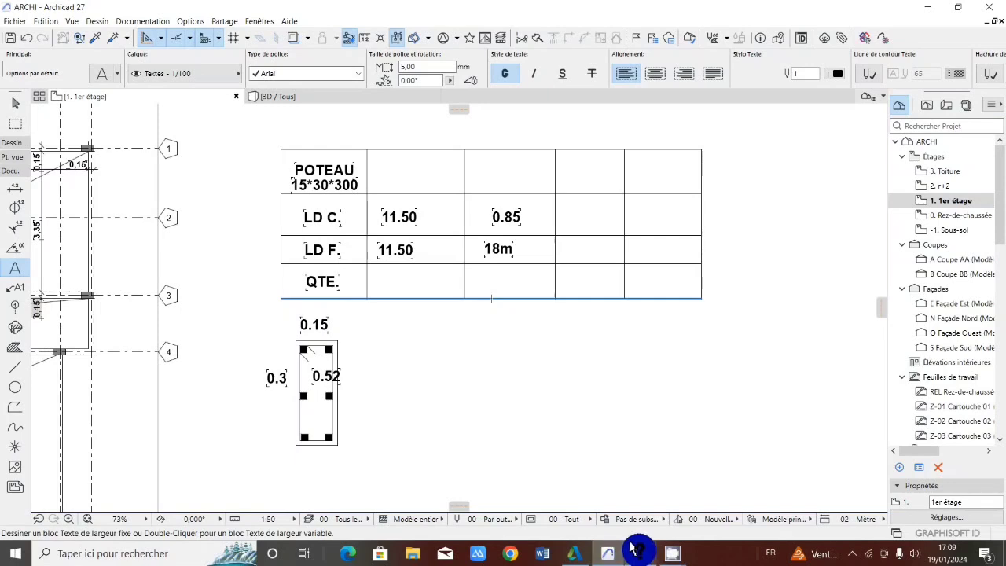
Switch to Calculator and divide the current result of 18 by 11,5
mouse_move(635, 550)
left_click(640, 507)
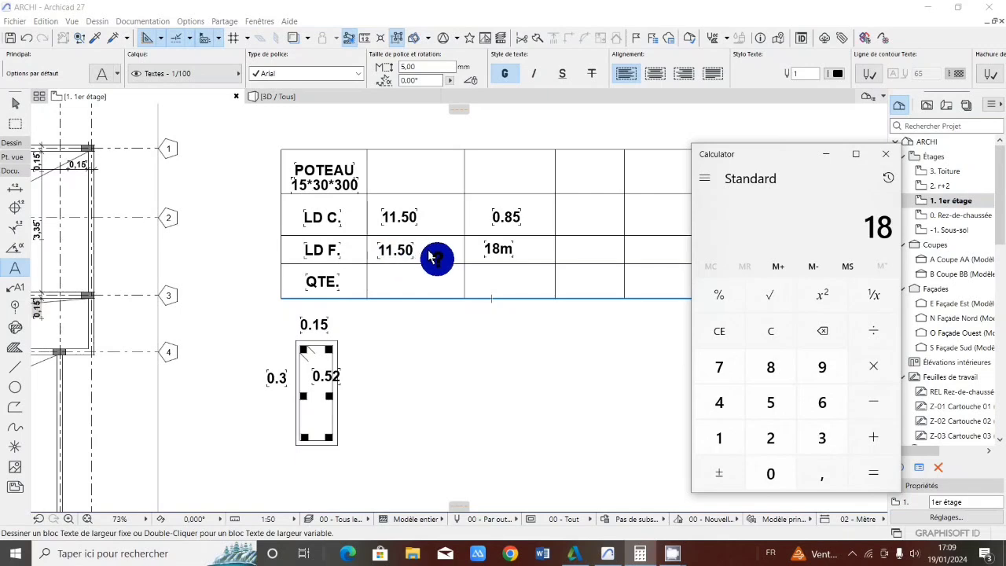
left_click(869, 329)
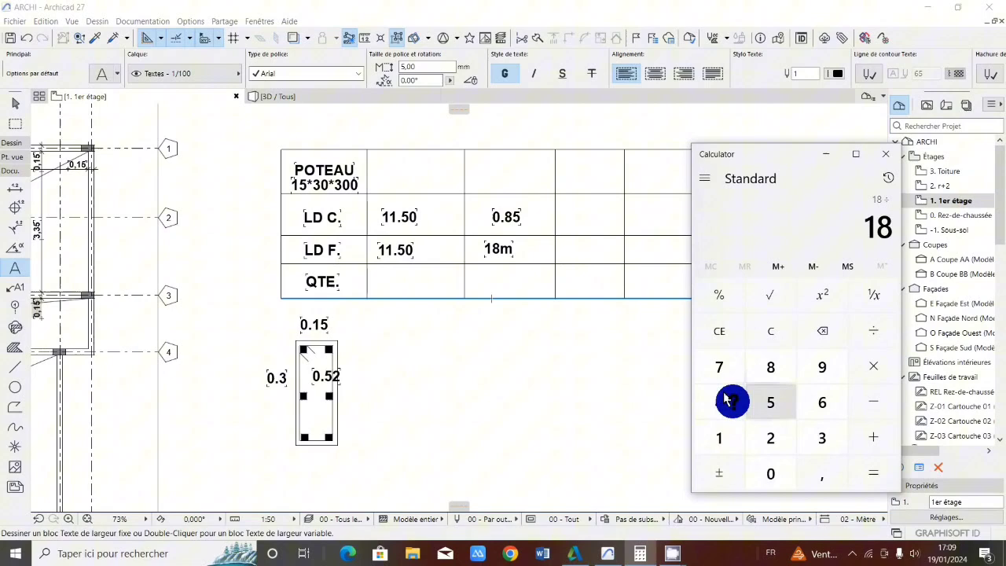
double_click(711, 435)
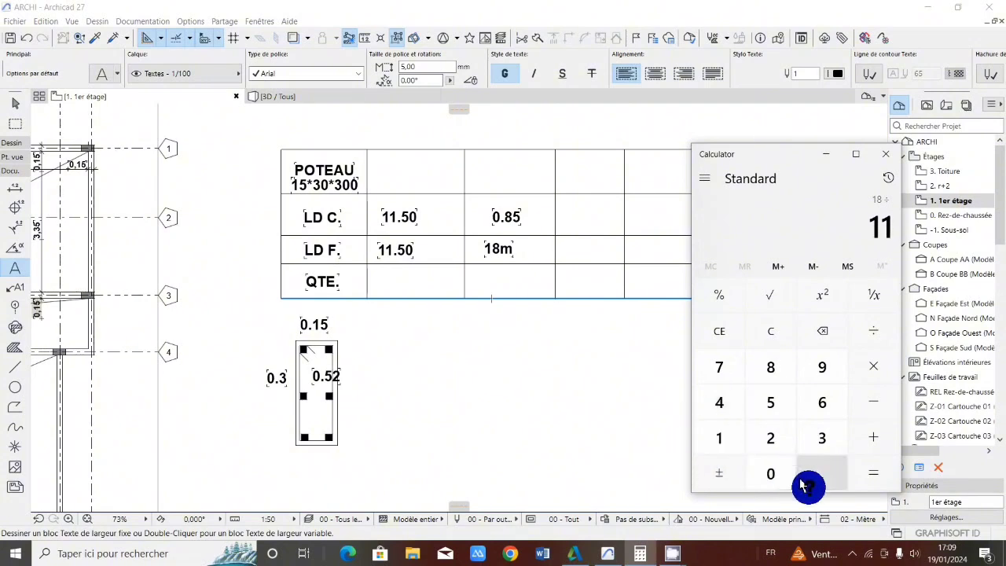
left_click(821, 474)
left_click(769, 402)
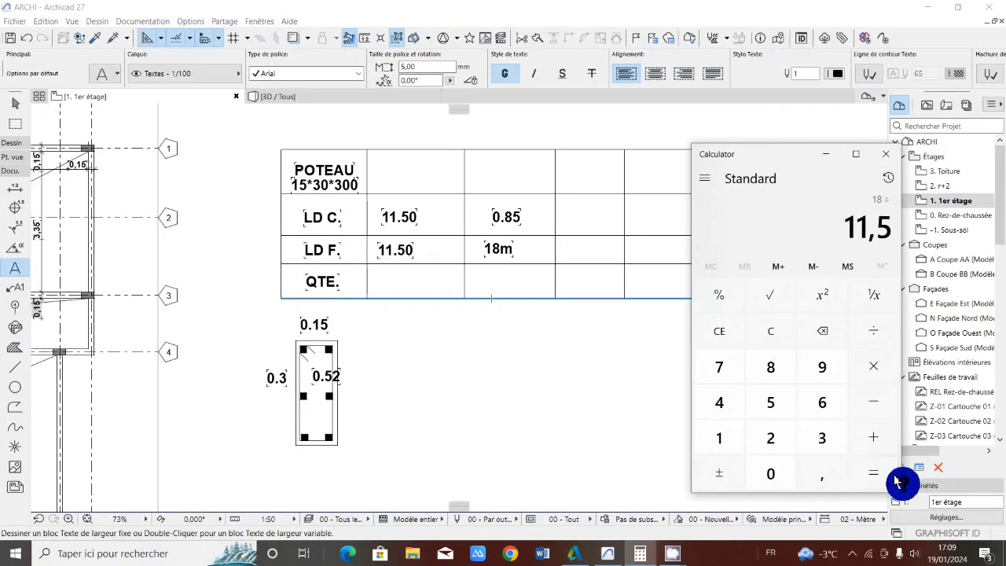
left_click(873, 473)
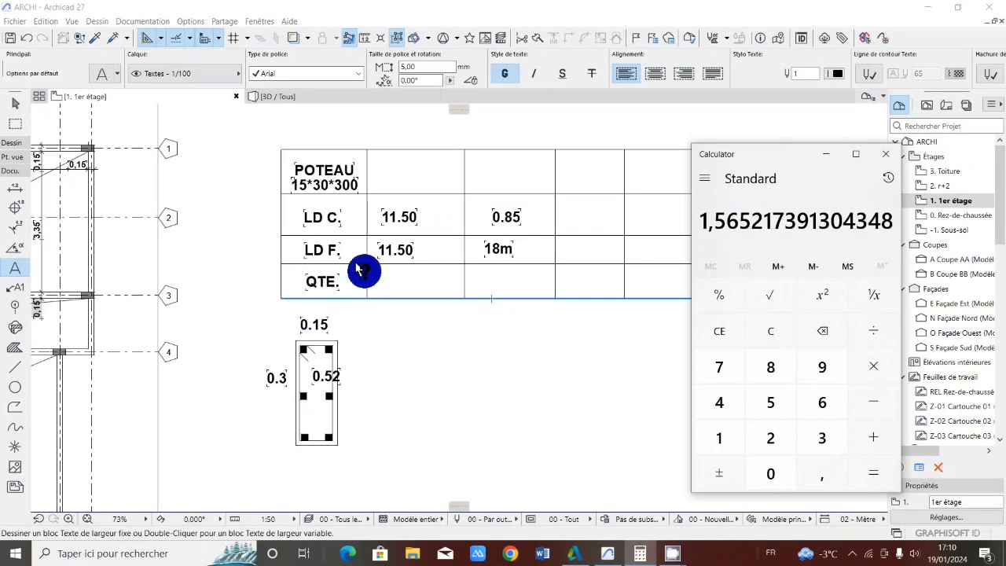
Switch to Archicad and move the QTE. text from the last table row to the fourth cell of the header row
left_click(322, 287)
left_click(322, 286)
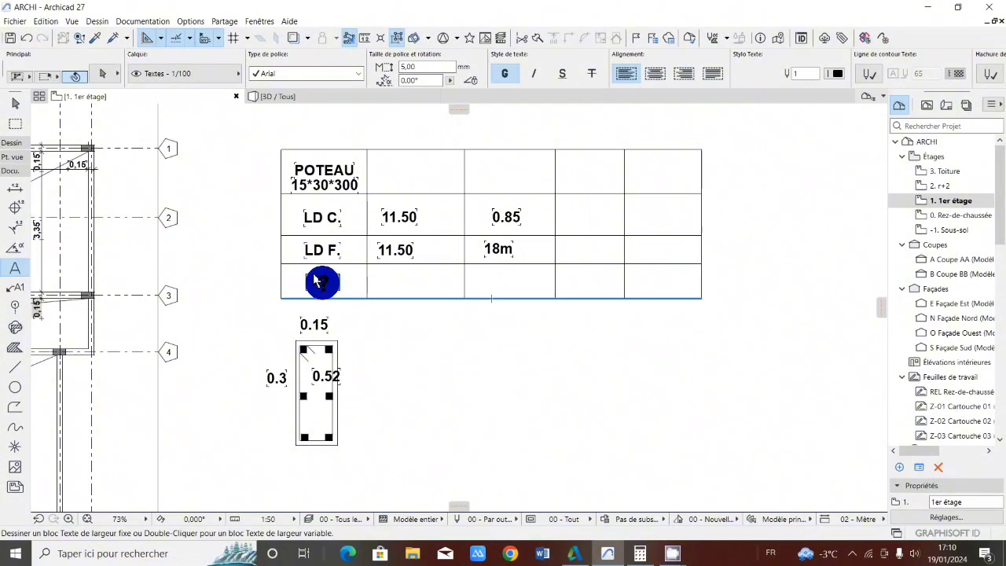
left_click(322, 282)
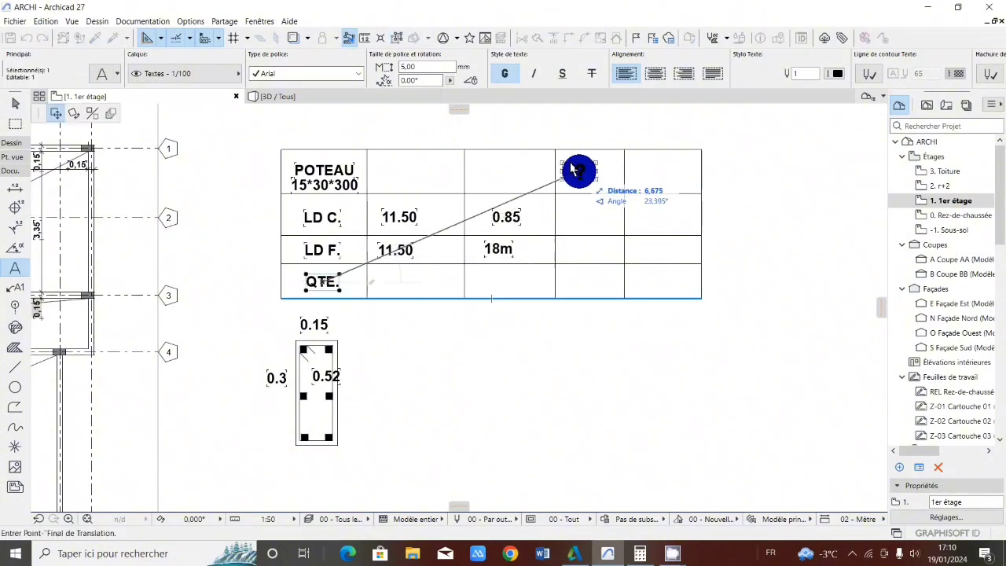
left_click(582, 168)
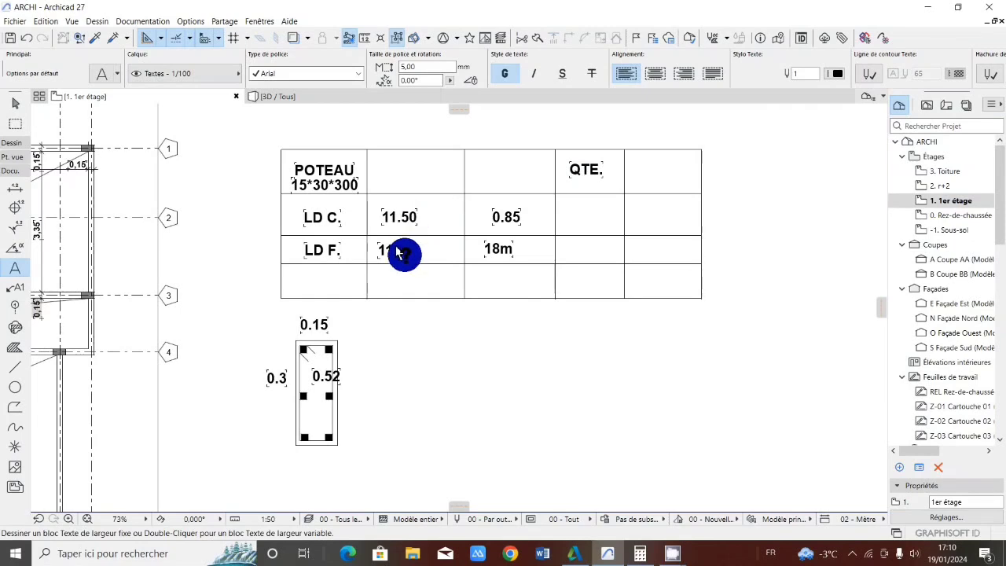
Add the text 2b12mm in the LD F. row under QTE. and move it fully inside its cell
left_click(564, 249)
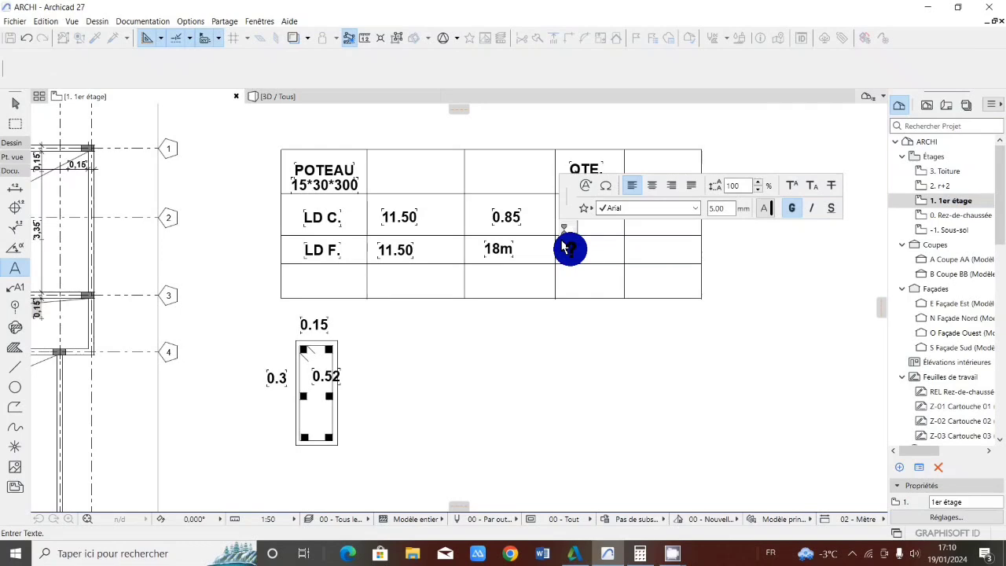
type("2b")
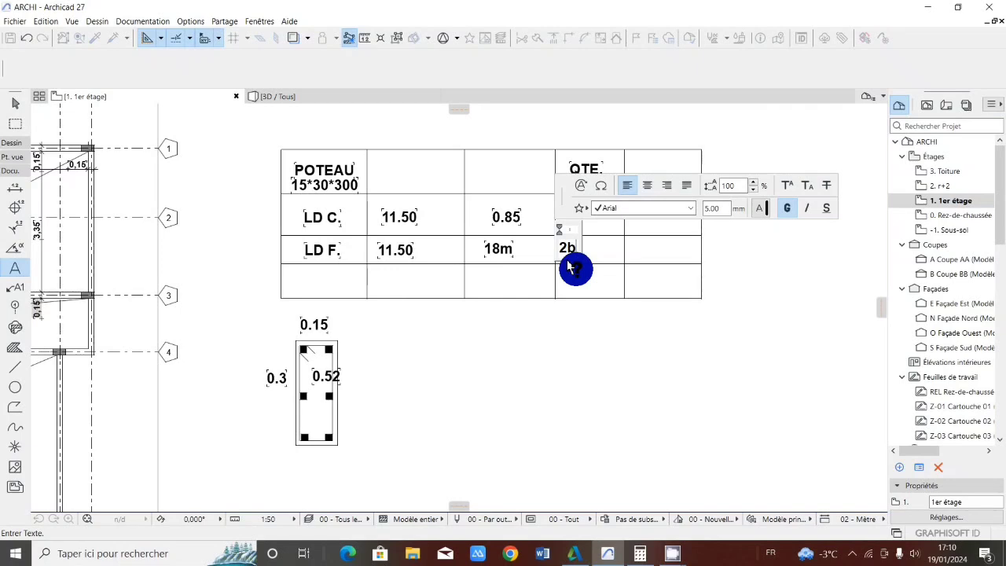
type("12")
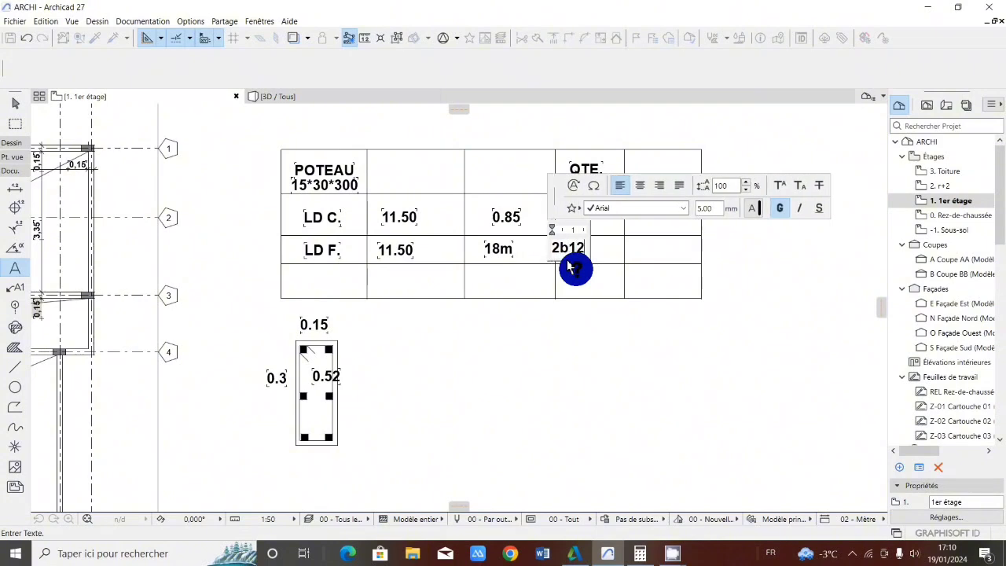
type("mm")
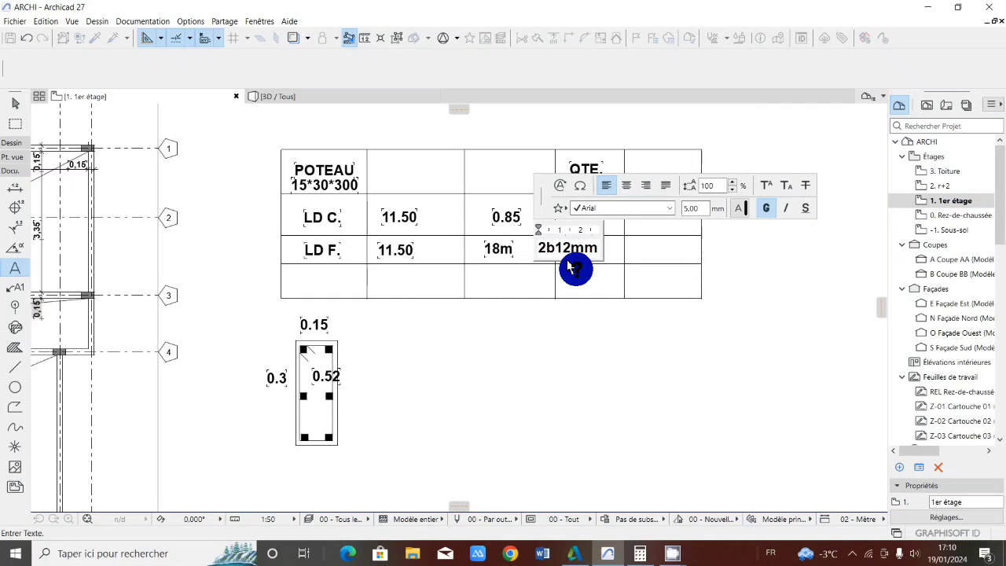
left_click(576, 288)
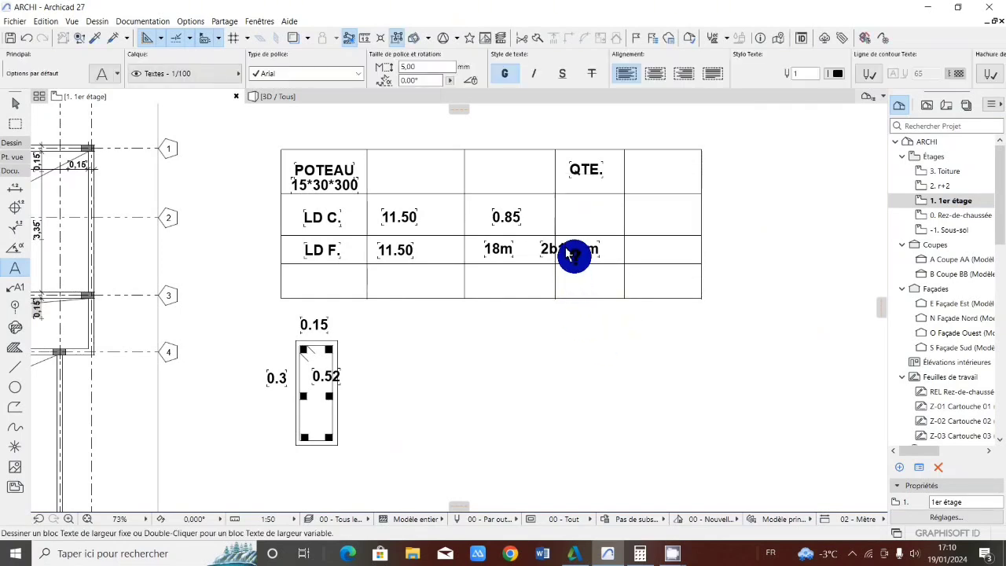
left_click(567, 251)
left_click_drag(563, 245, 589, 247)
key("Escape")
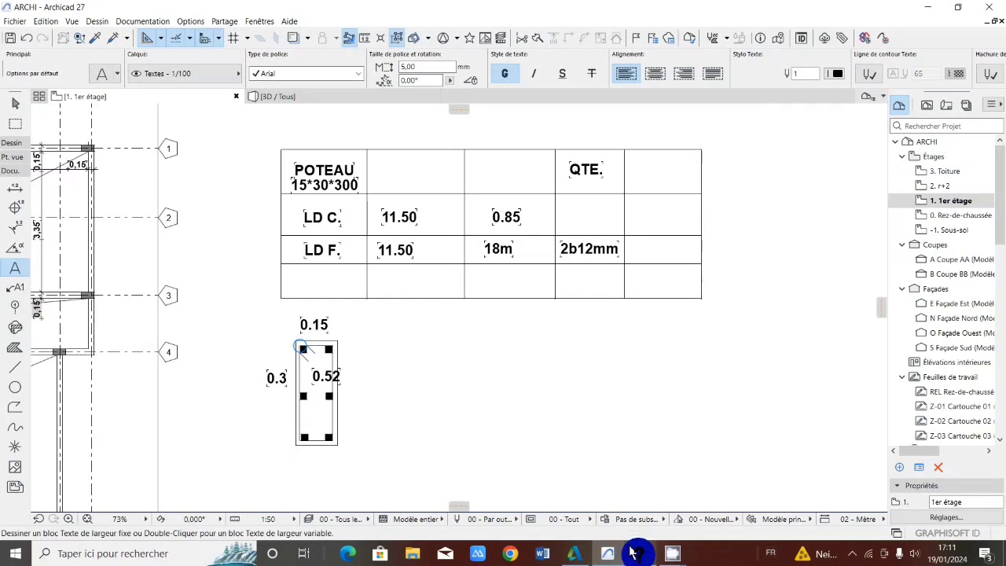
Switch to Calculator, clear the previous result and divide 3 by 0,2
left_click(660, 522)
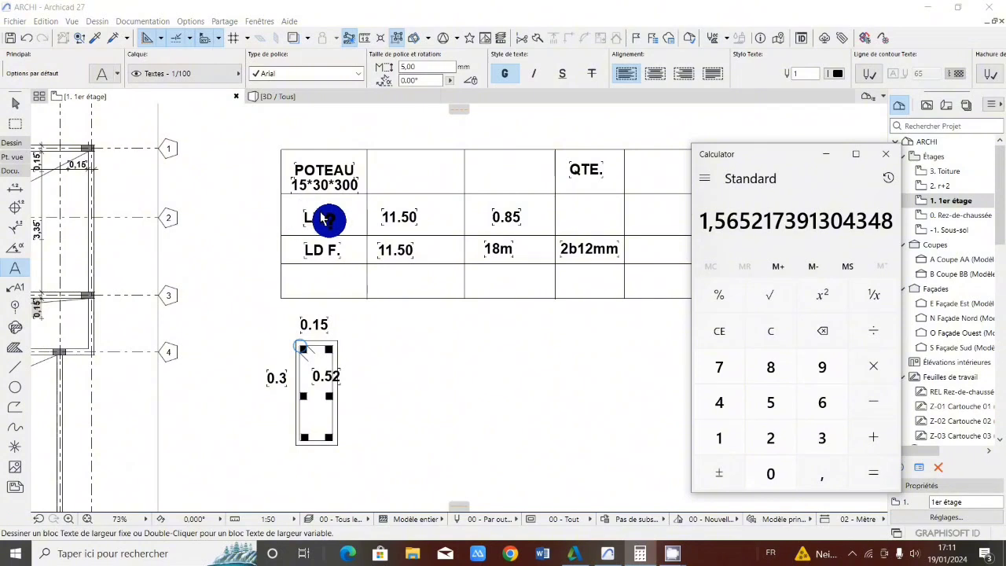
left_click(772, 331)
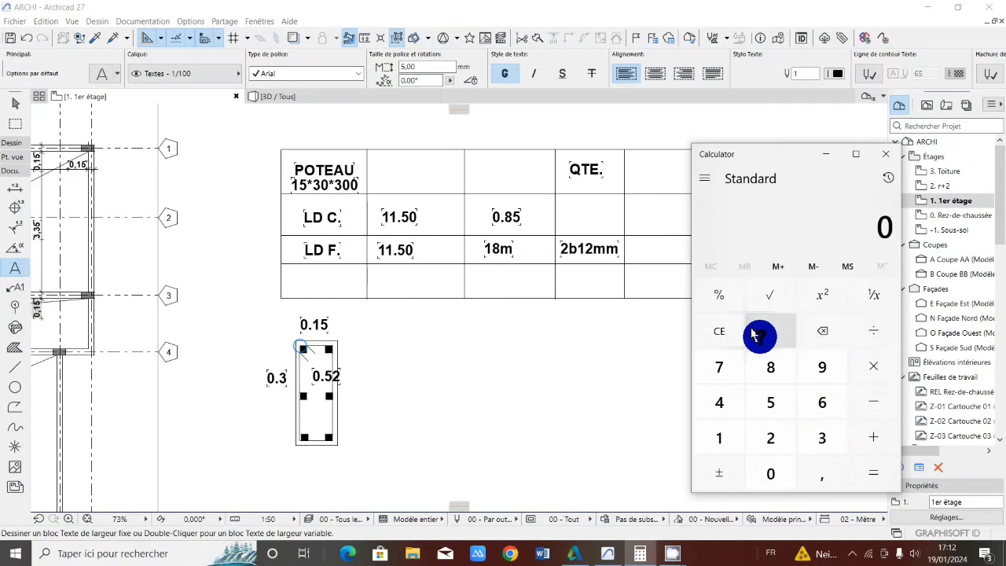
left_click(822, 437)
left_click(872, 330)
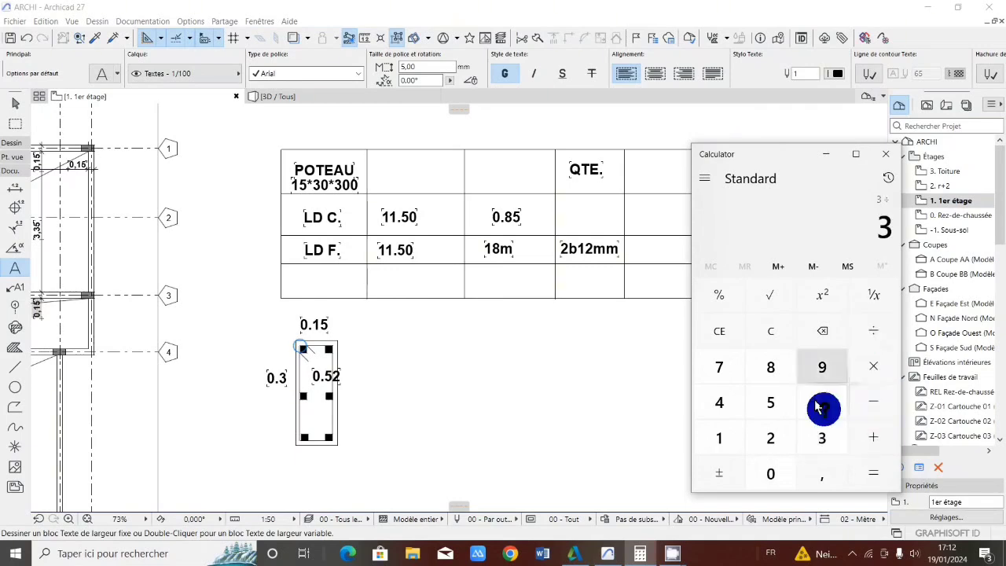
left_click(770, 474)
left_click(821, 475)
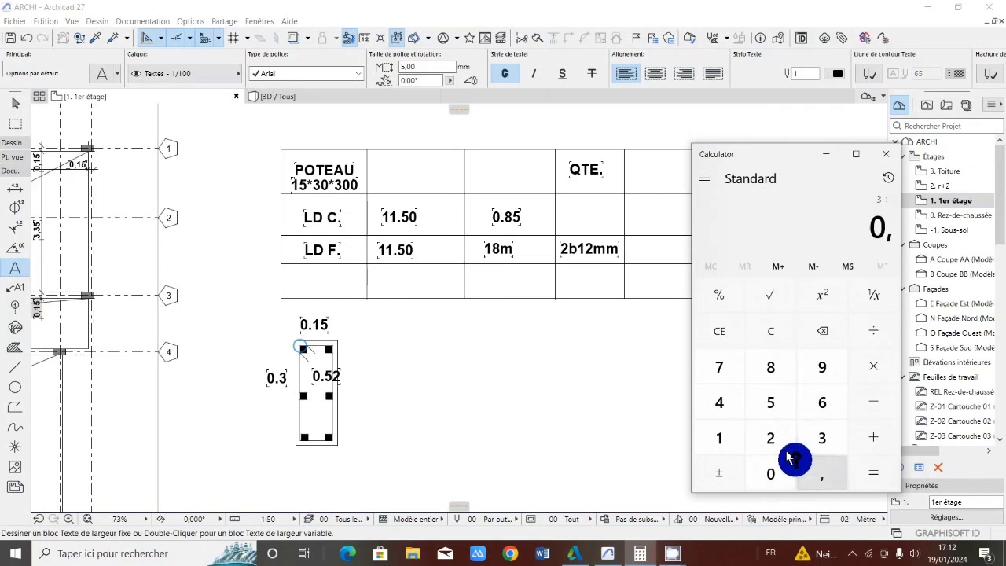
left_click(770, 437)
left_click(871, 470)
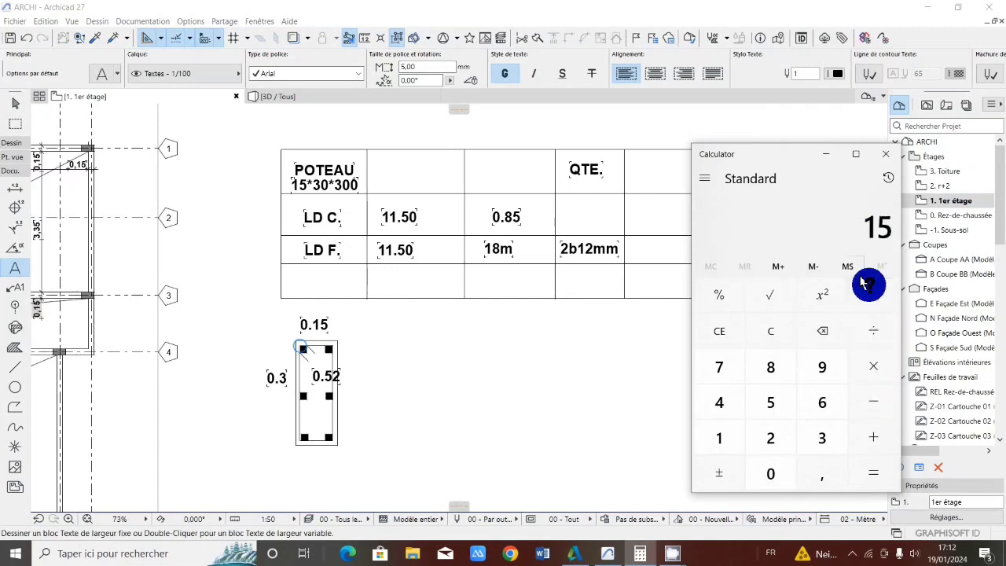
Multiply the division result by the stirrup length of 0,85
left_click(869, 361)
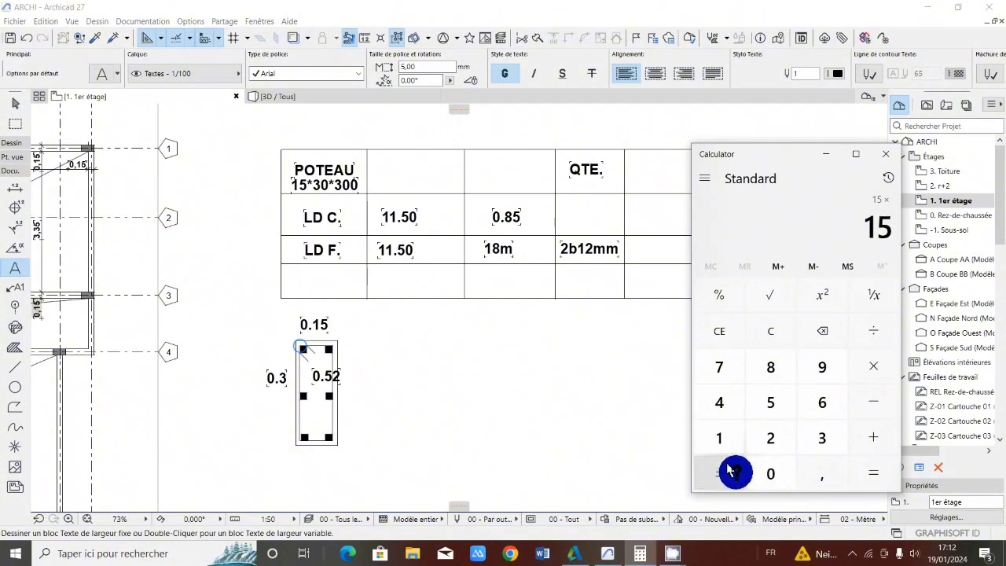
left_click(766, 474)
left_click(822, 475)
left_click(770, 367)
left_click(771, 402)
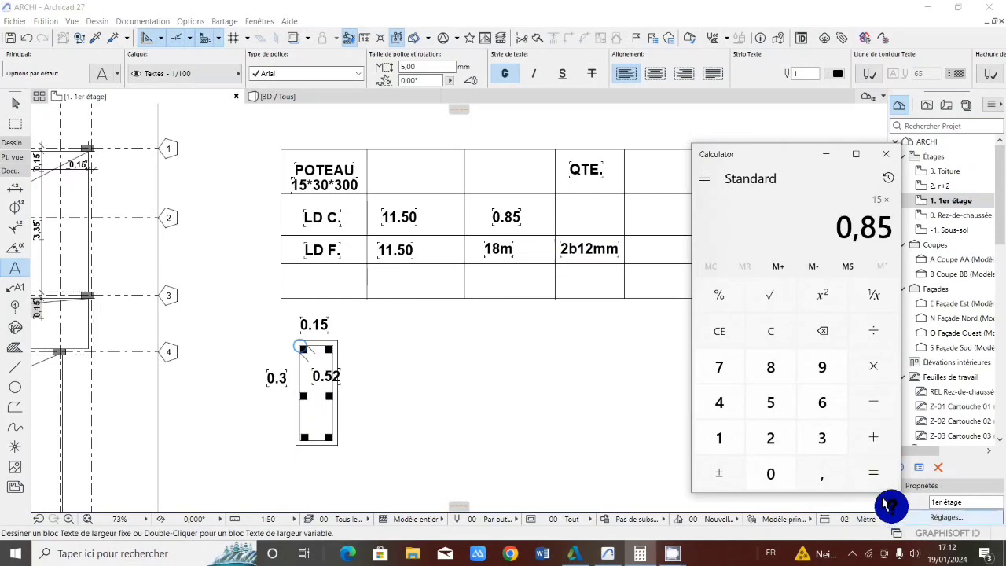
left_click(869, 437)
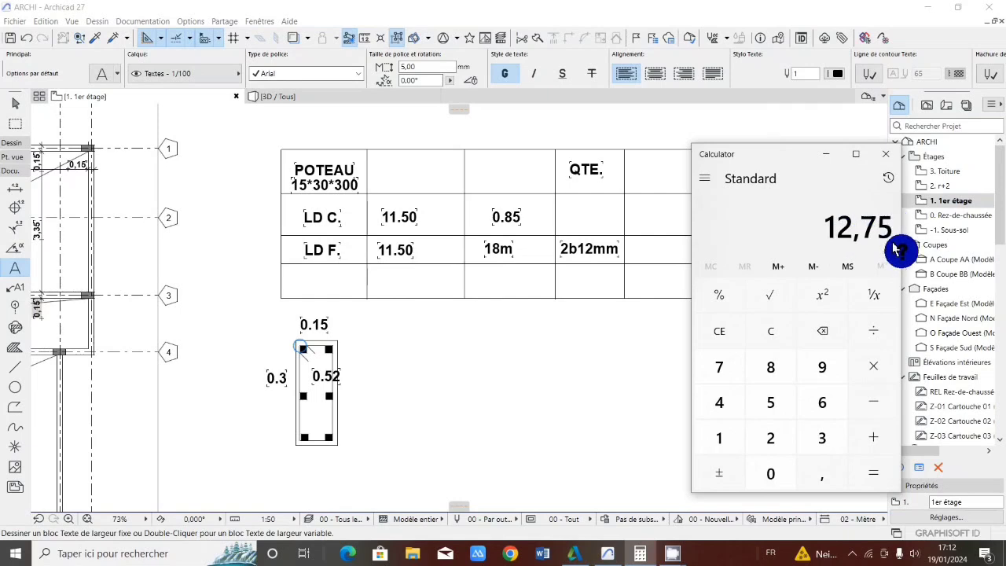
Divide the total stirrup length by 11,5 and close Calculator
left_click(870, 333)
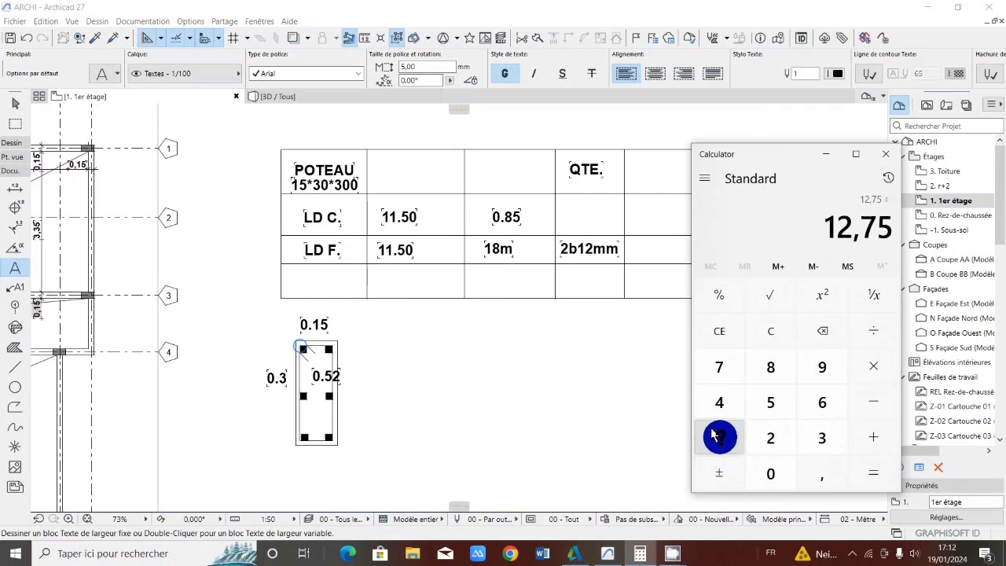
double_click(717, 436)
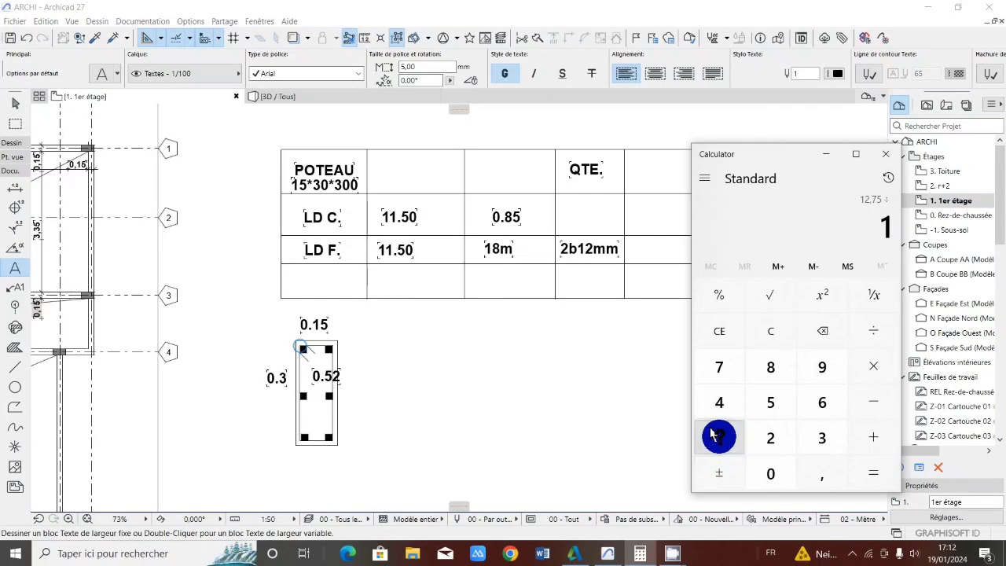
left_click(817, 472)
left_click(769, 402)
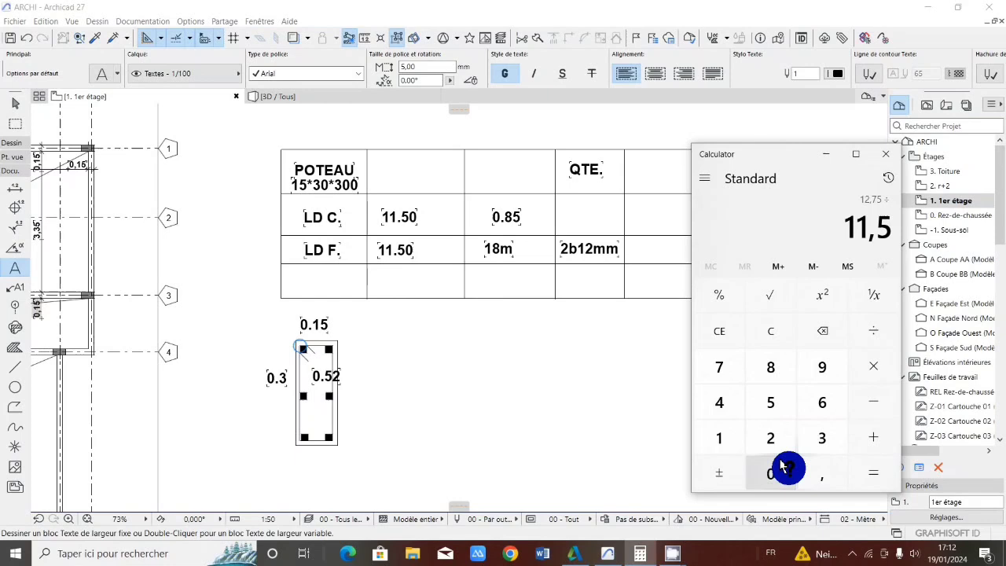
left_click(871, 467)
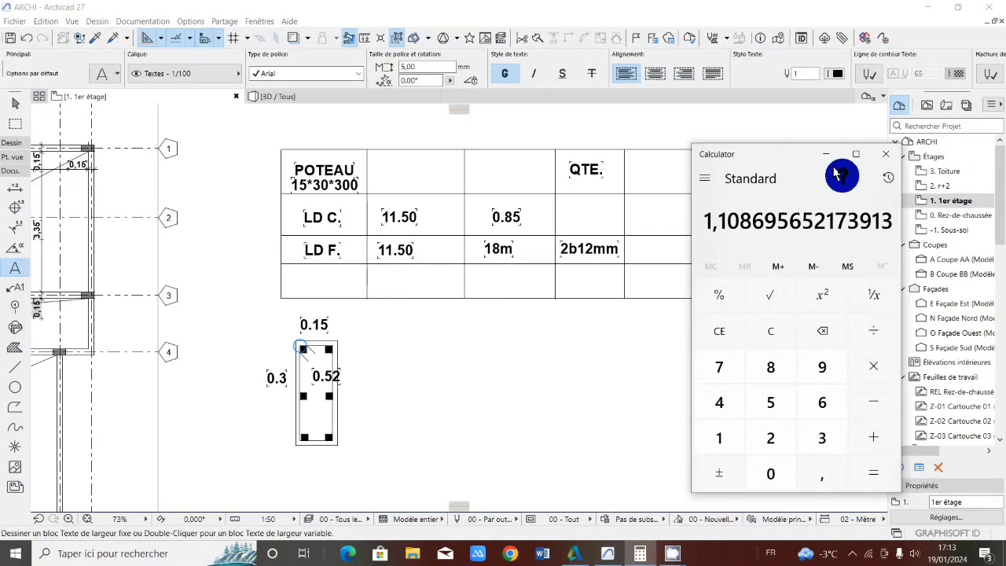
left_click(881, 154)
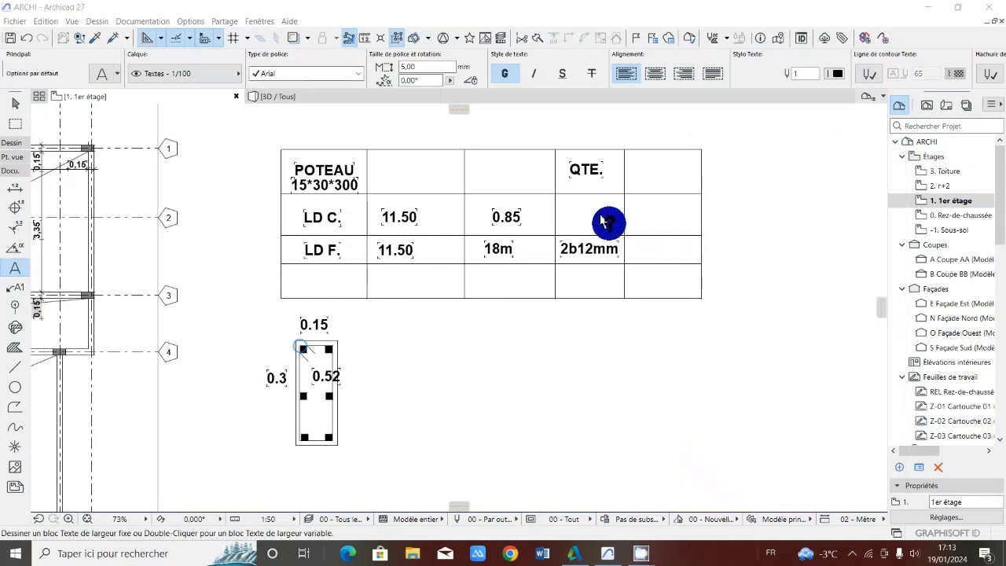
left_click(555, 212)
left_click(554, 212)
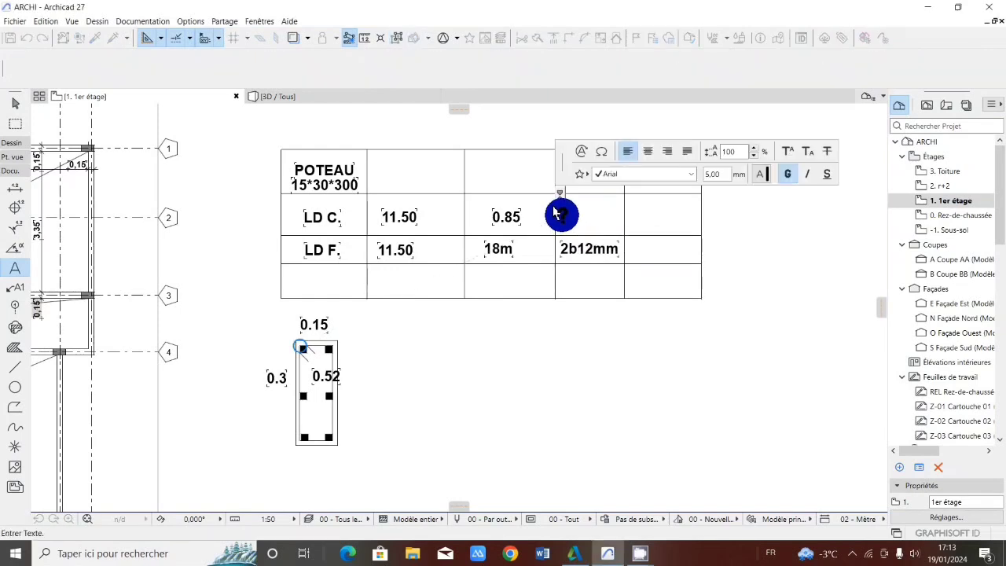
key("Escape")
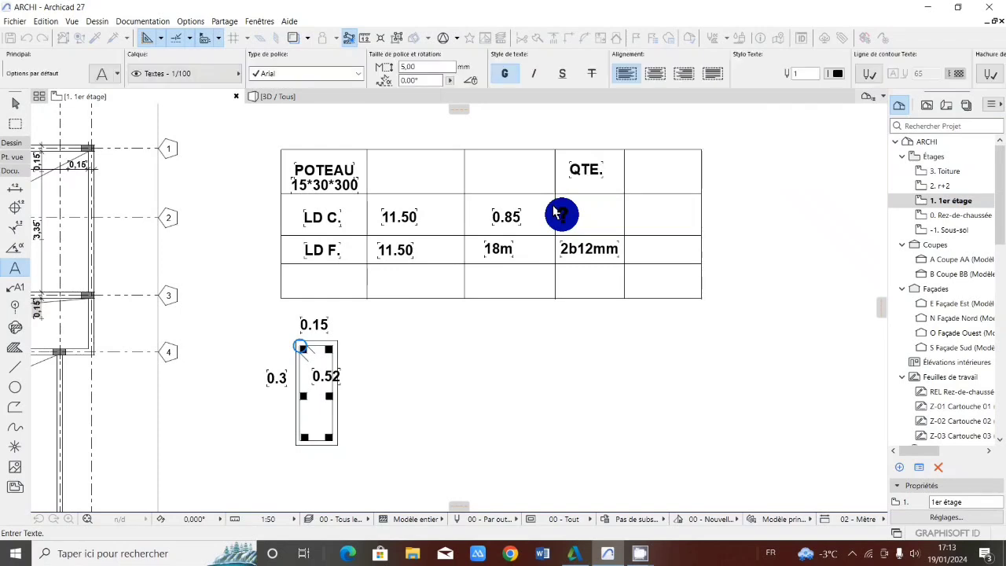
key("Escape")
double_click(559, 210)
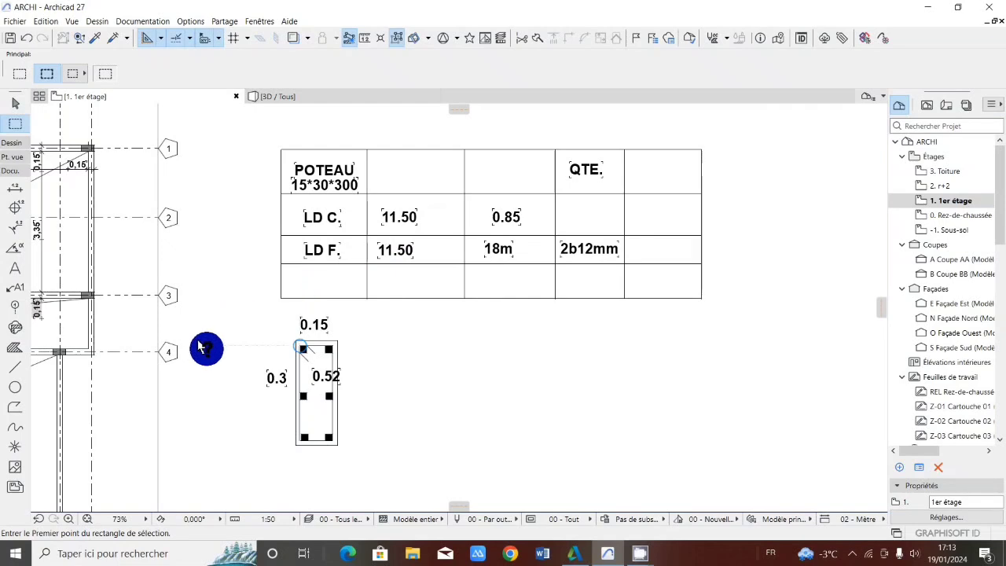
Add the text 2b6mm in the LD C. row under QTE. with the Text tool and move it inside its cell
left_click(16, 267)
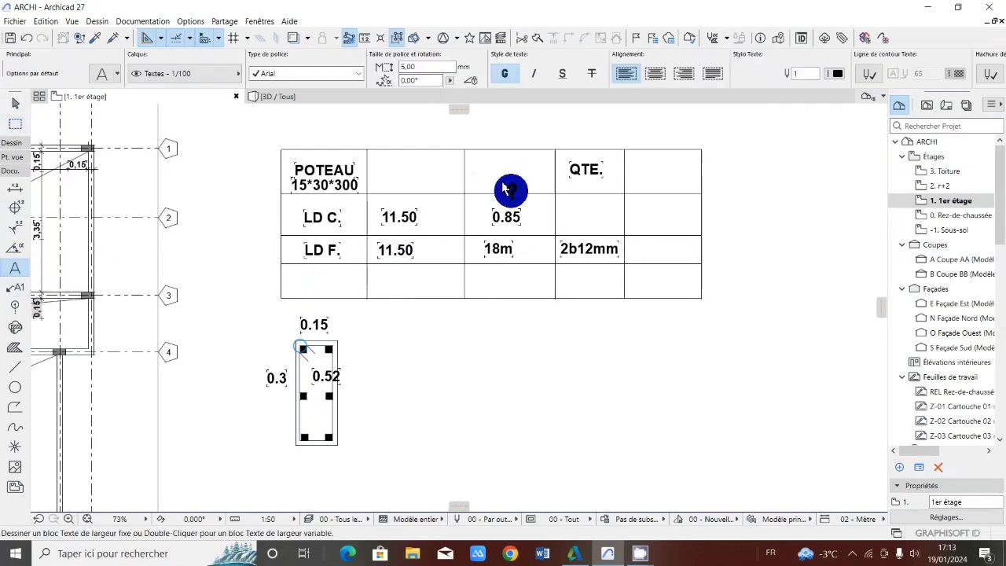
left_click(565, 220)
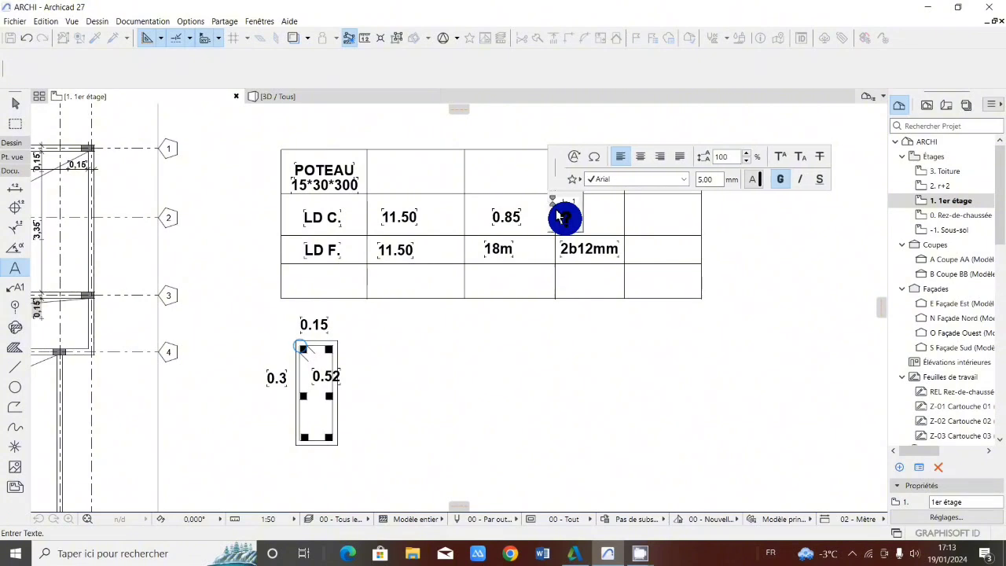
type("2b6mm")
key("Escape")
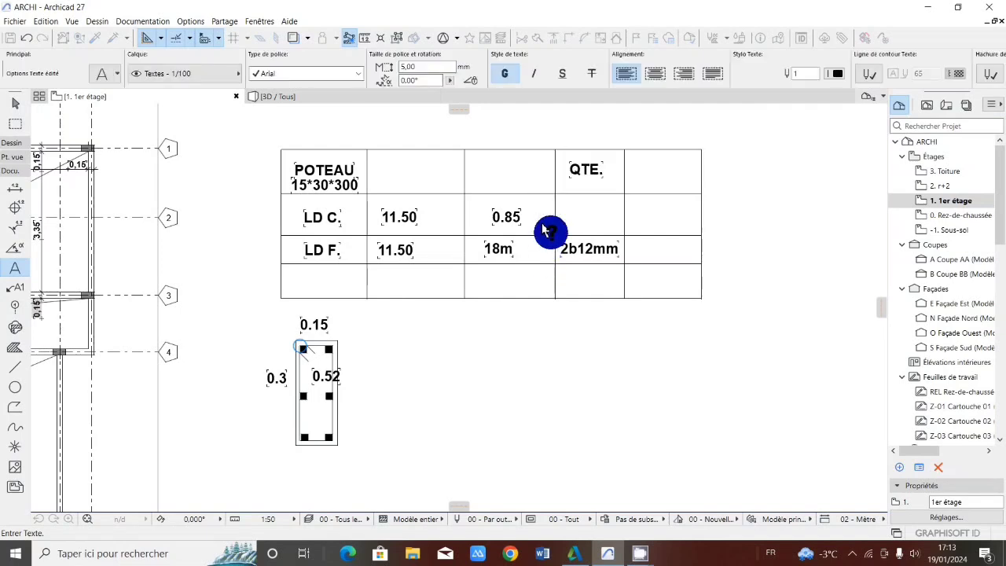
left_click(554, 222)
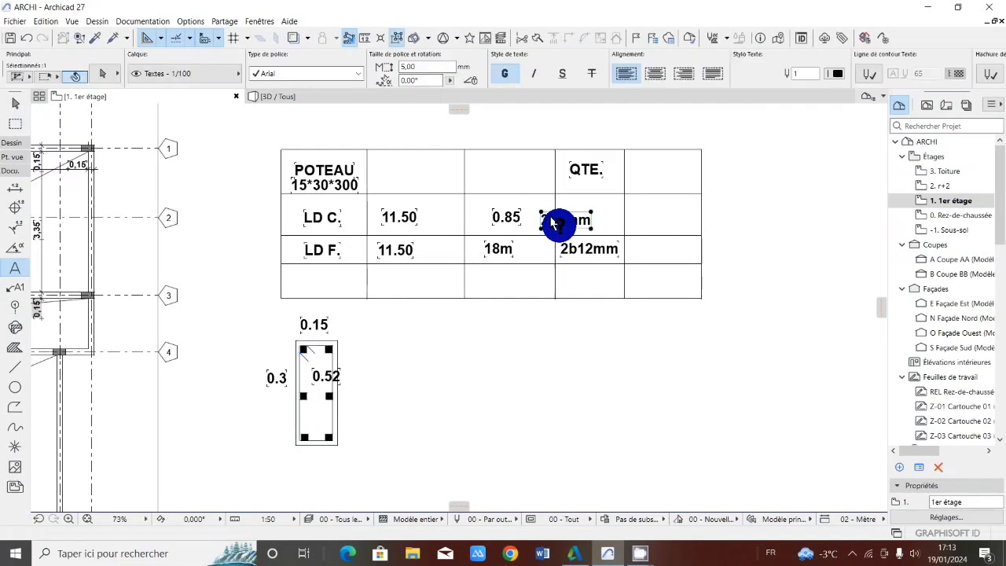
left_click_drag(558, 220, 578, 212)
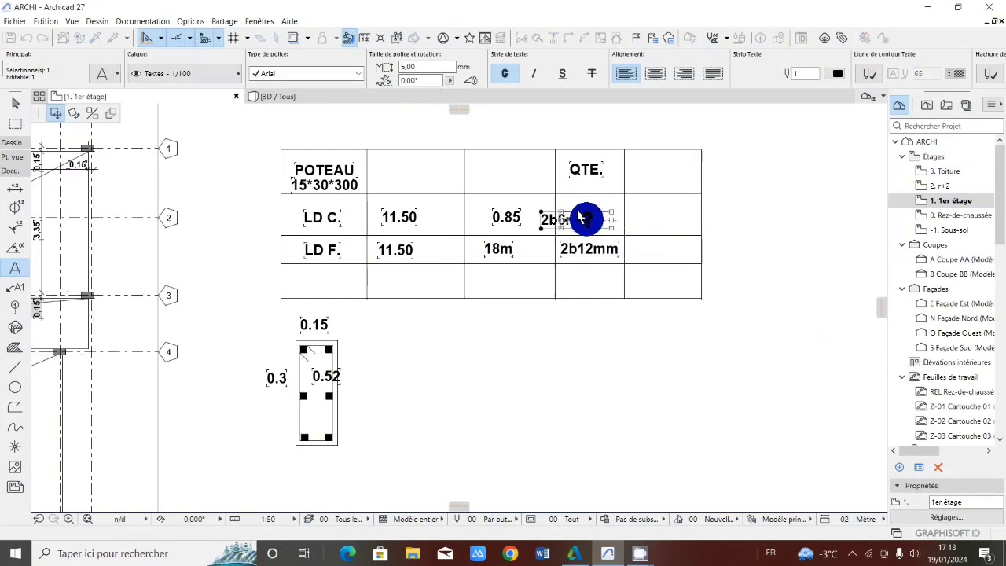
key("Escape")
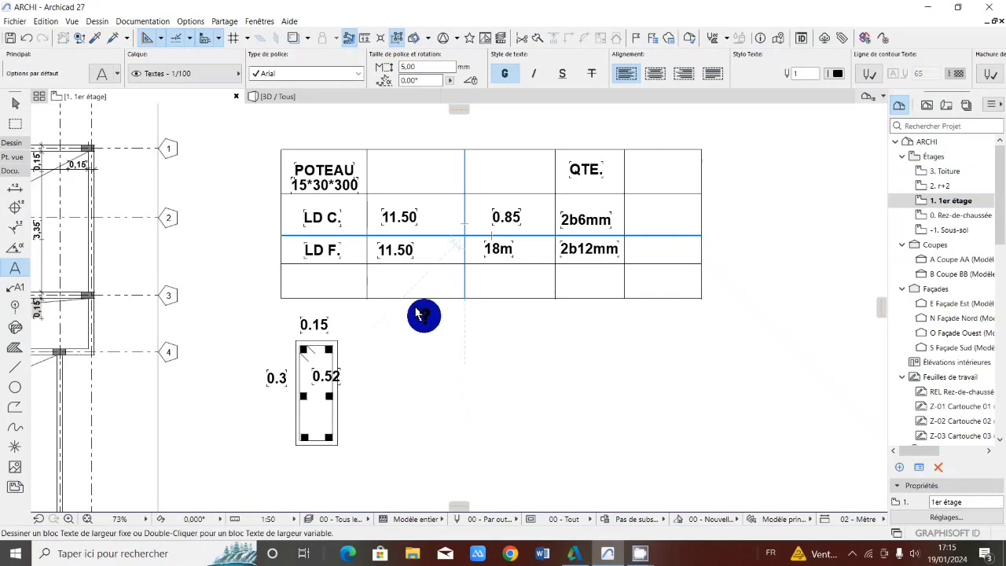
scroll(424, 315, "down", 2)
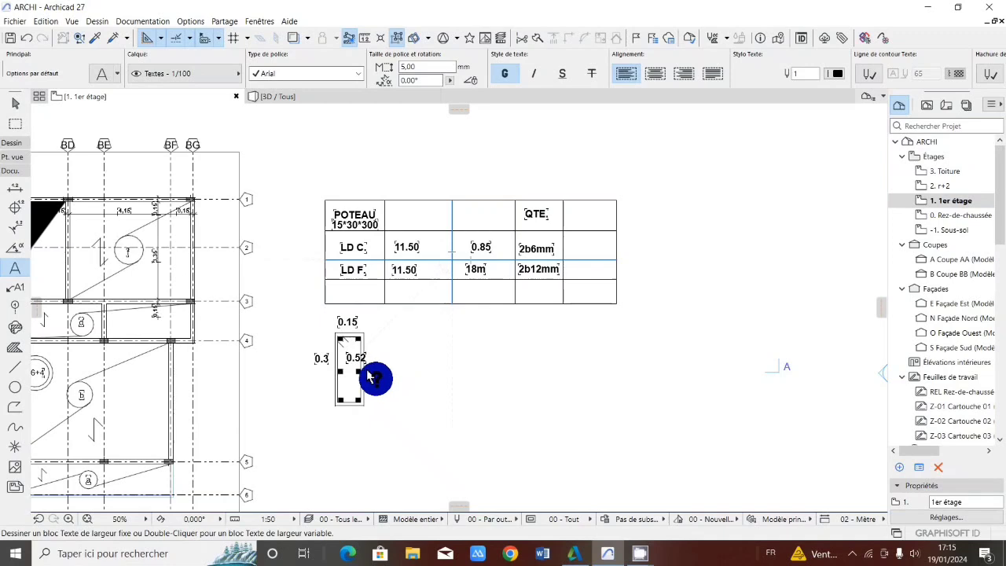
scroll(369, 377, "up", 2)
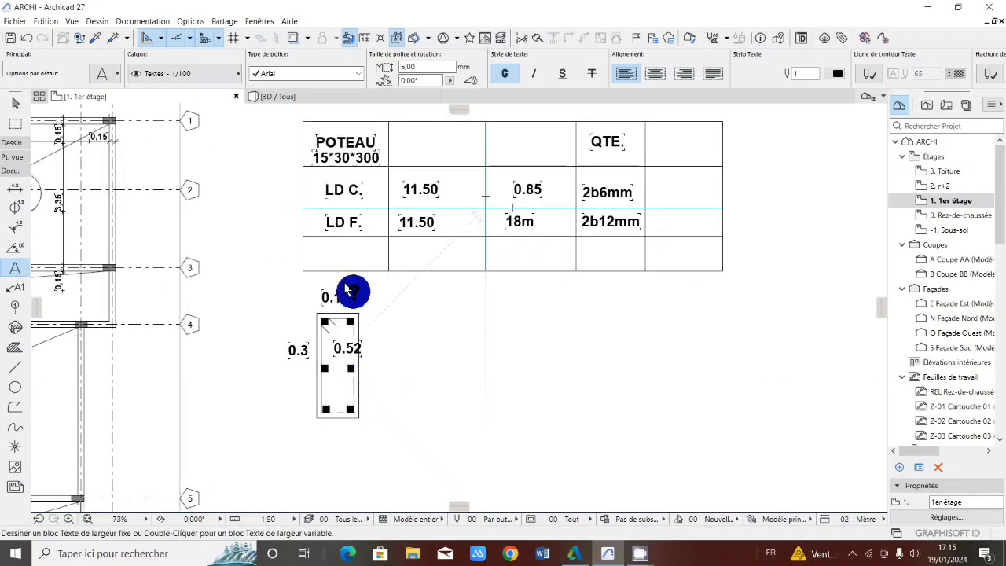
scroll(364, 319, "down", 2)
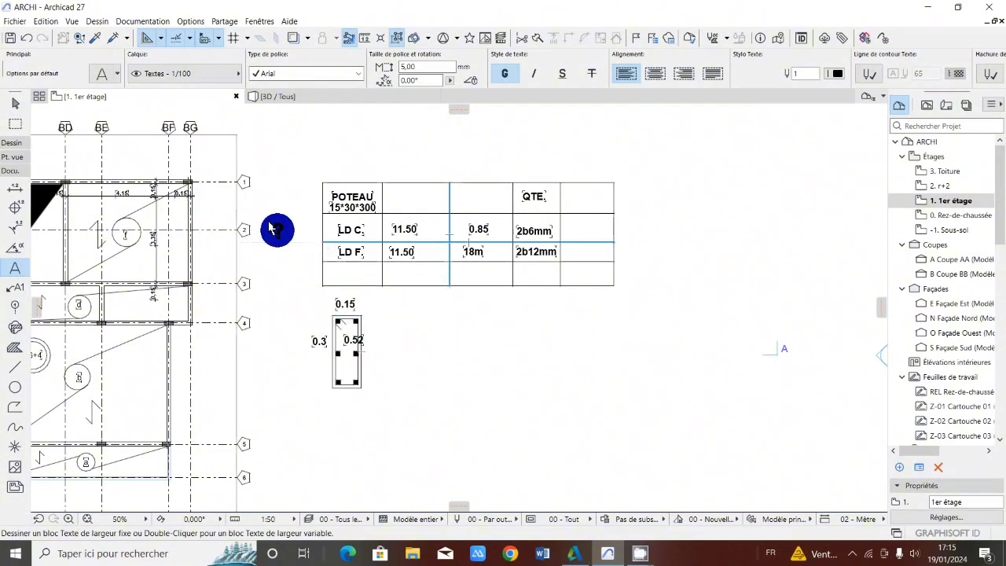
scroll(271, 228, "up", 1)
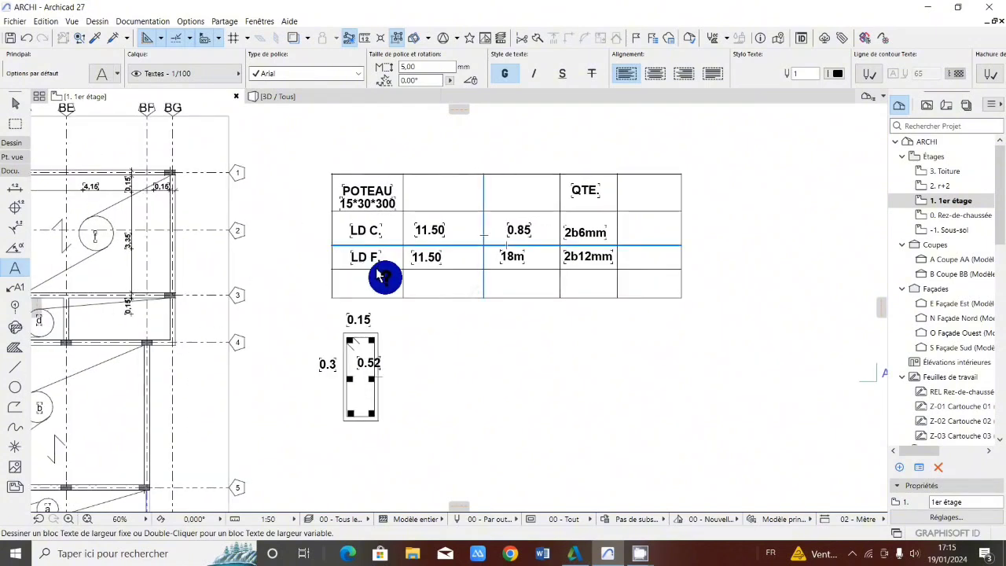